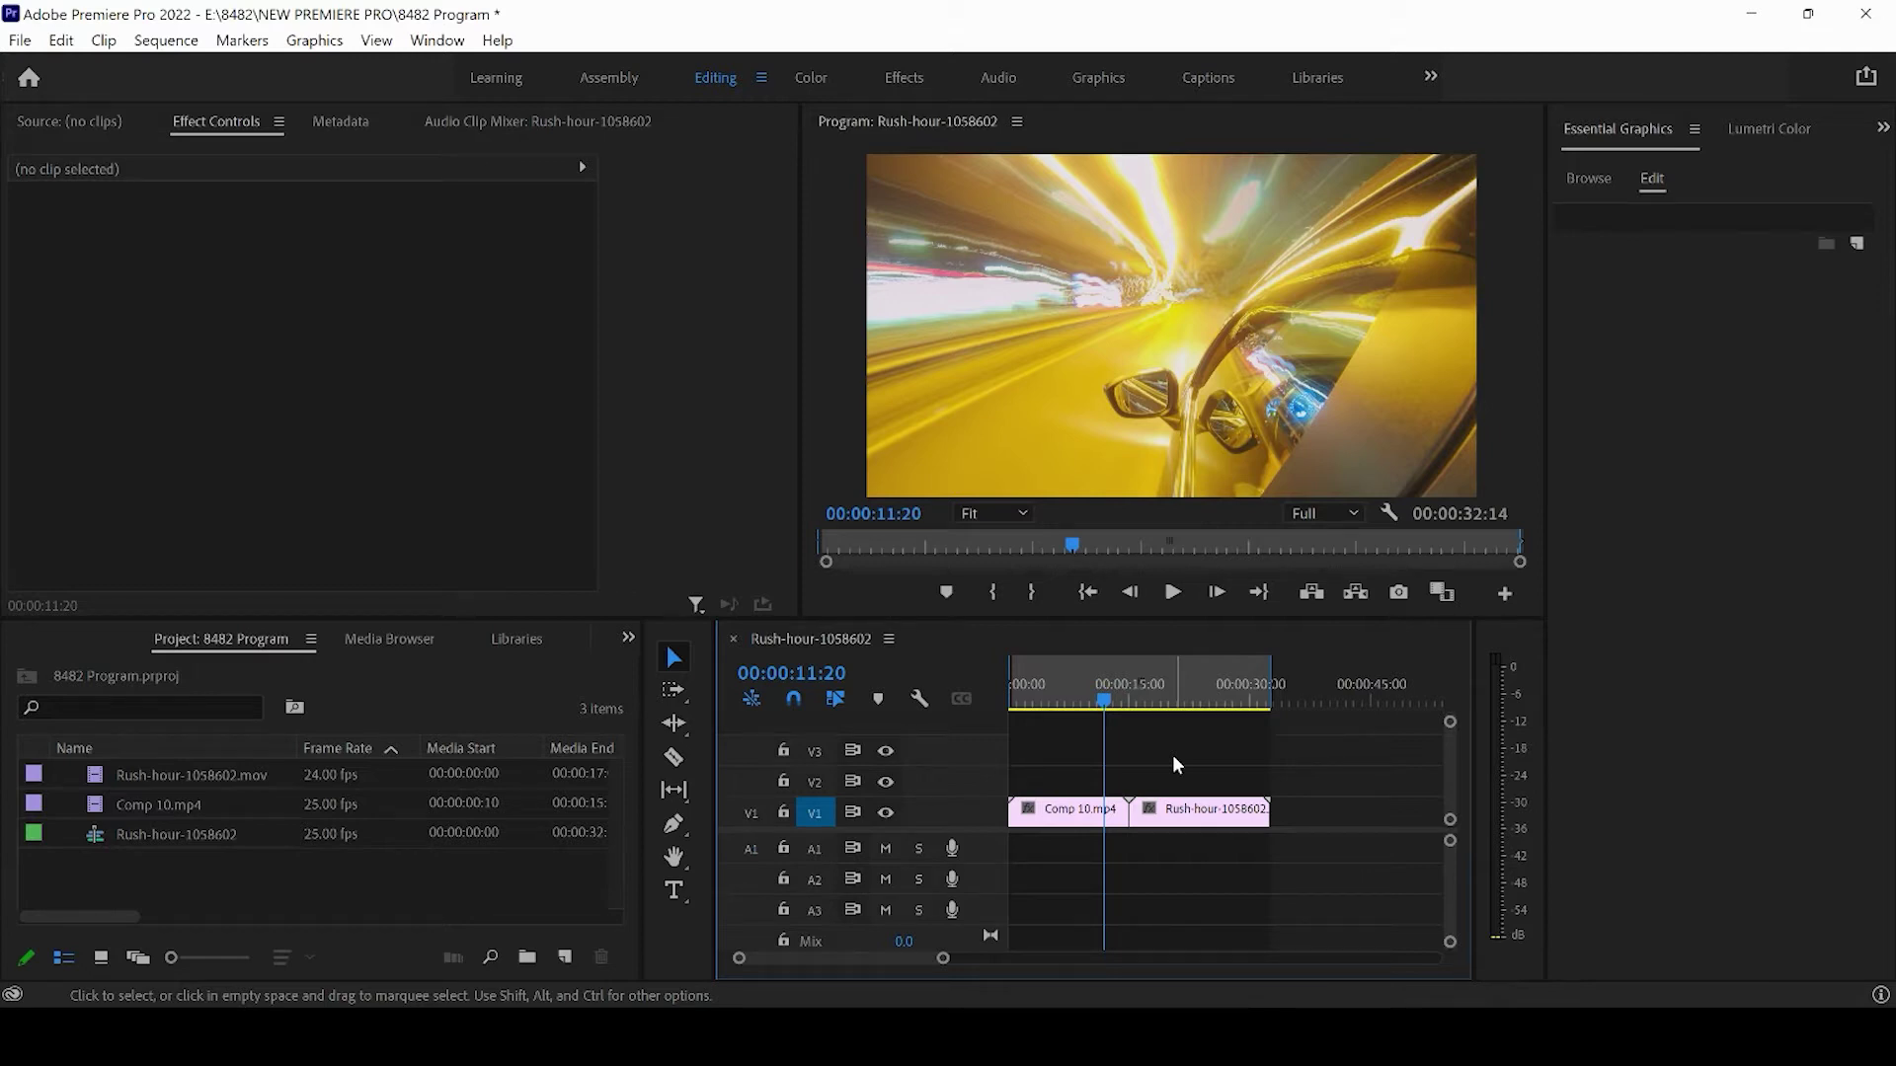
Preview the footage, then start a new sequence named 'HD Horizontal'.
left_click_drag(1145, 704, 1093, 731)
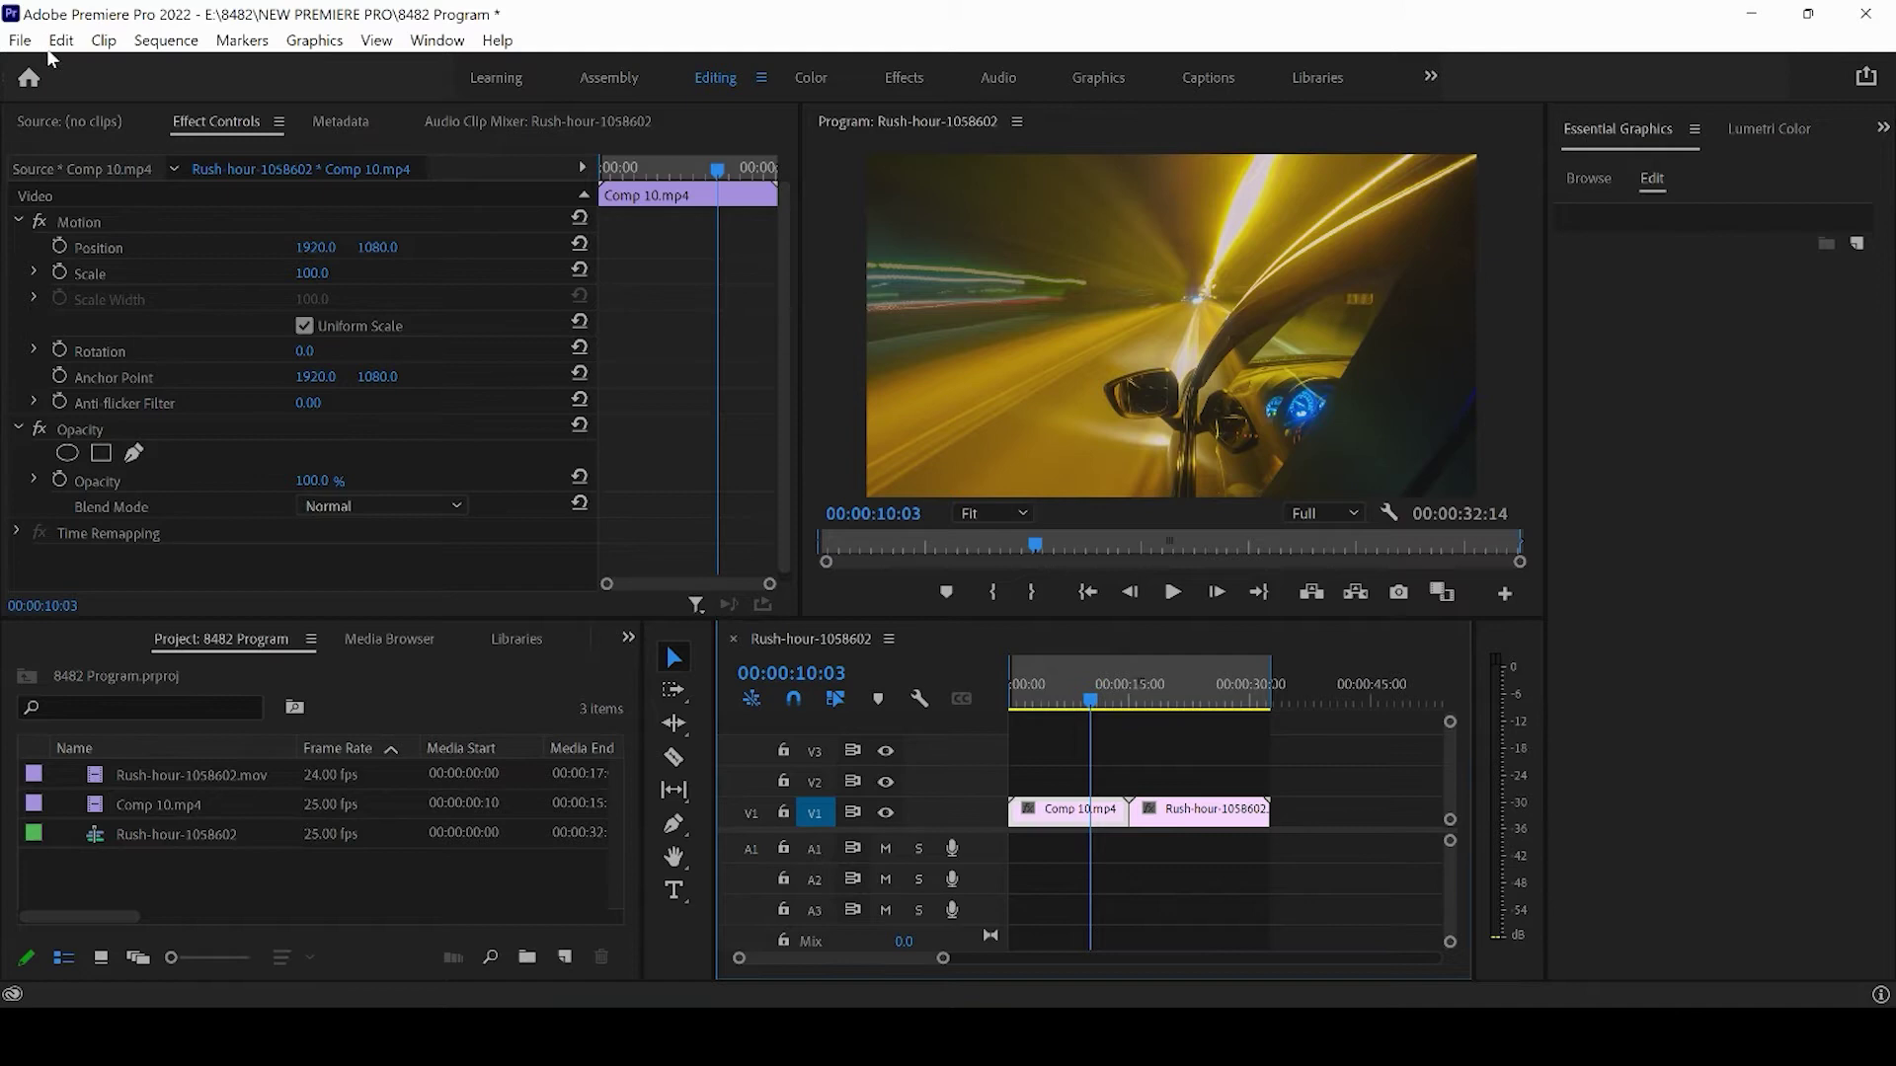
left_click(20, 46)
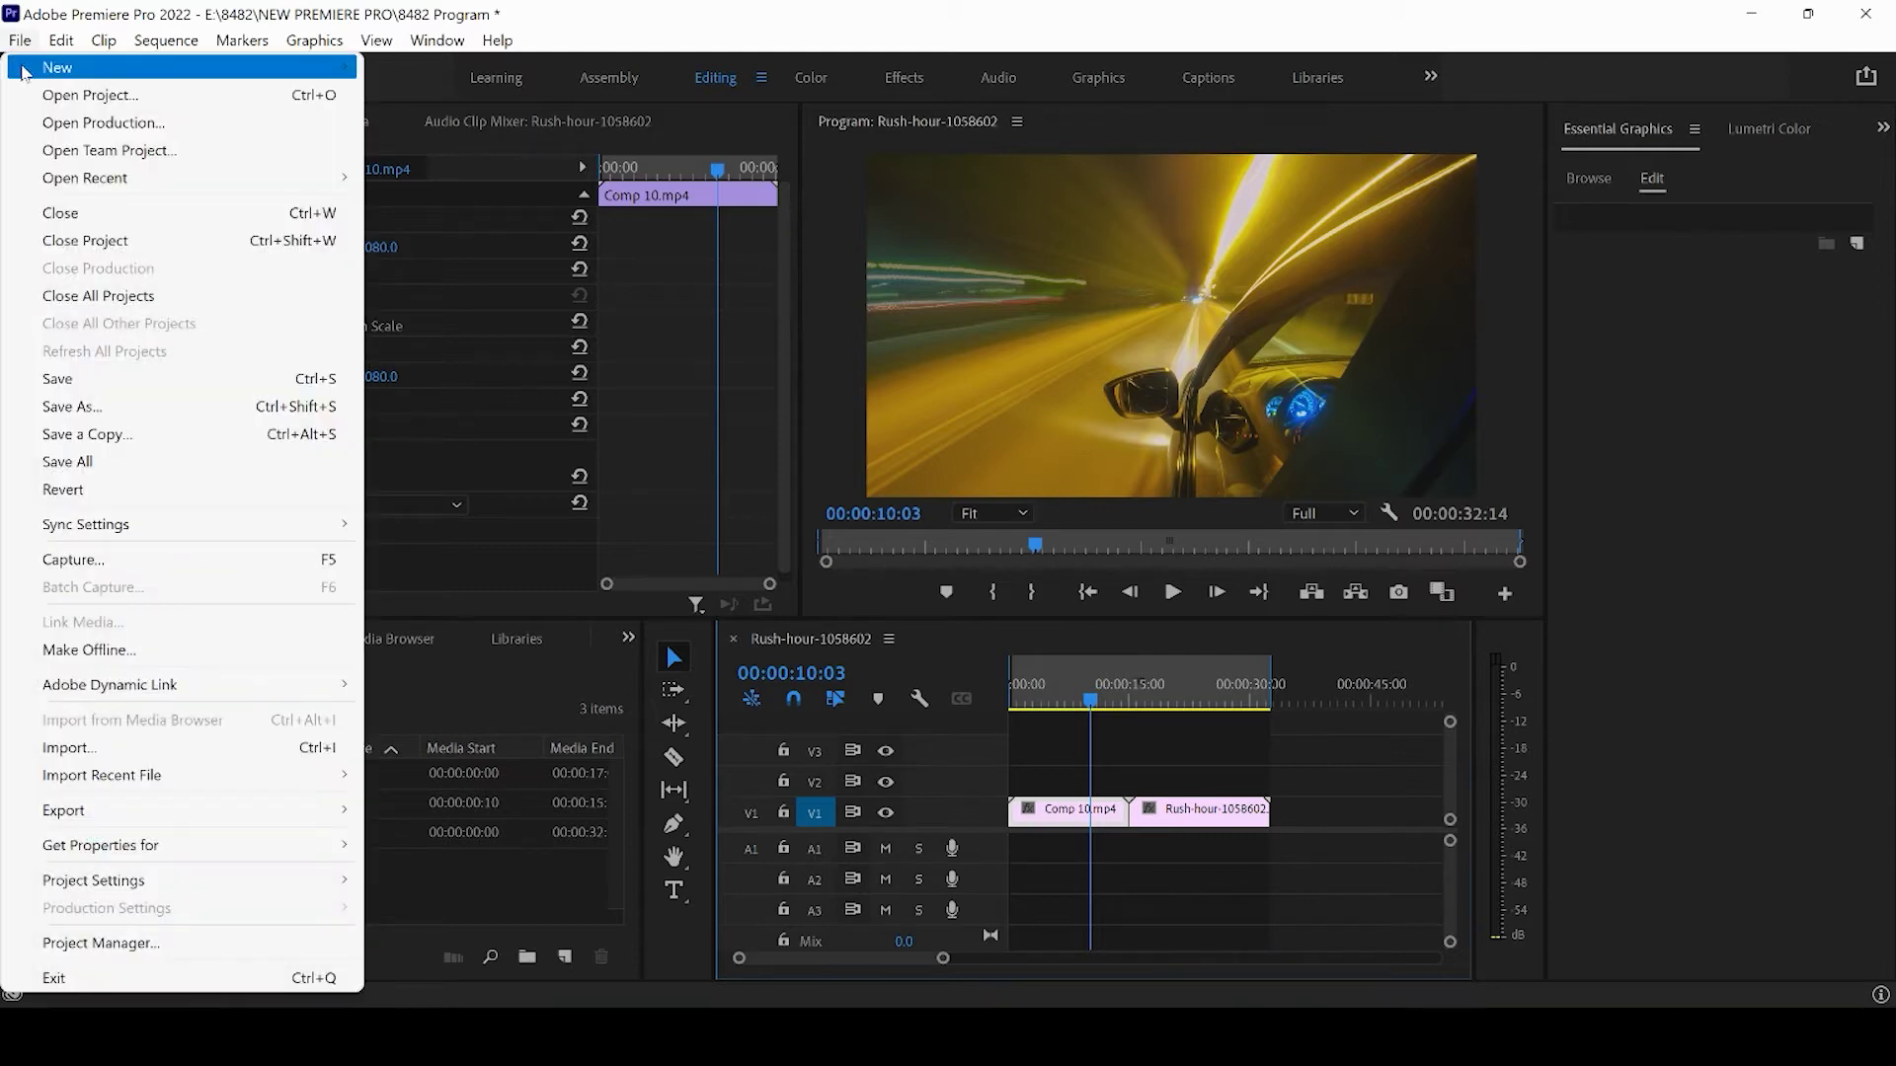
mouse_move(28, 74)
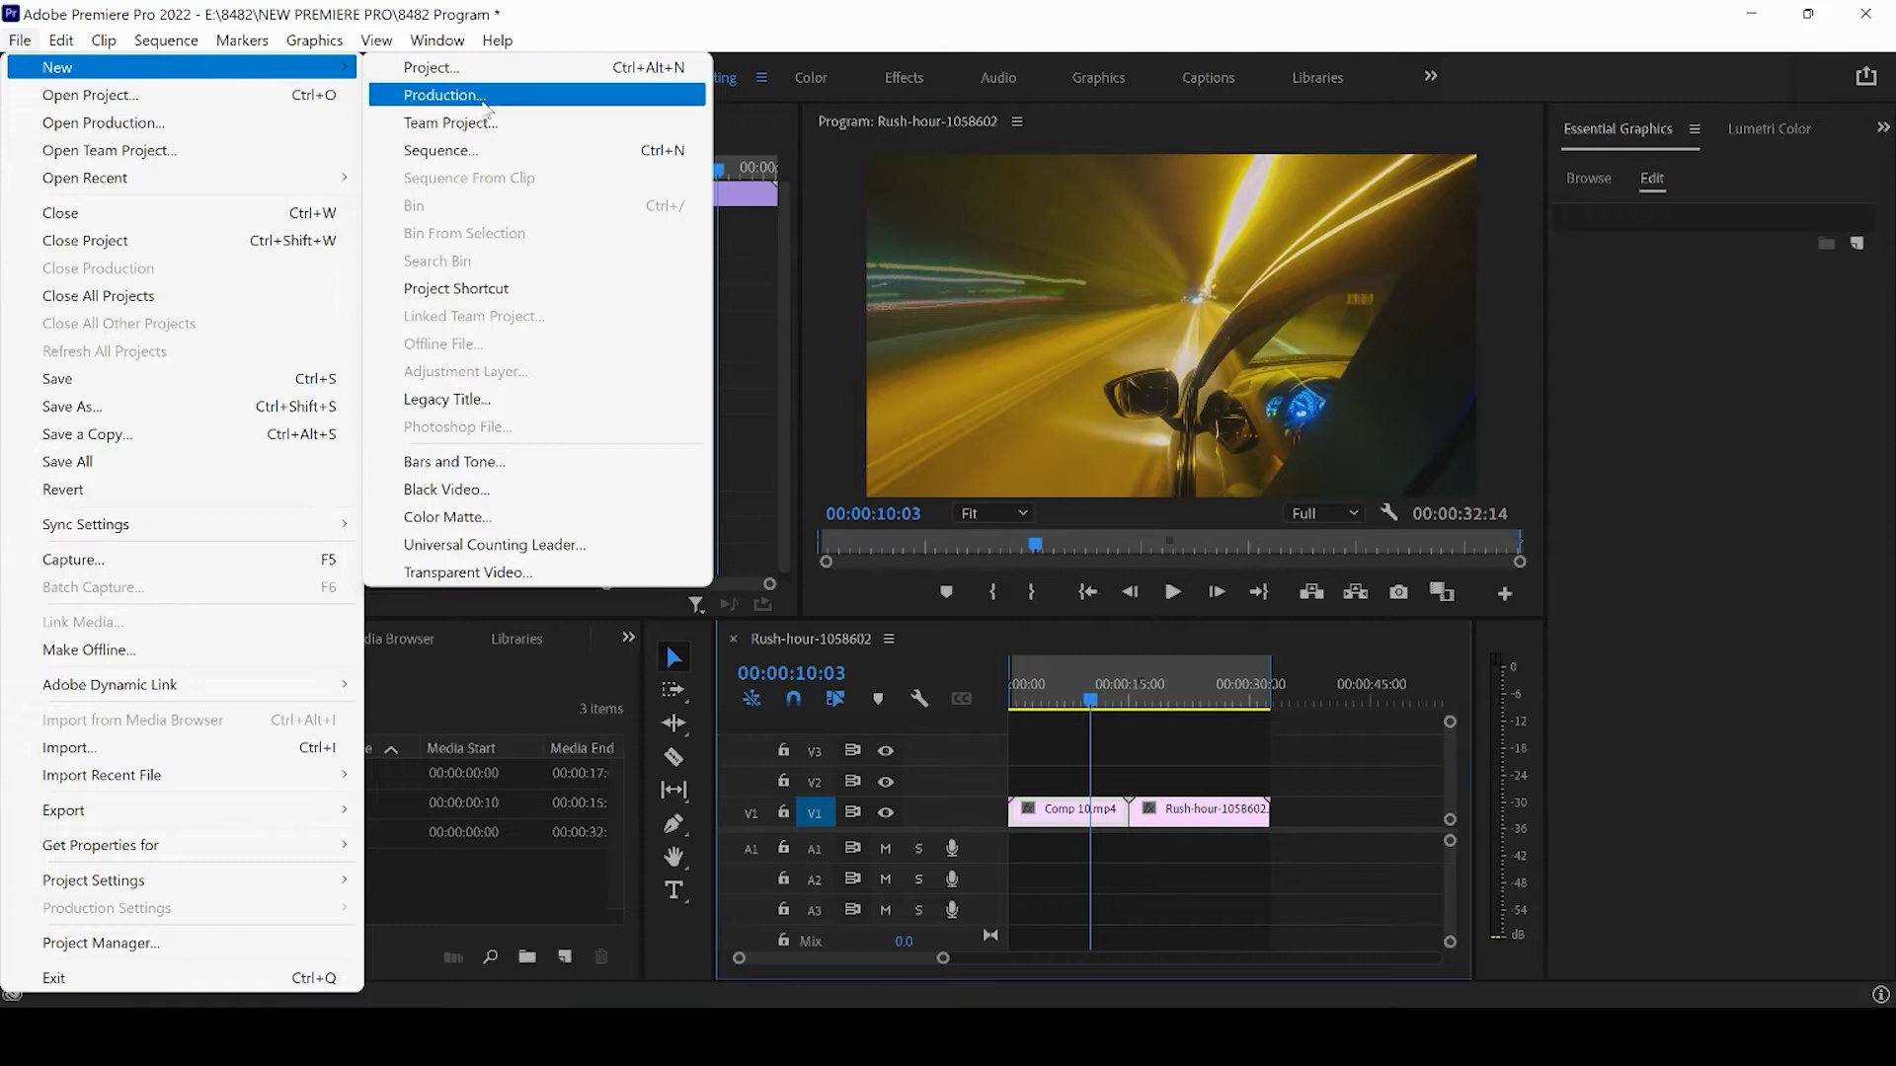
left_click(472, 150)
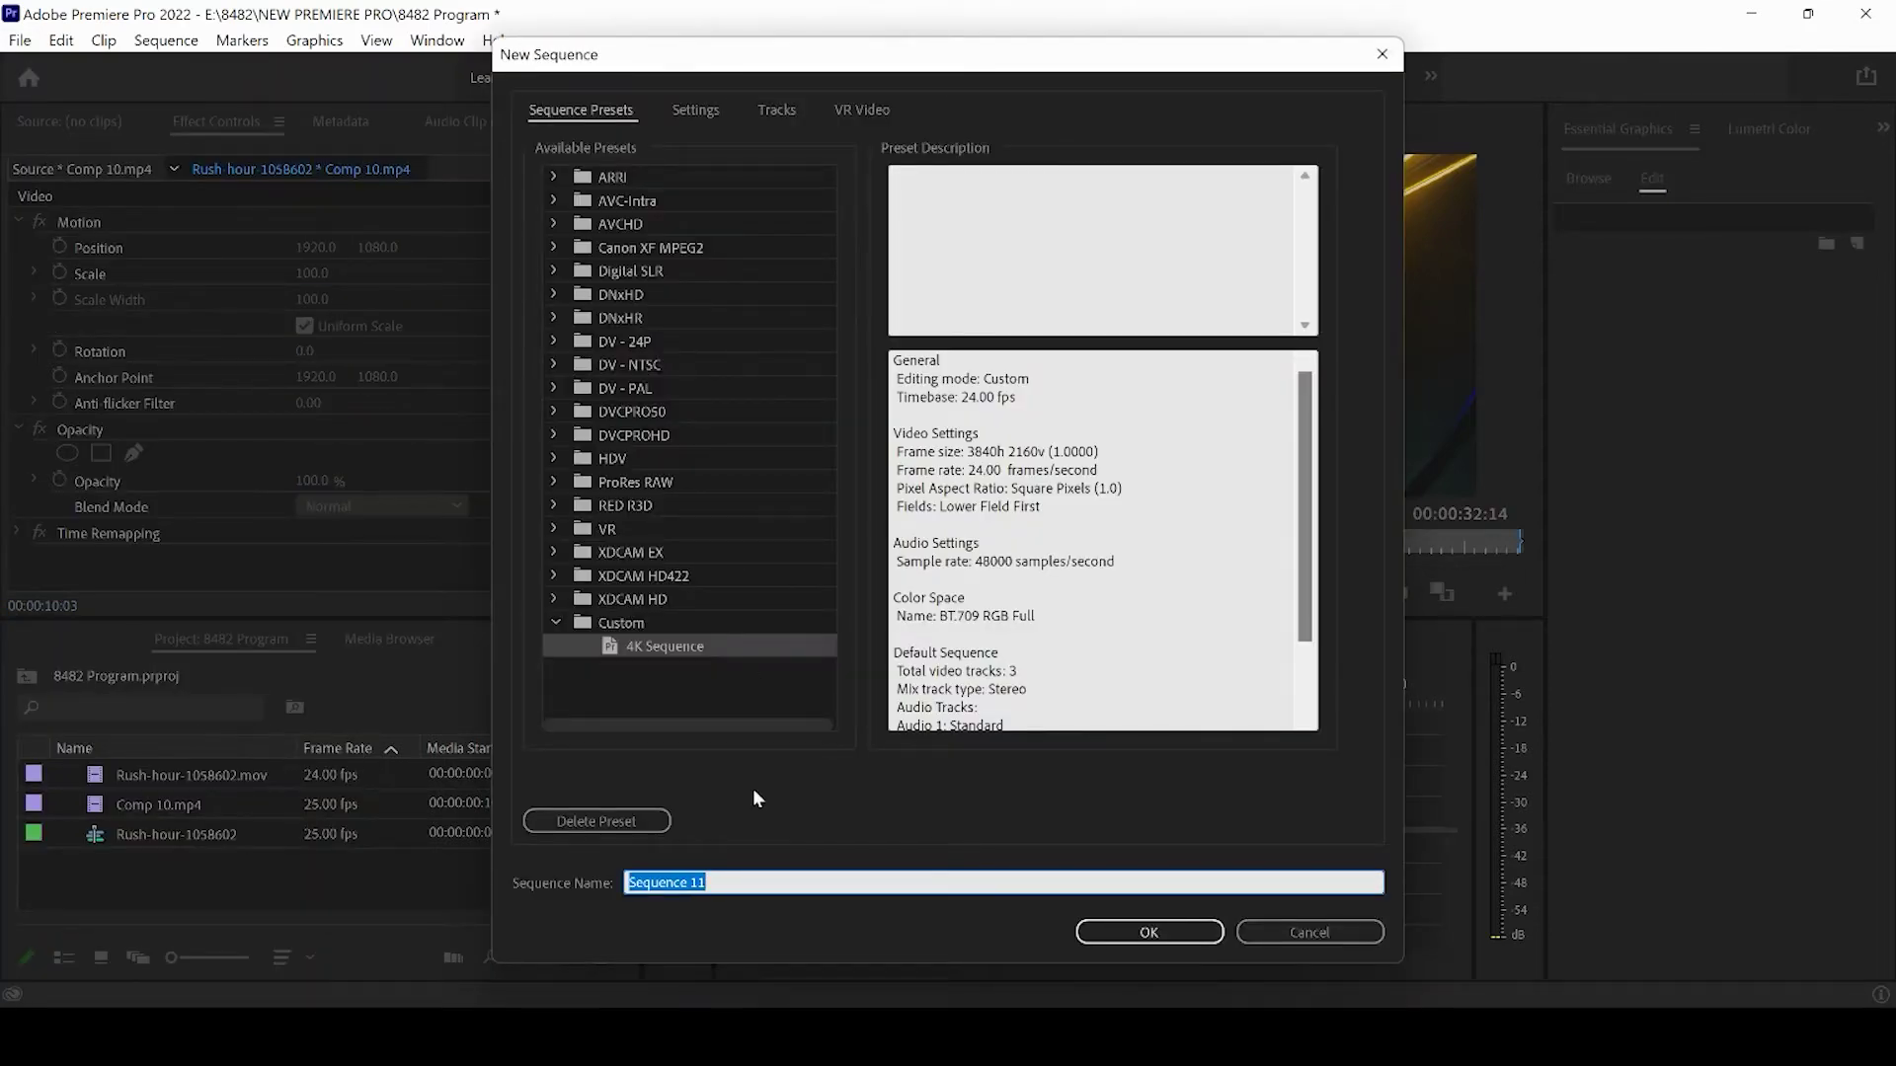
type("HD Horizontal")
Set the sequence frame size to 1920 x 1080 and create it.
left_click(697, 105)
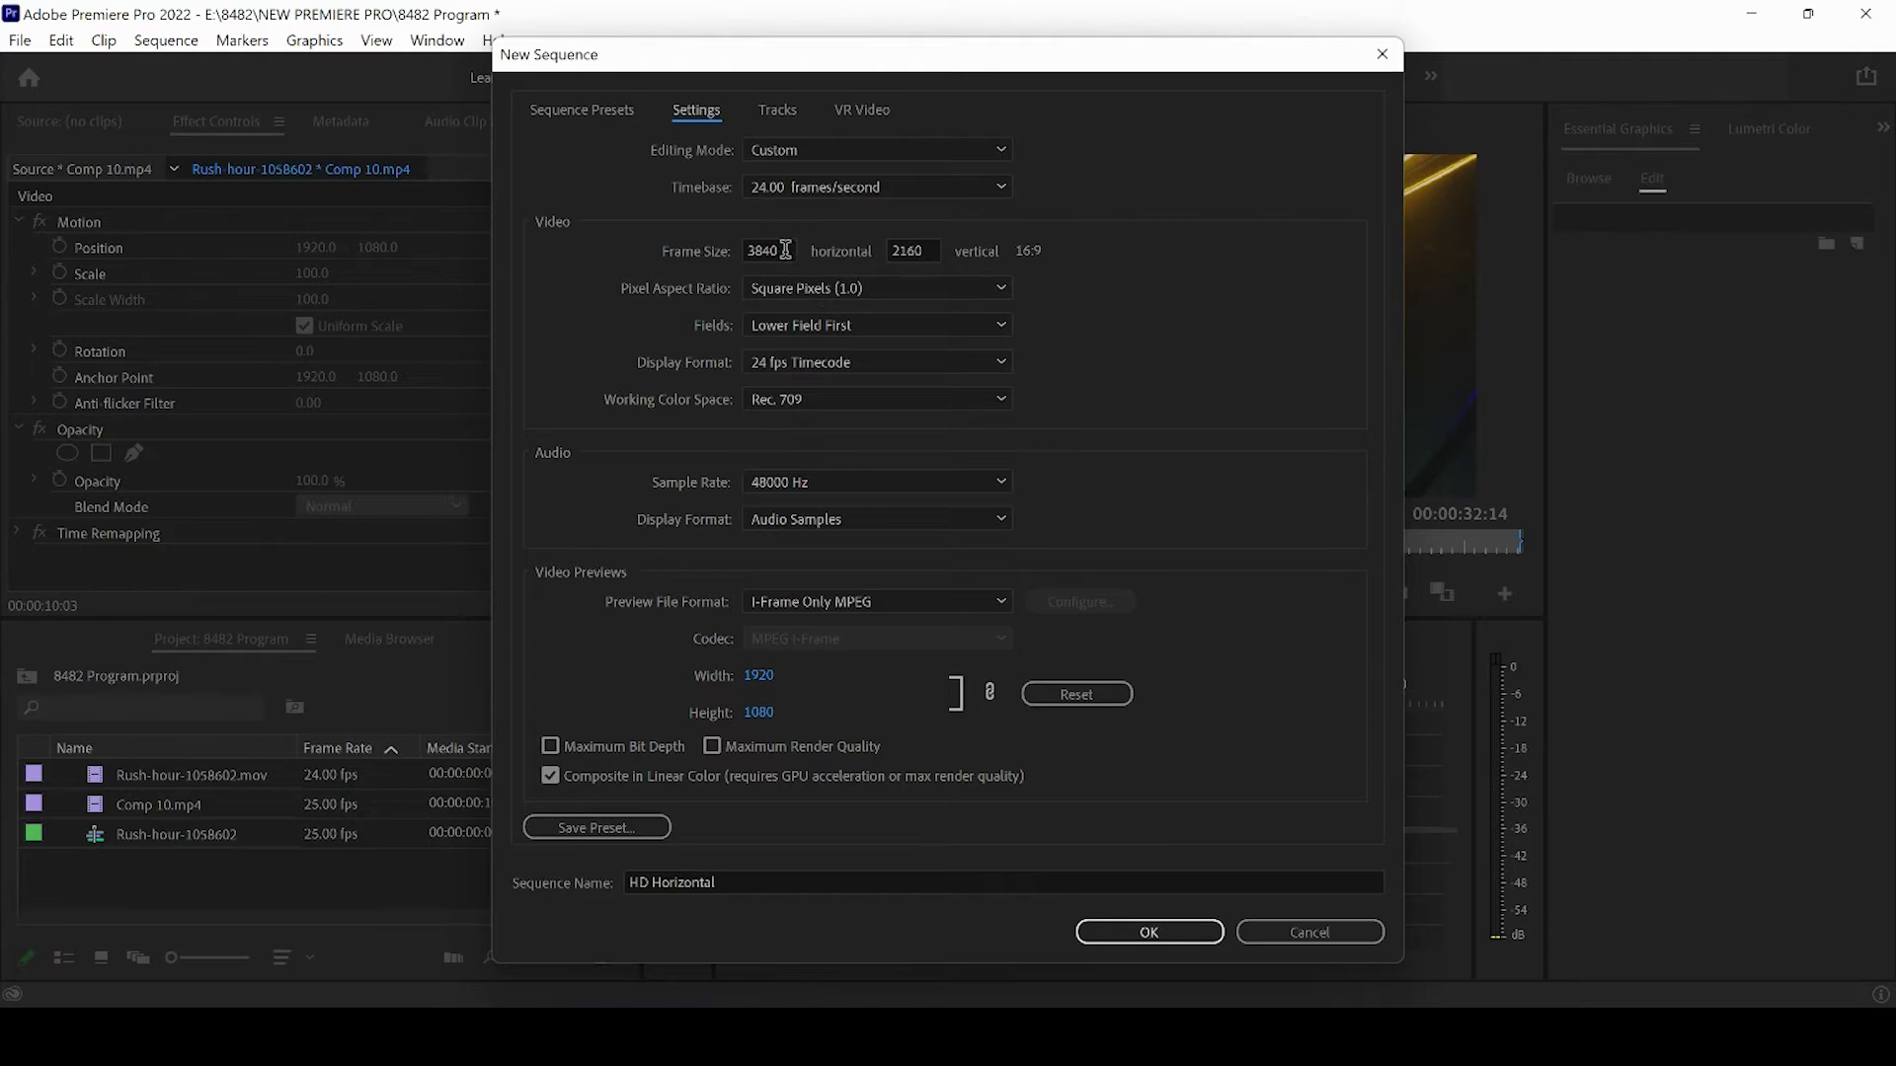
left_click_drag(790, 250, 703, 242)
type("1920")
left_click_drag(925, 245, 822, 251)
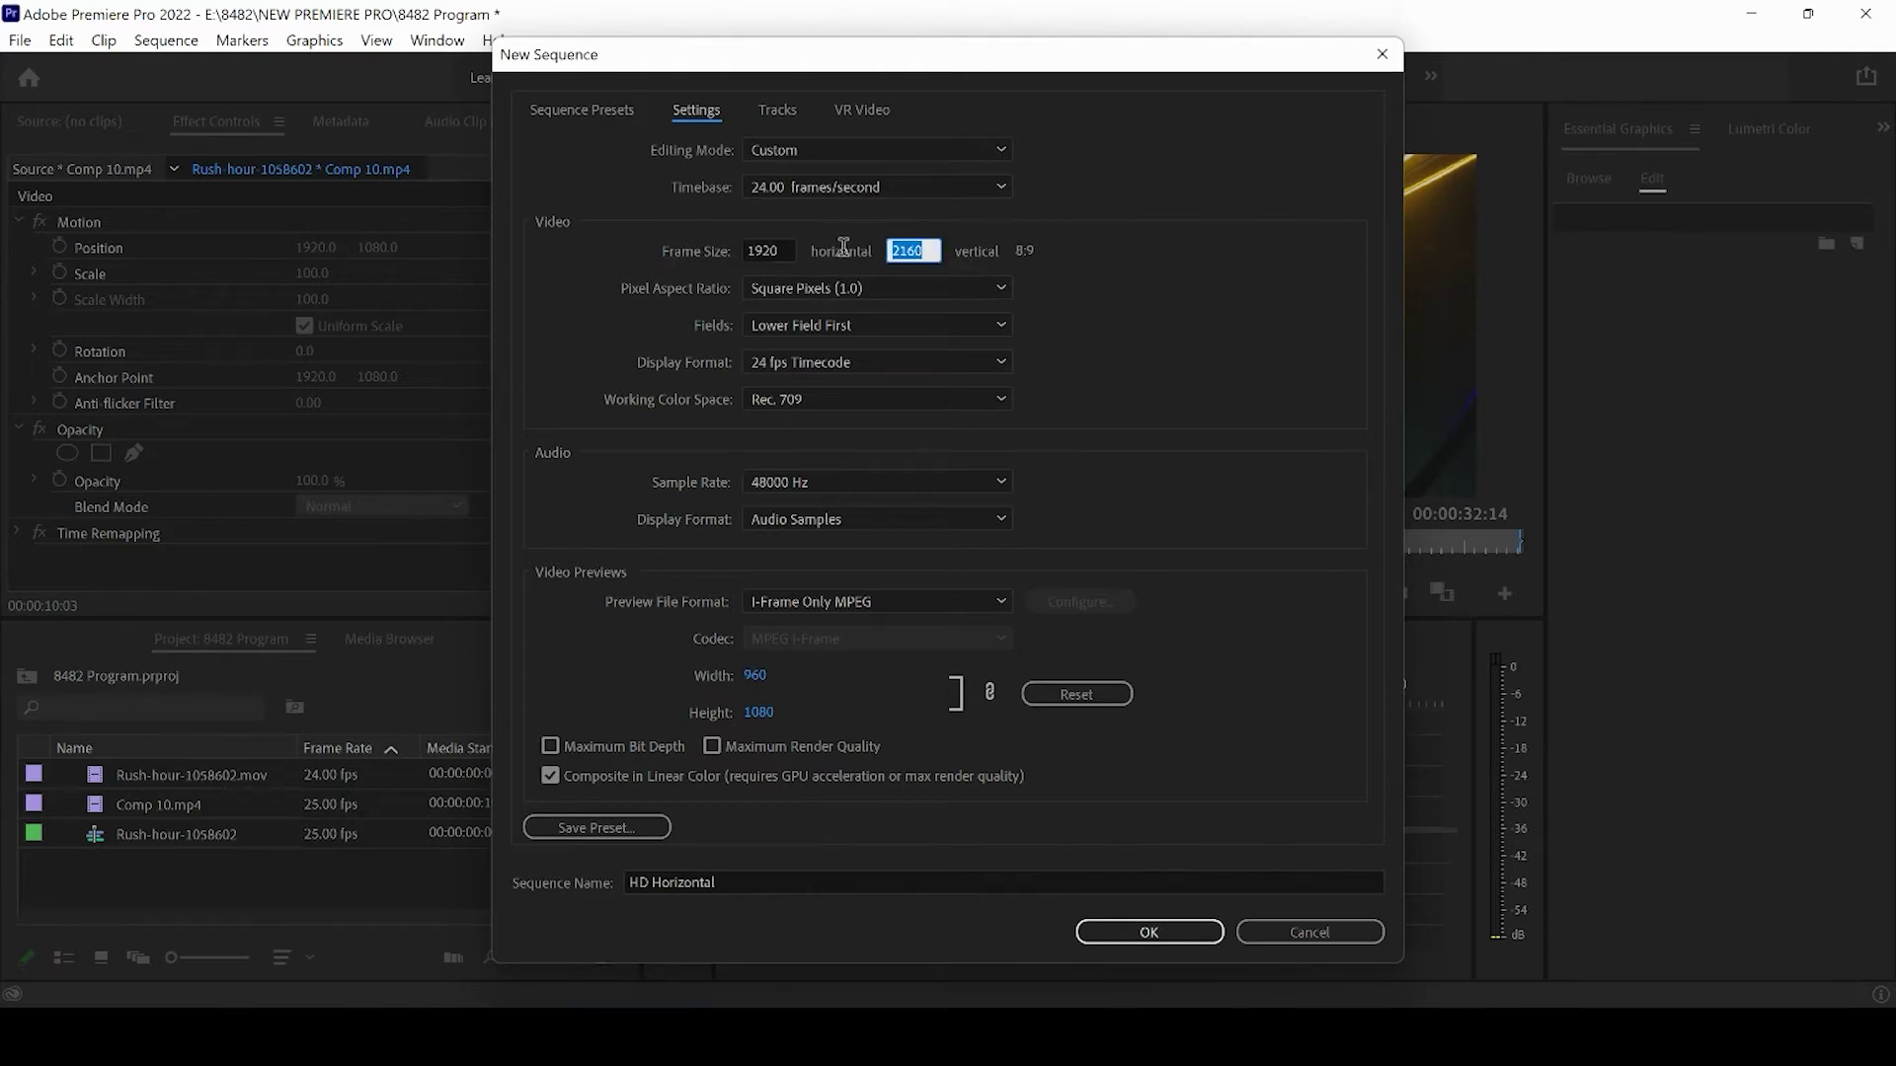
type("1080")
left_click(1246, 358)
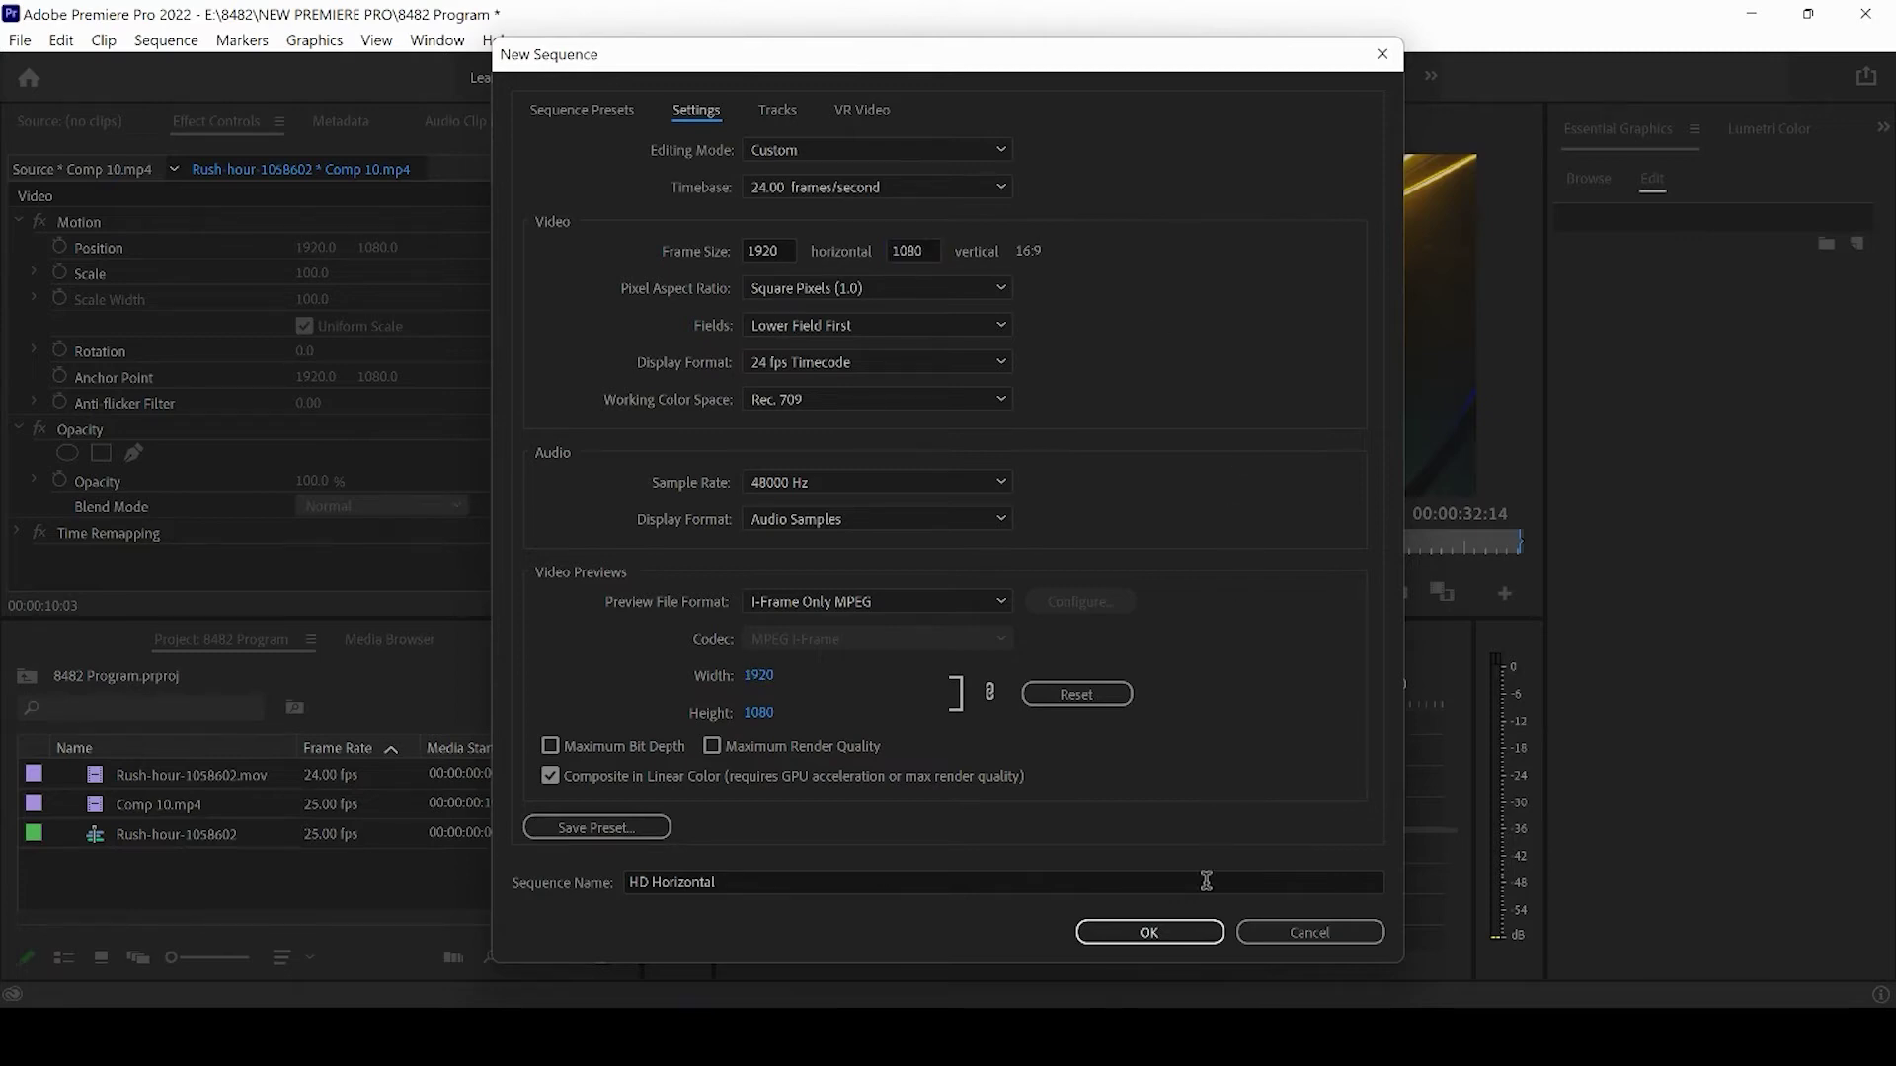
left_click(1165, 938)
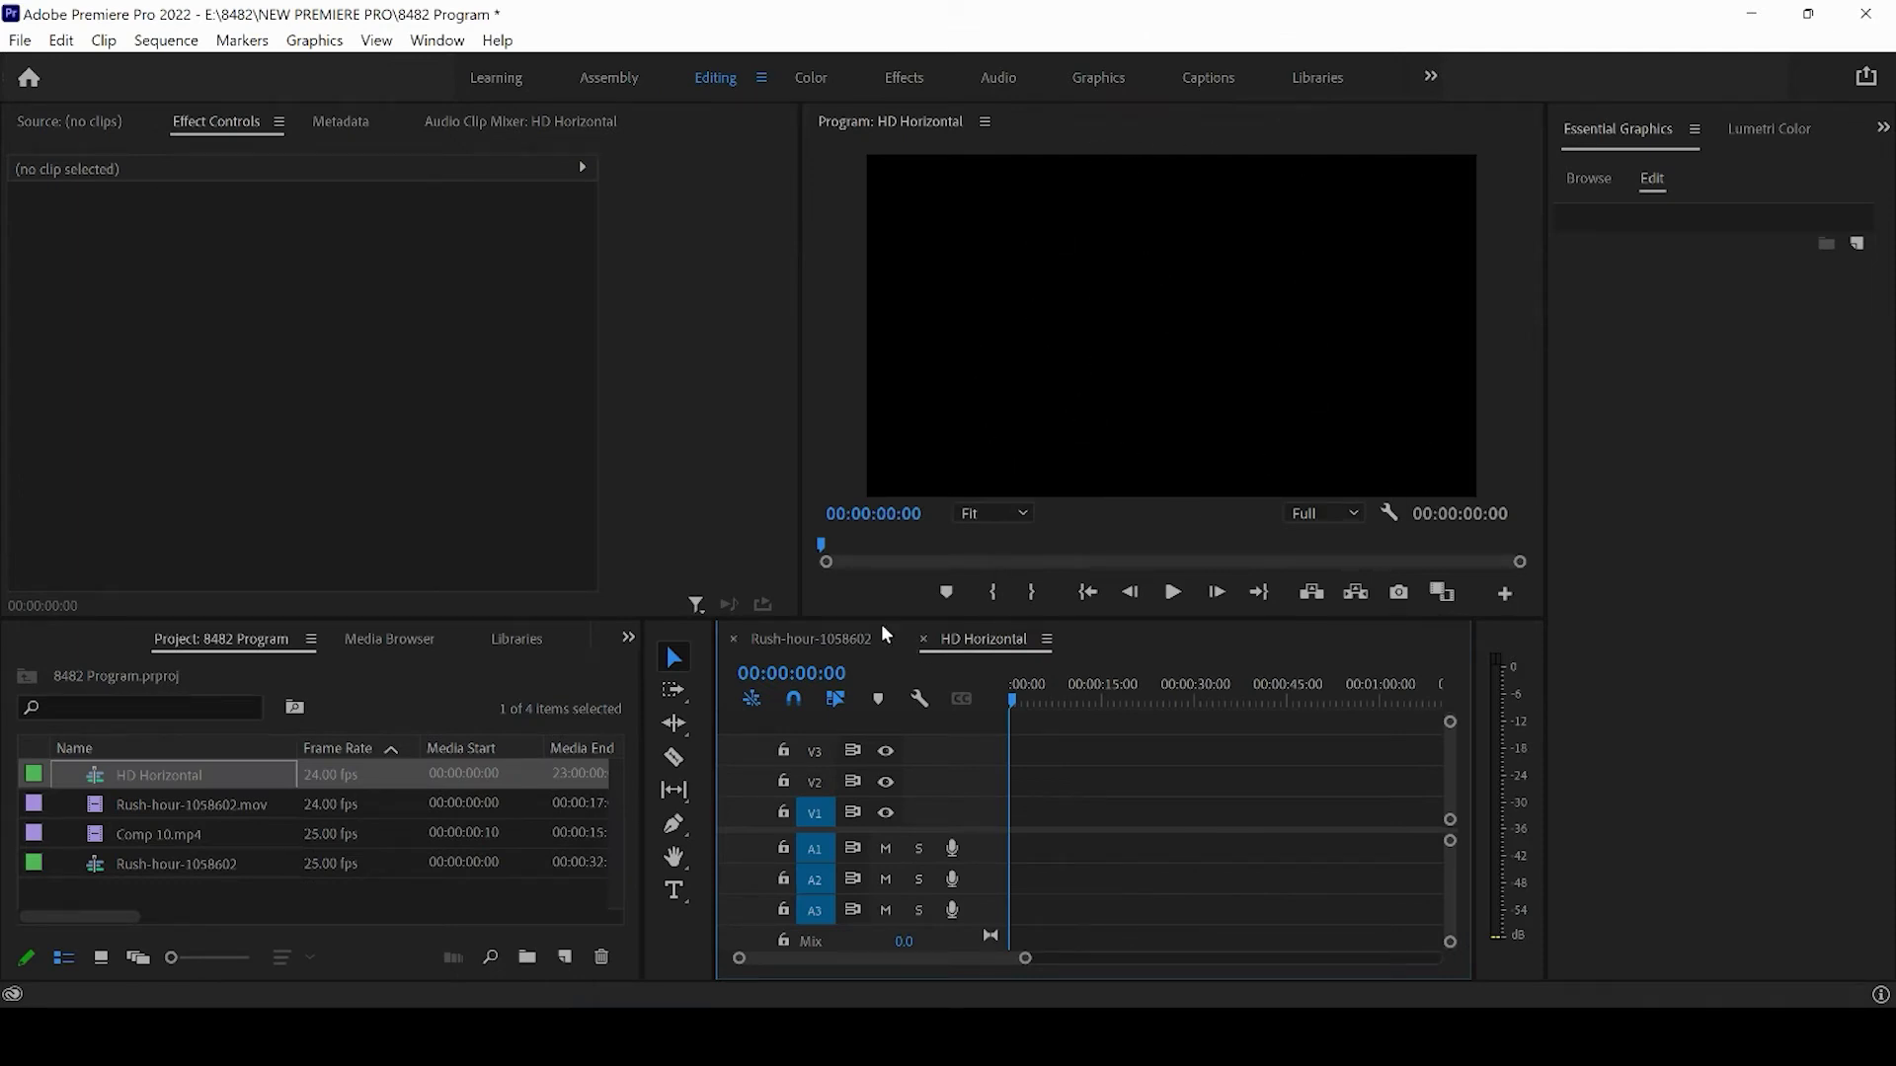
Place Rush-hour-1058602.mov and Comp 10.mp4 on the HD Horizontal timeline, keeping the sequence settings.
left_click(826, 642)
left_click_drag(1094, 698, 1158, 698)
left_click(980, 641)
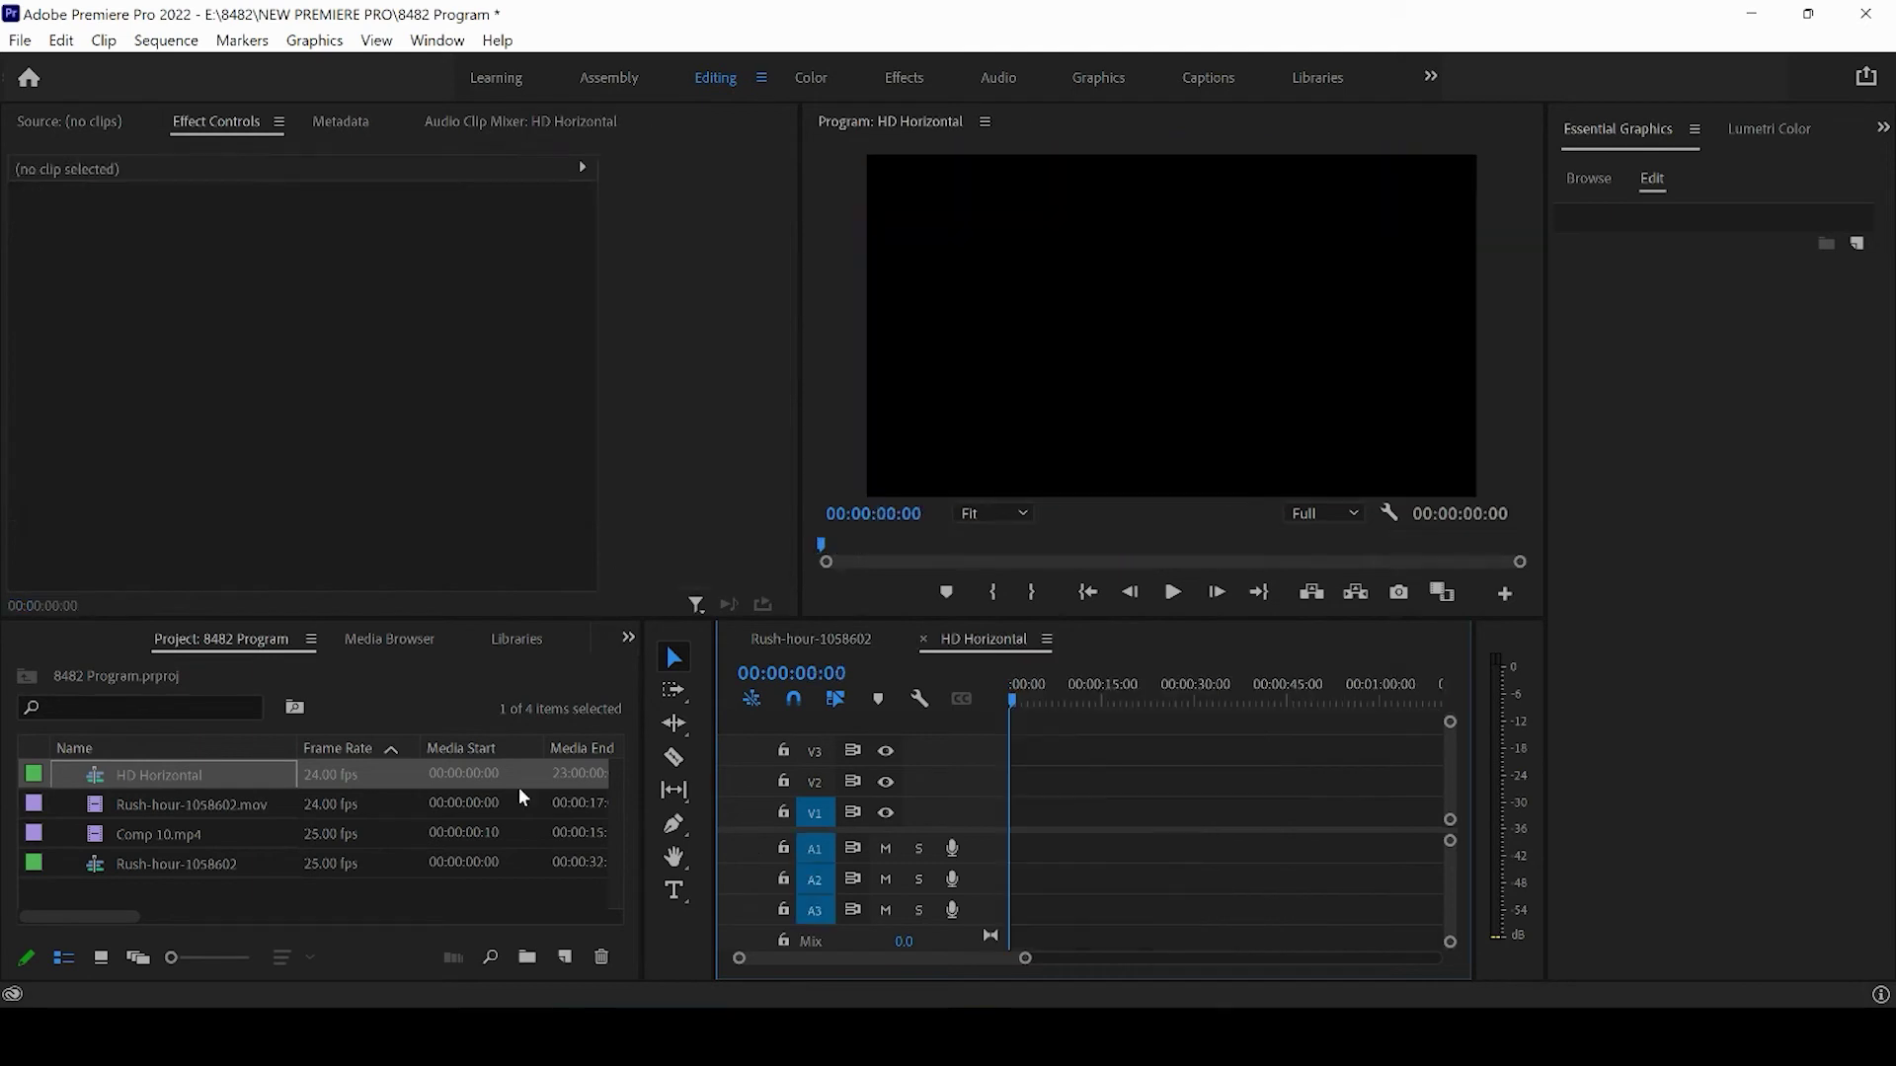
left_click(168, 807)
left_click(139, 839, "shift")
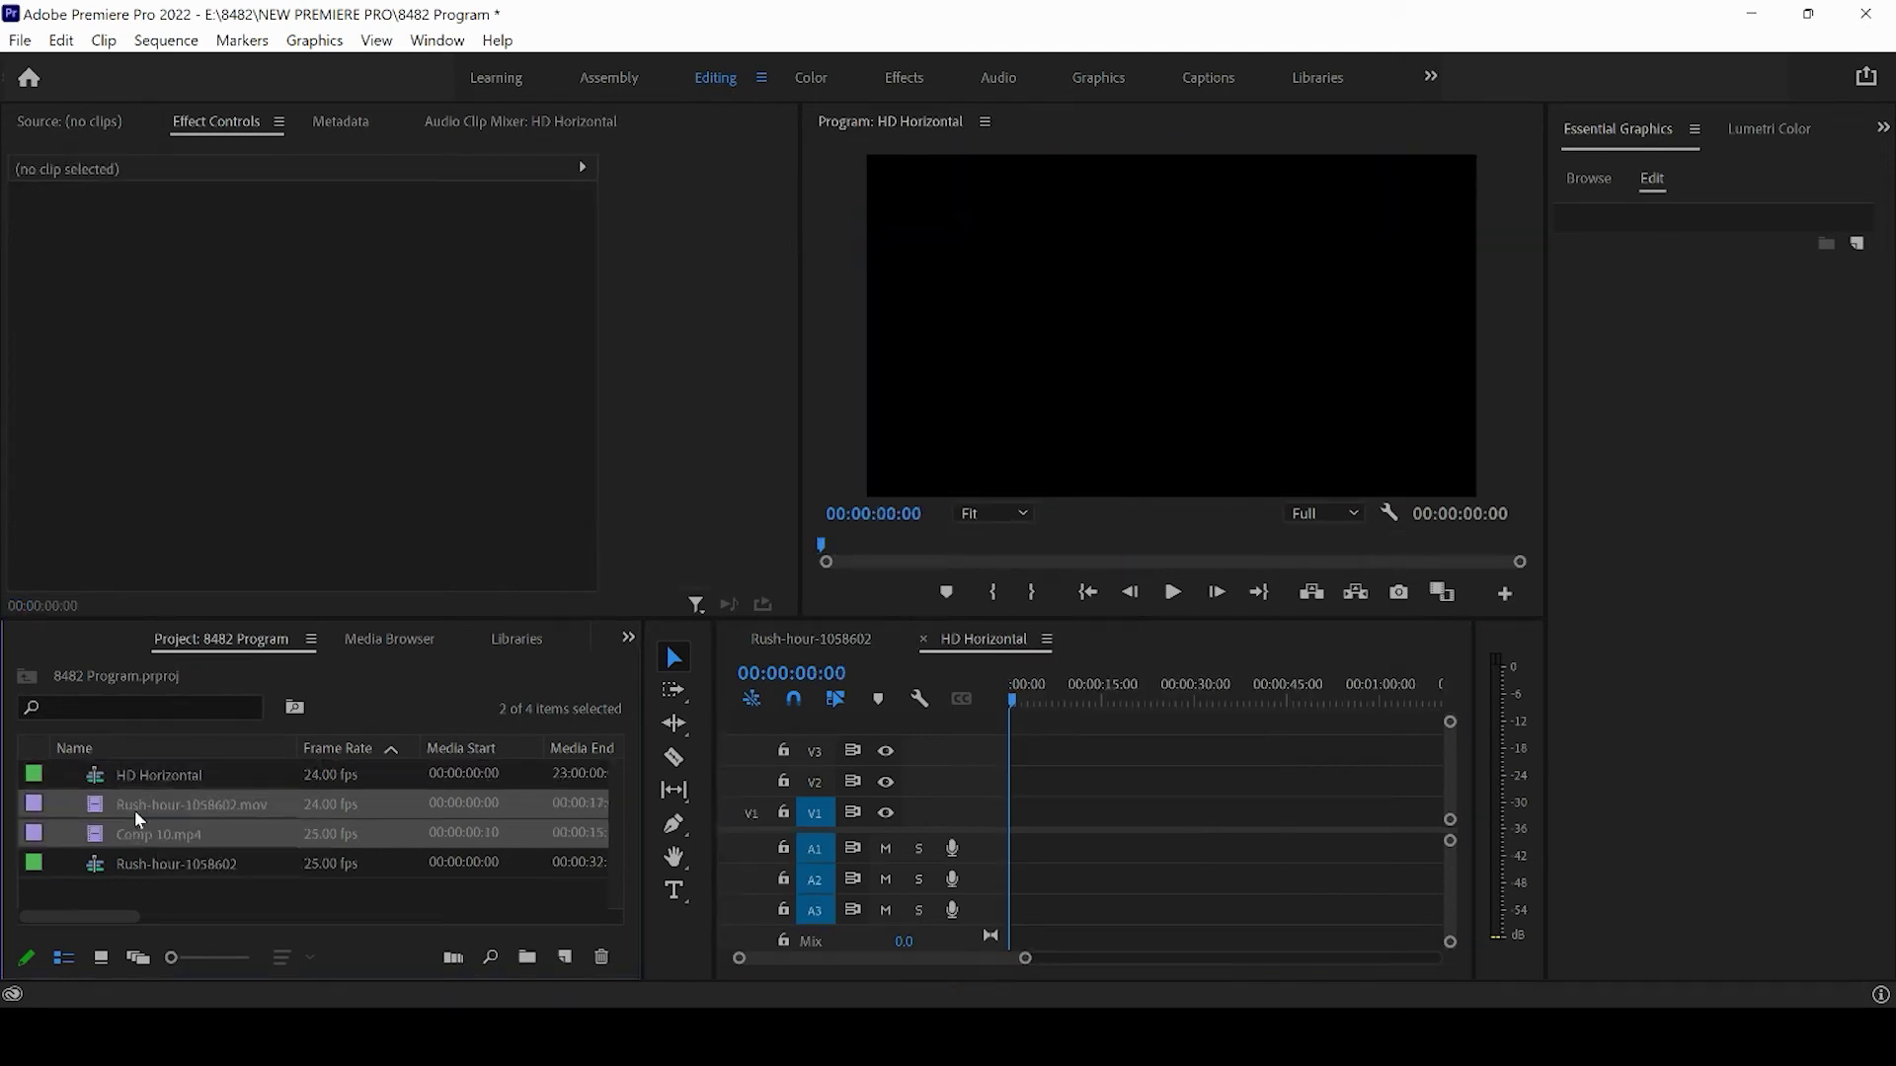
left_click_drag(130, 812, 1031, 829)
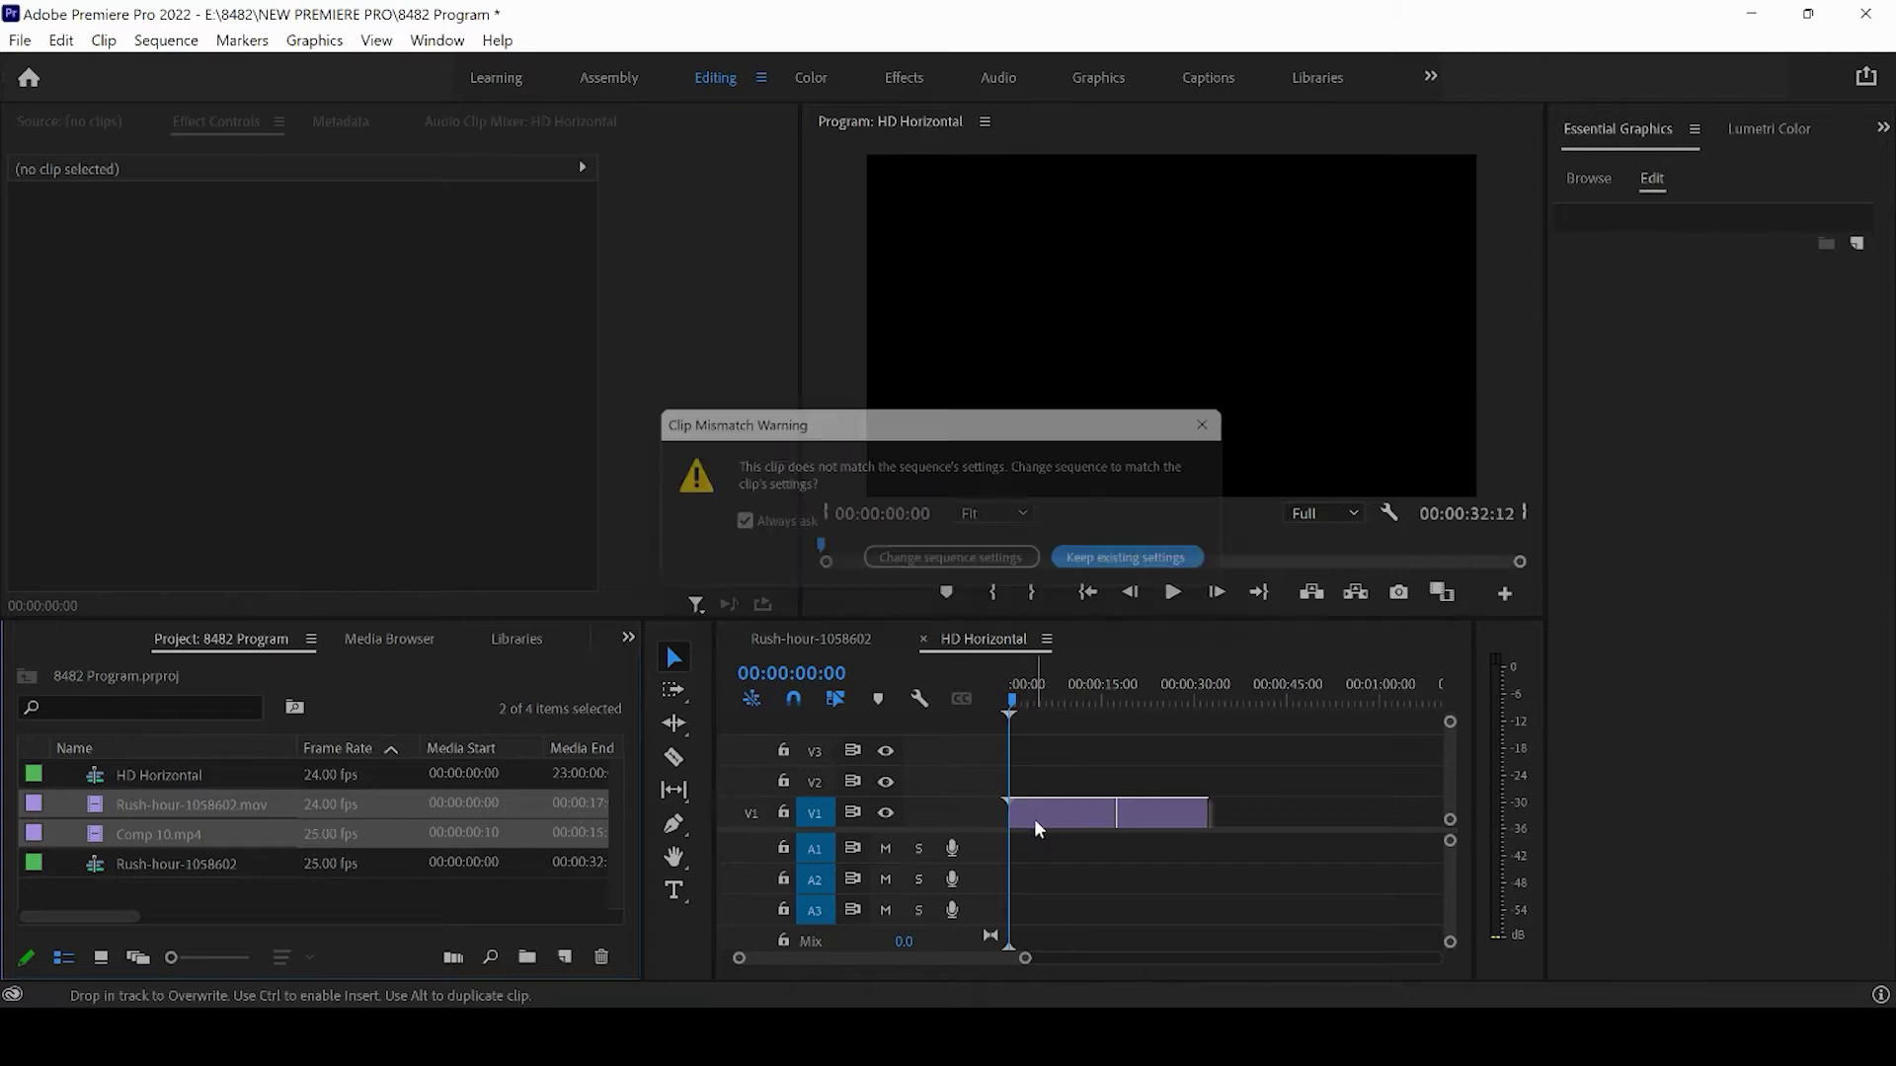
left_click(1111, 563)
left_click(1024, 700)
Apply Scale to Frame Size to both clips in the sequence.
left_click_drag(1026, 704, 1152, 708)
left_click_drag(1073, 756, 1165, 818)
right_click(1165, 818)
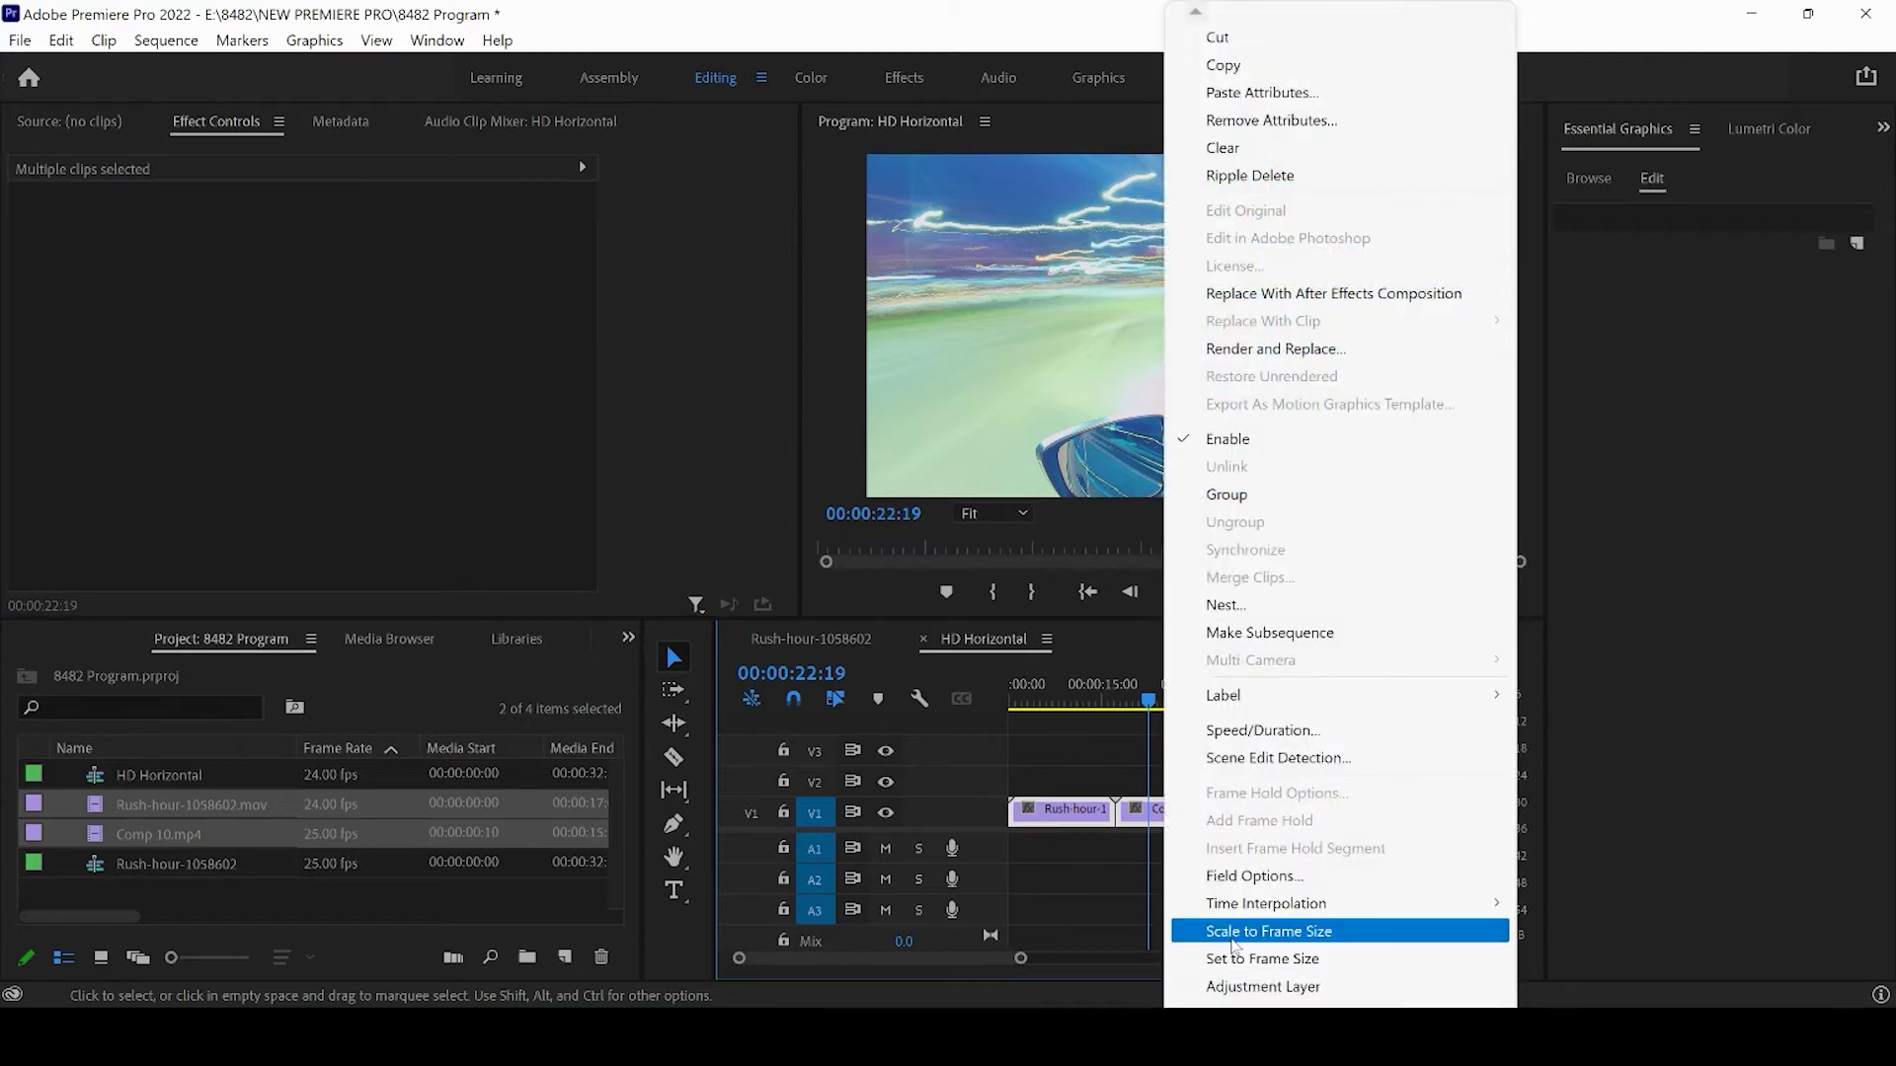
left_click(1230, 931)
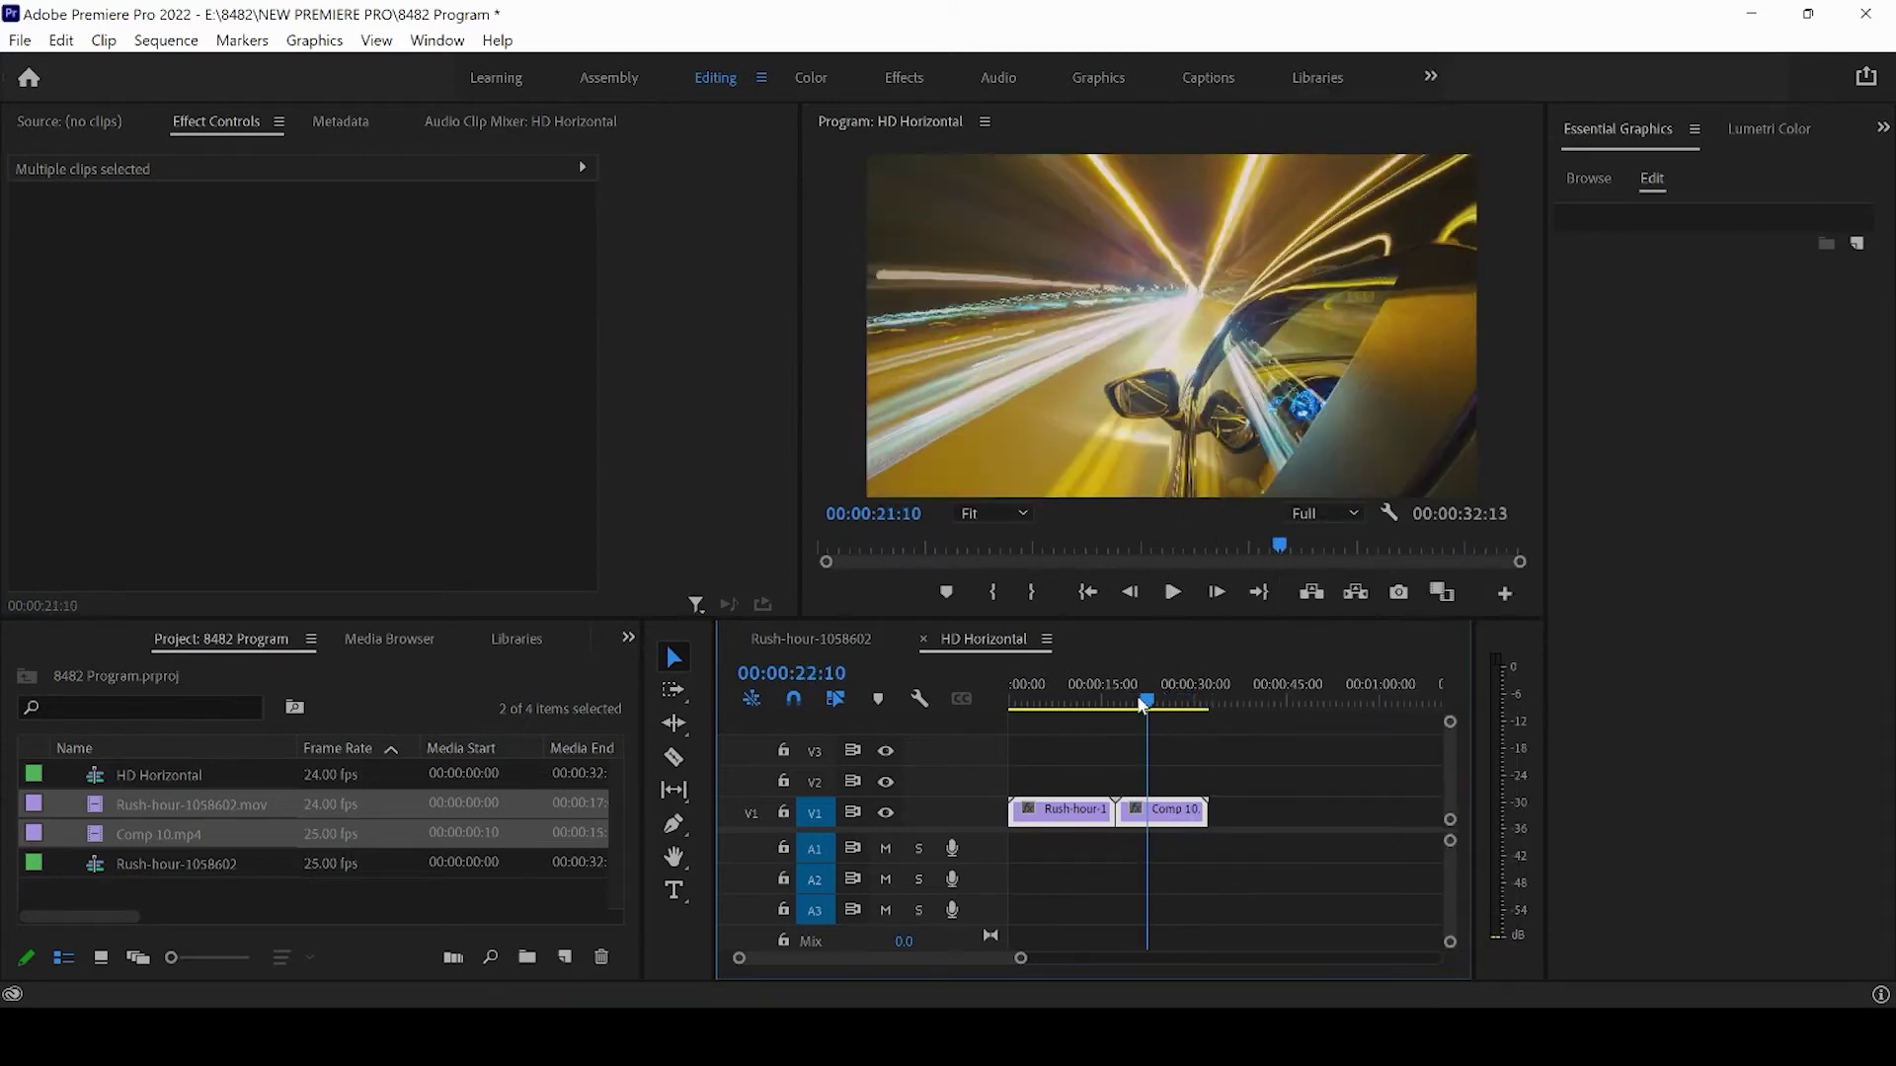
Raise the Rush-hour clip's Scale slightly so the crowd fills the frame.
left_click_drag(1183, 703, 1086, 703)
left_click(1048, 812)
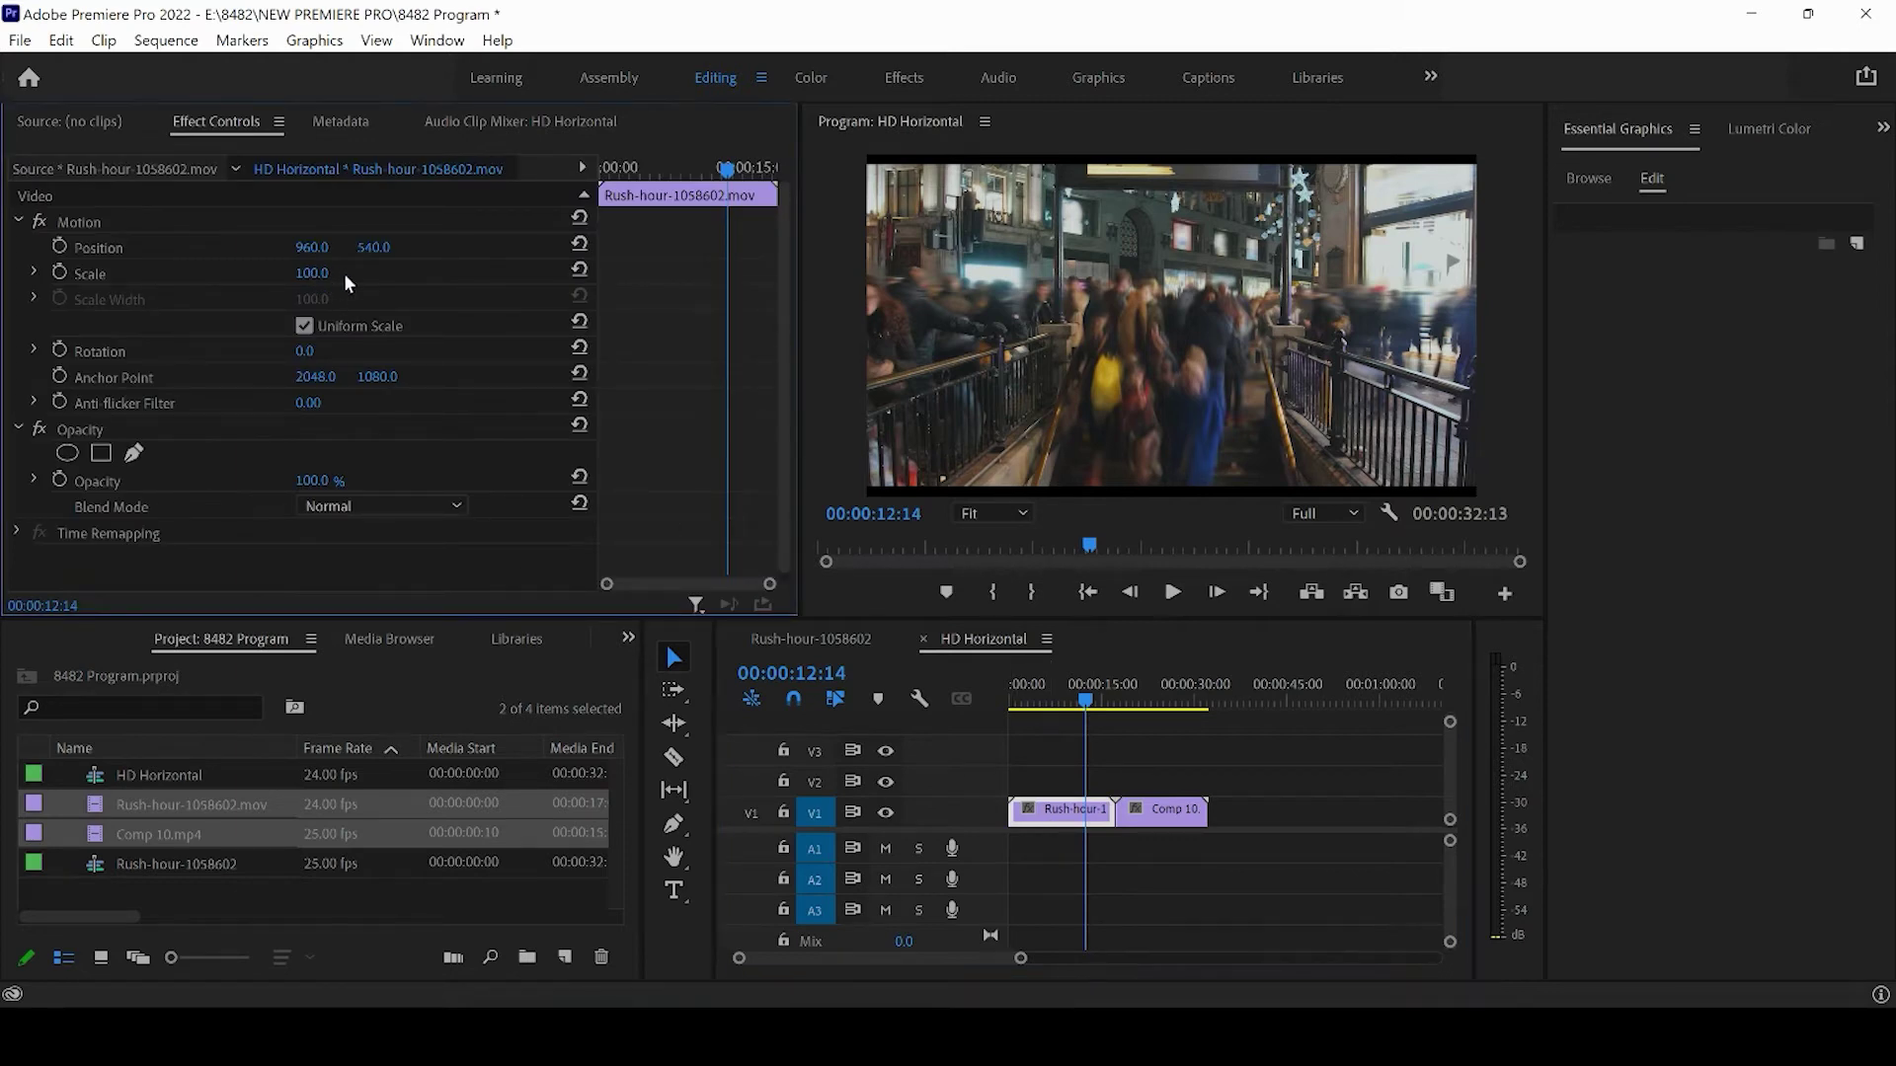
left_click_drag(344, 272, 370, 276)
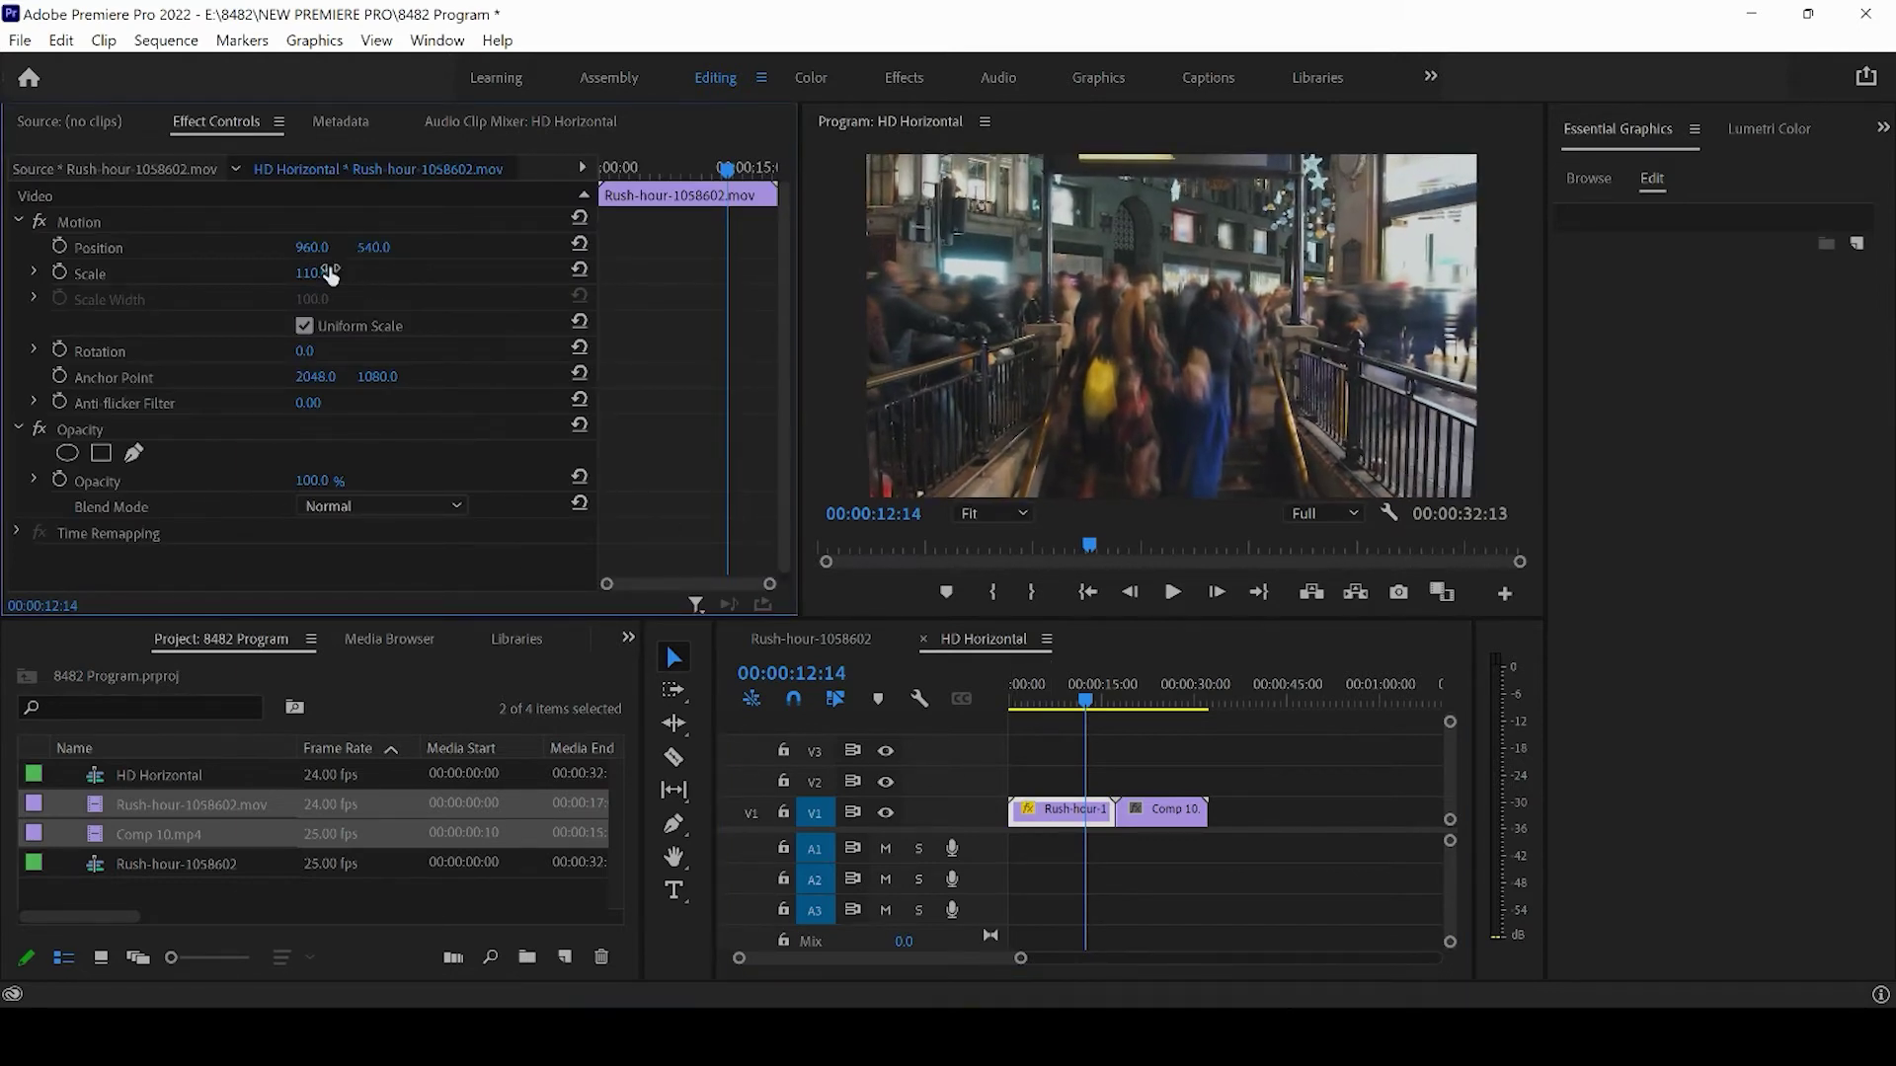
left_click_drag(1090, 685, 1133, 709)
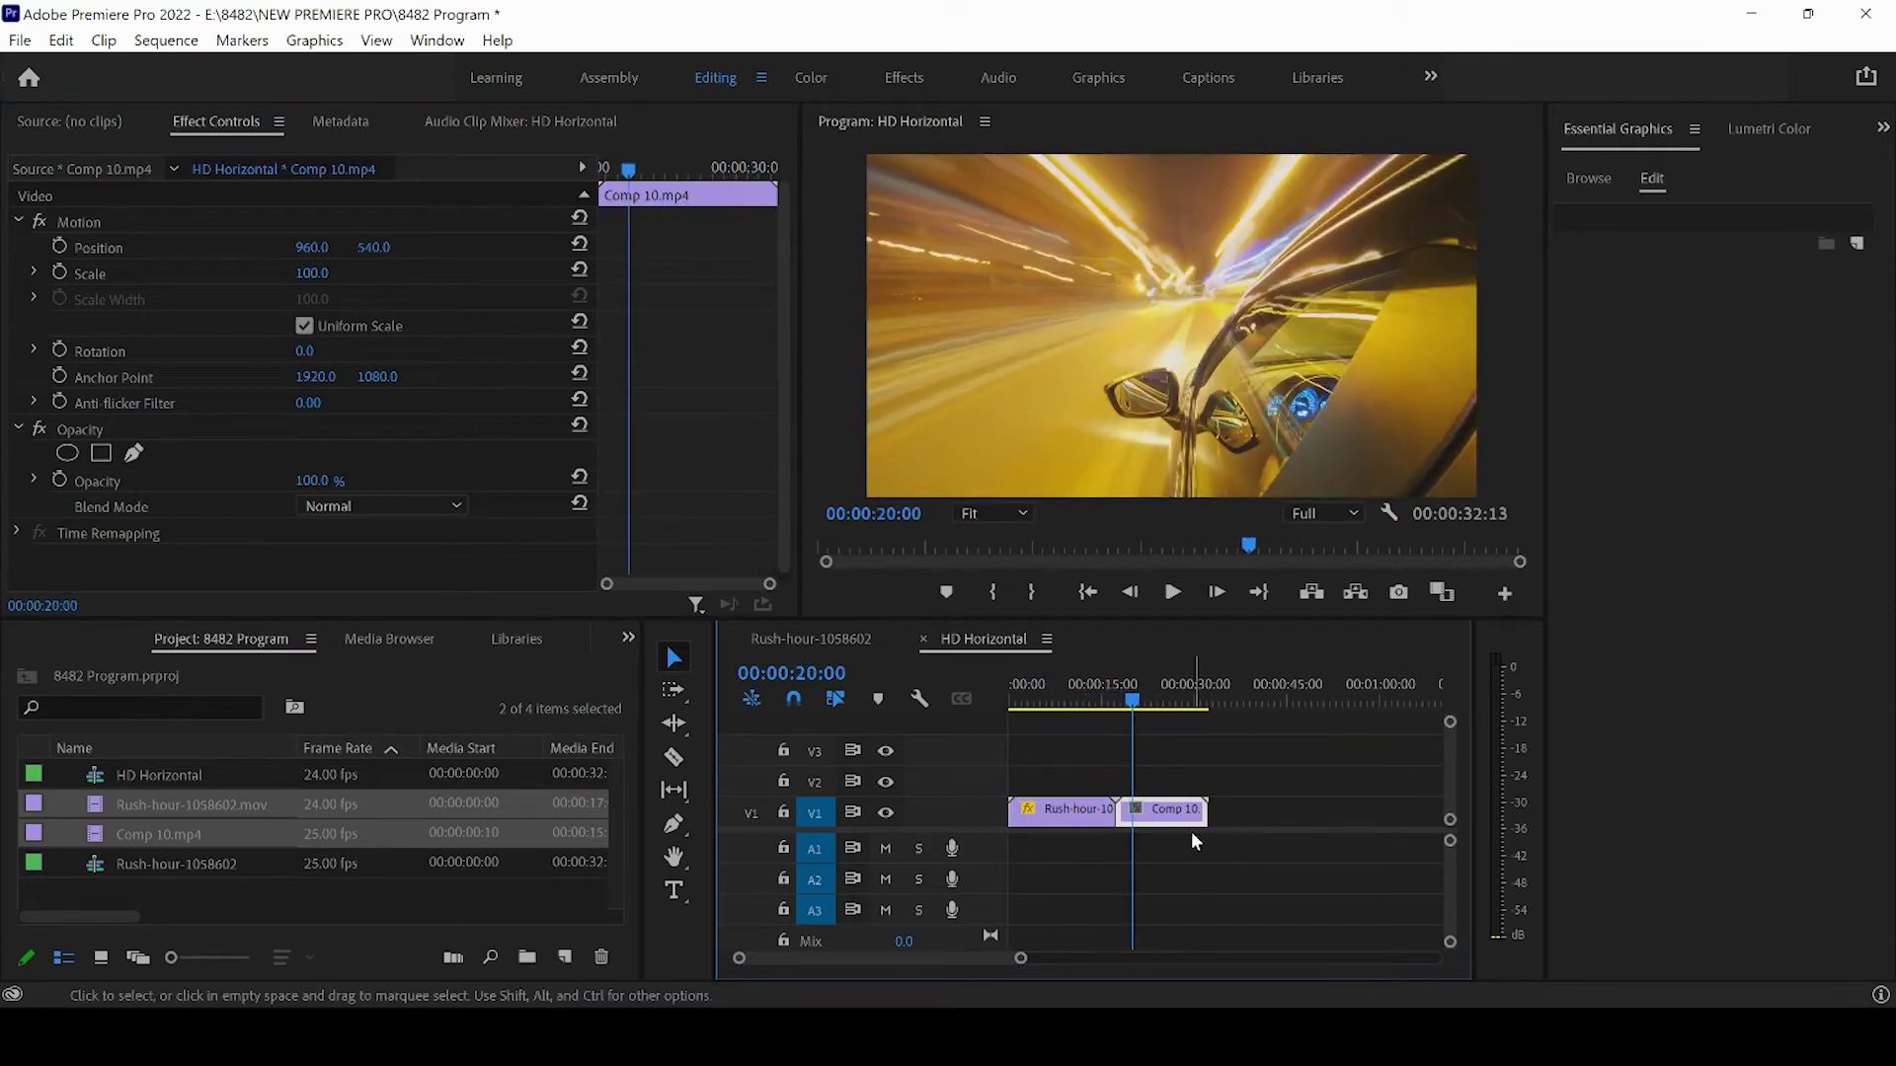
Mark the clips with X and drag the Out point to the clips' end at 00:00:32:13.
left_click(1160, 743)
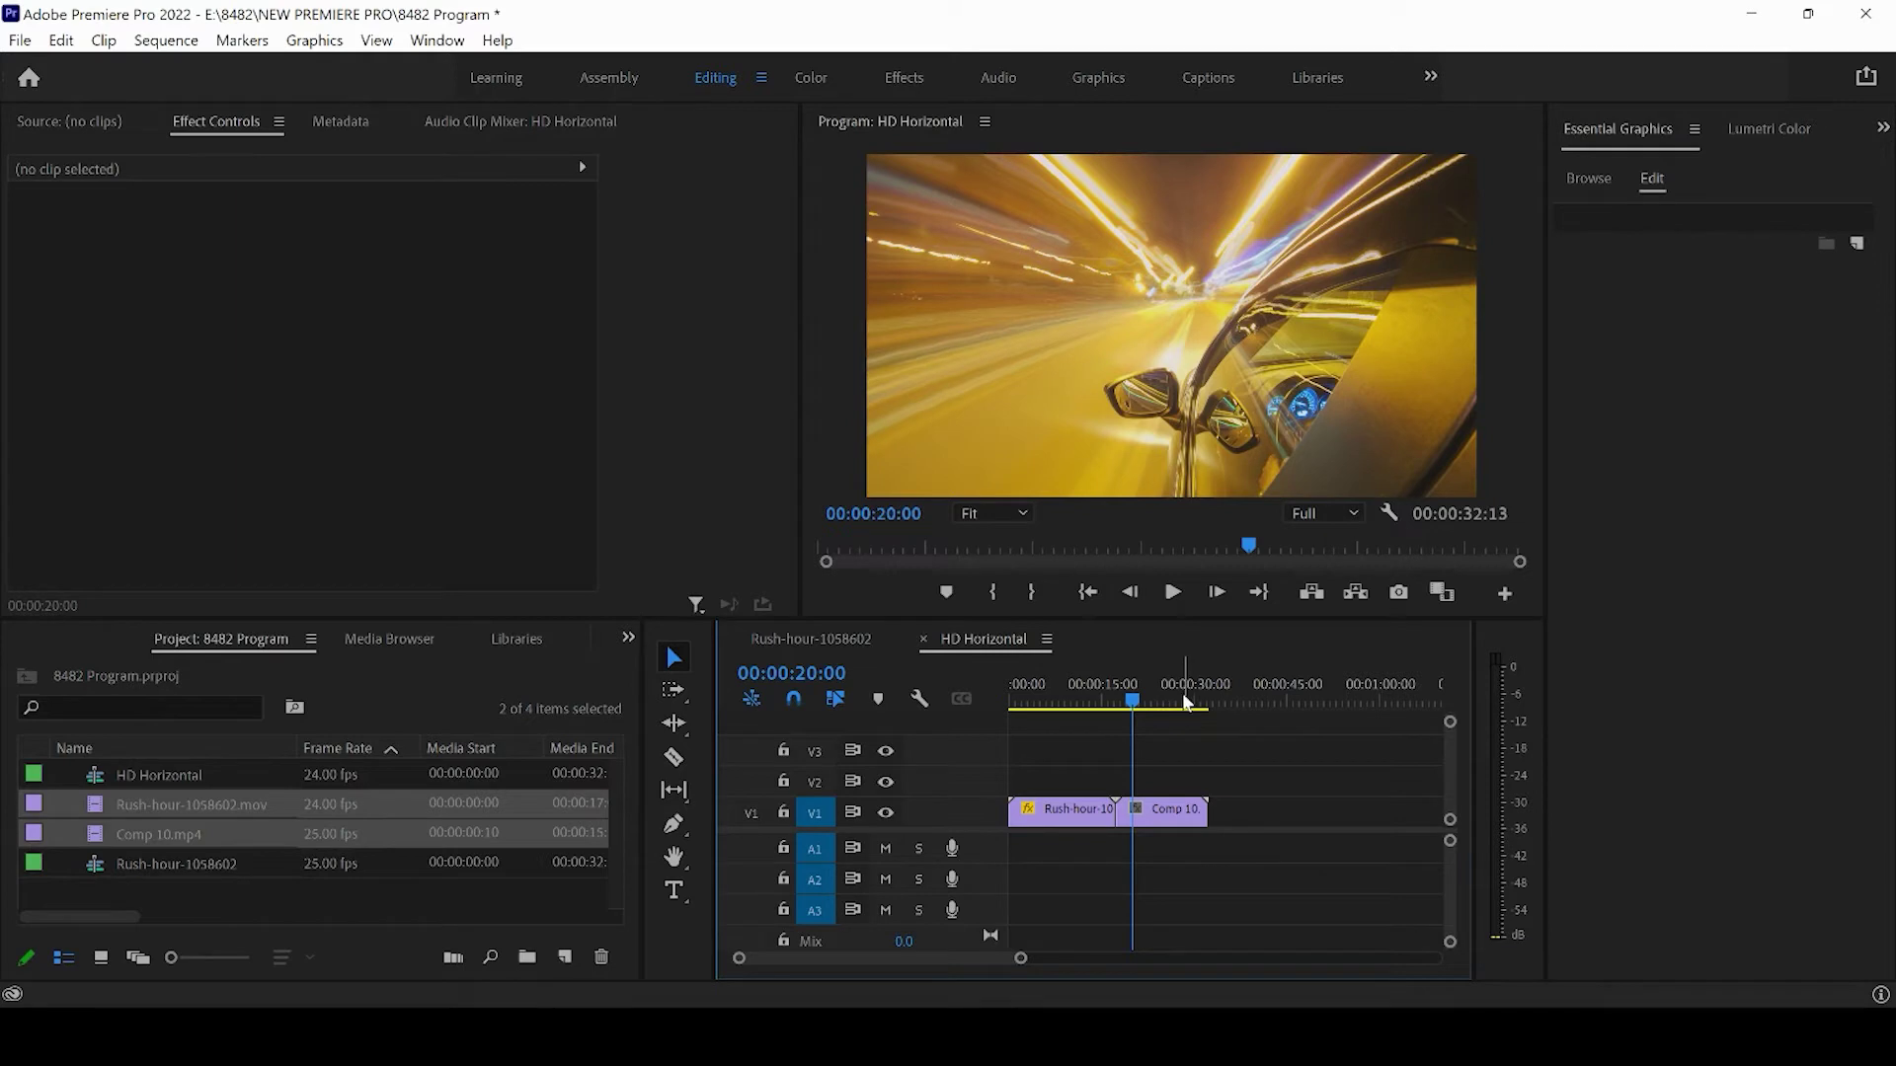
key("x")
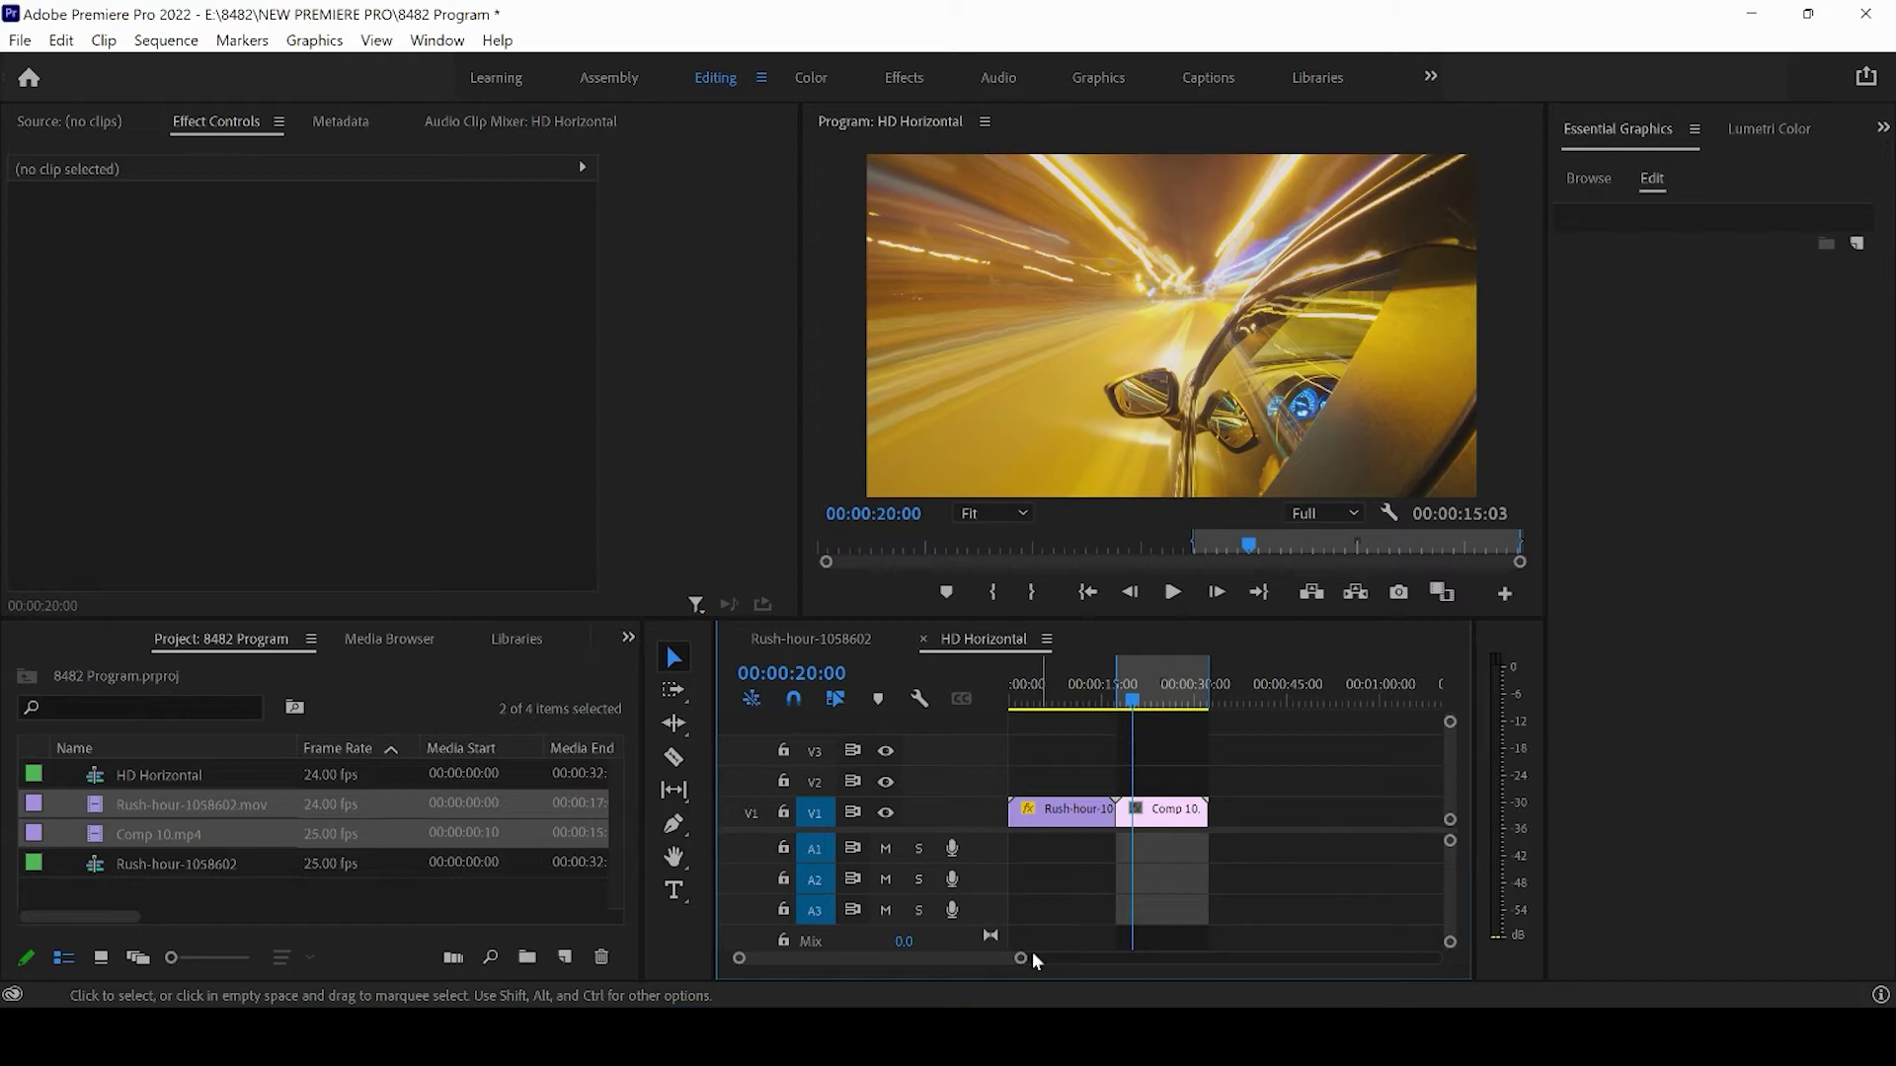
mouse_move(1016, 957)
left_mouse_down()
mouse_move(981, 960)
mouse_move(1018, 962)
left_mouse_up()
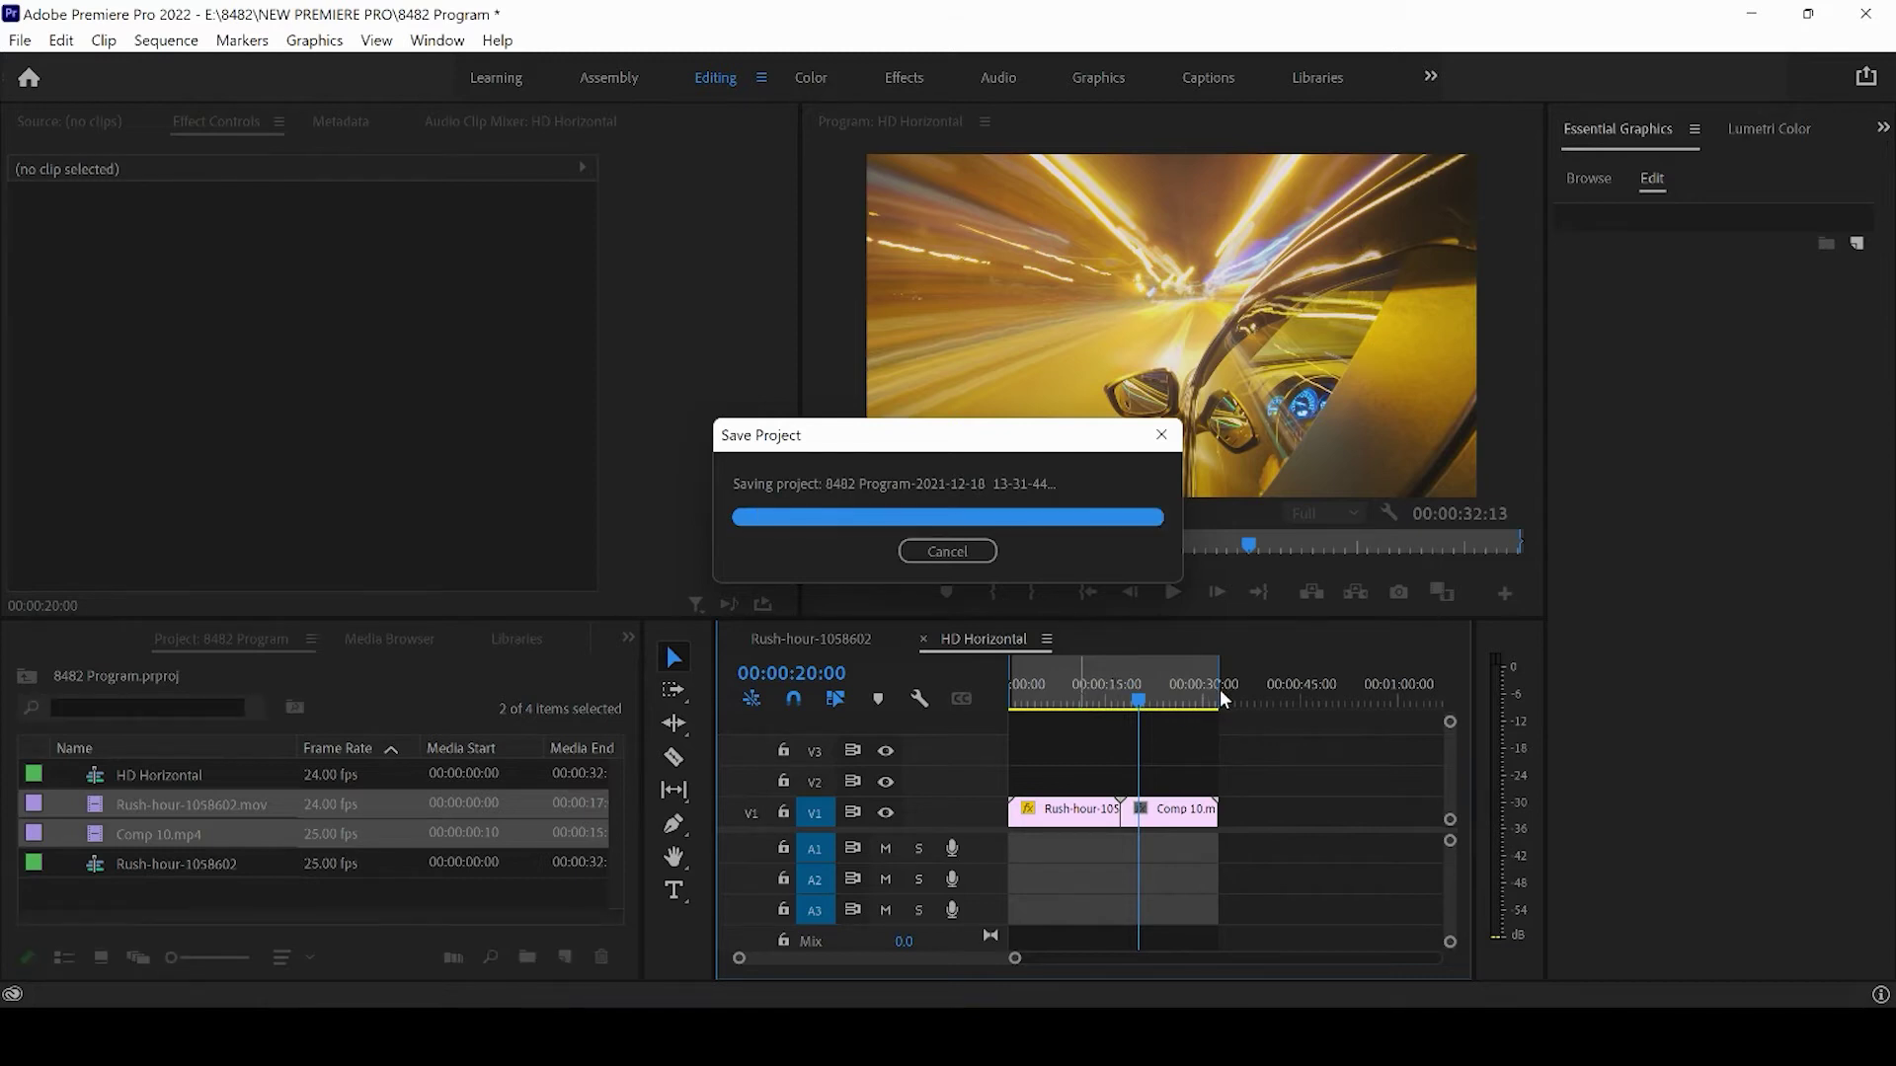
left_click_drag(1308, 695, 1178, 703)
left_click_drag(1331, 689, 1209, 692)
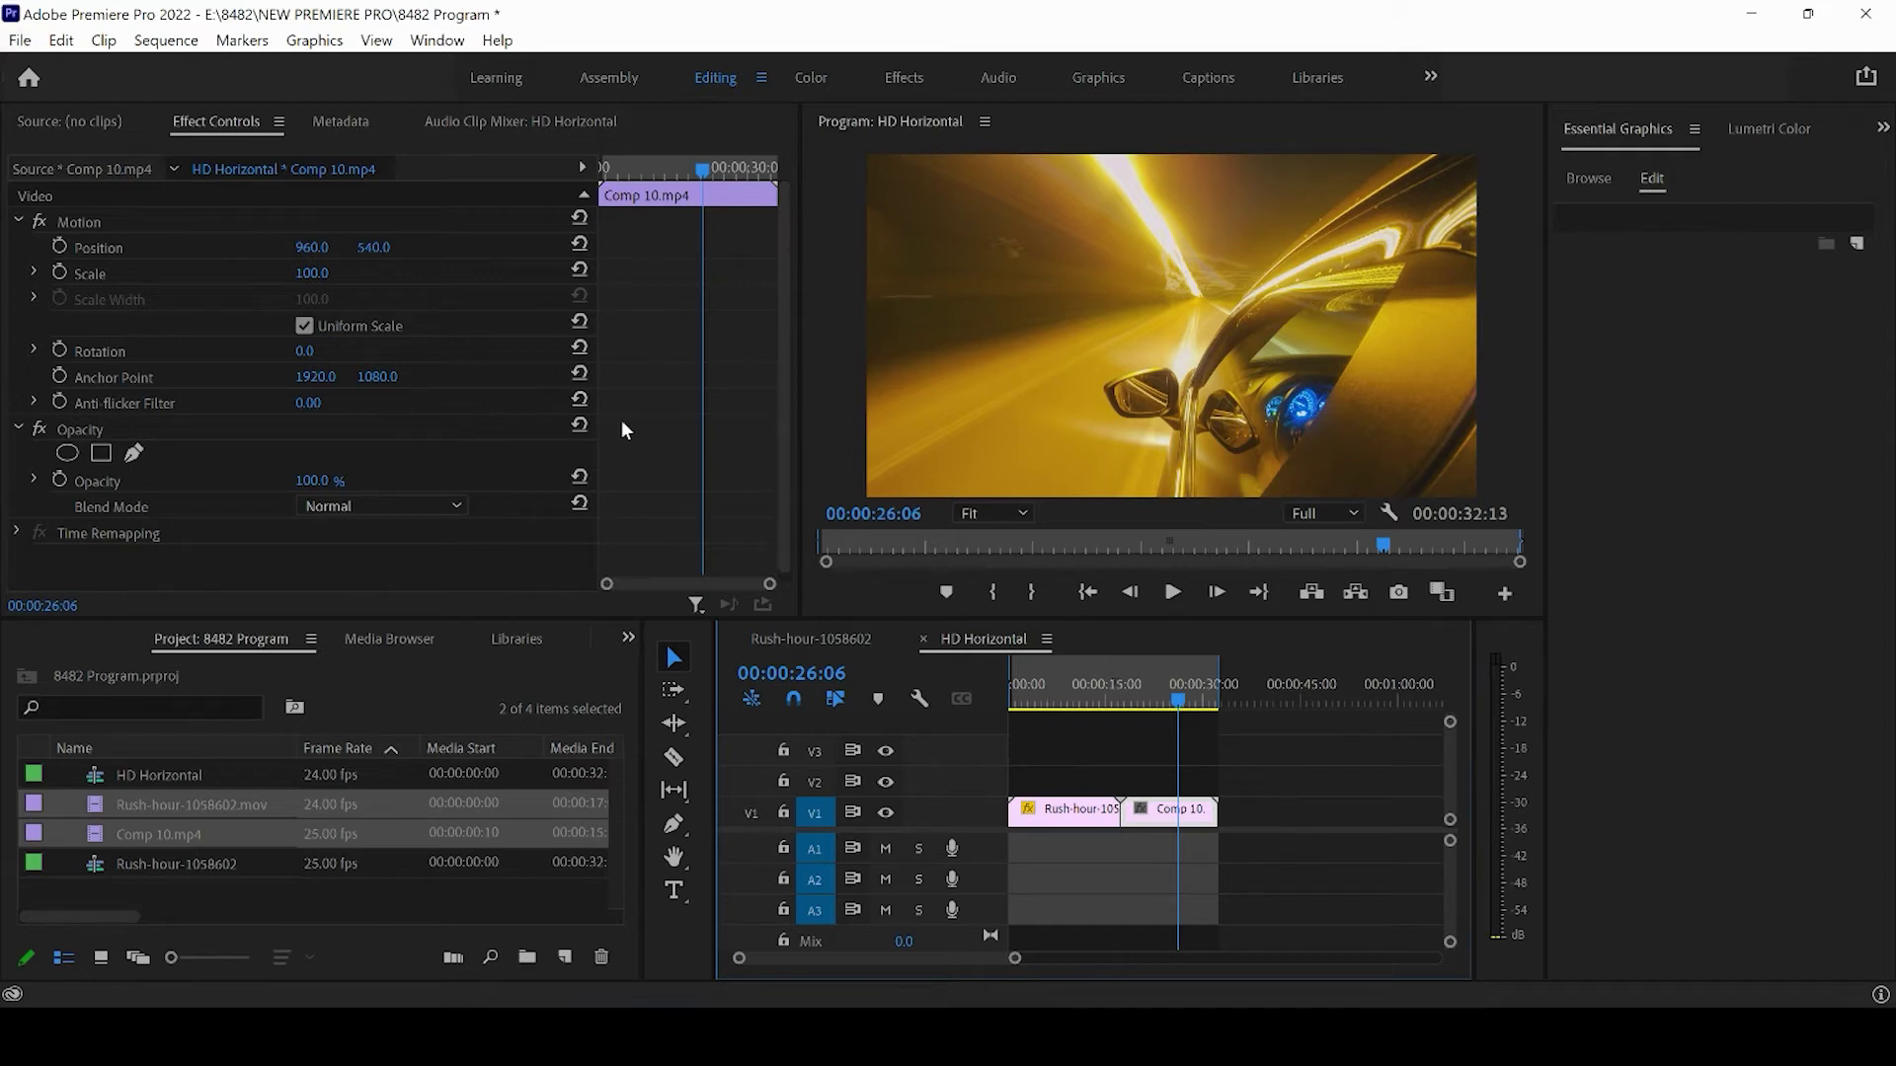
Export the sequence as H.264 to HD Horizontal.mp4 at 10 Mbps.
key("ctrl+m")
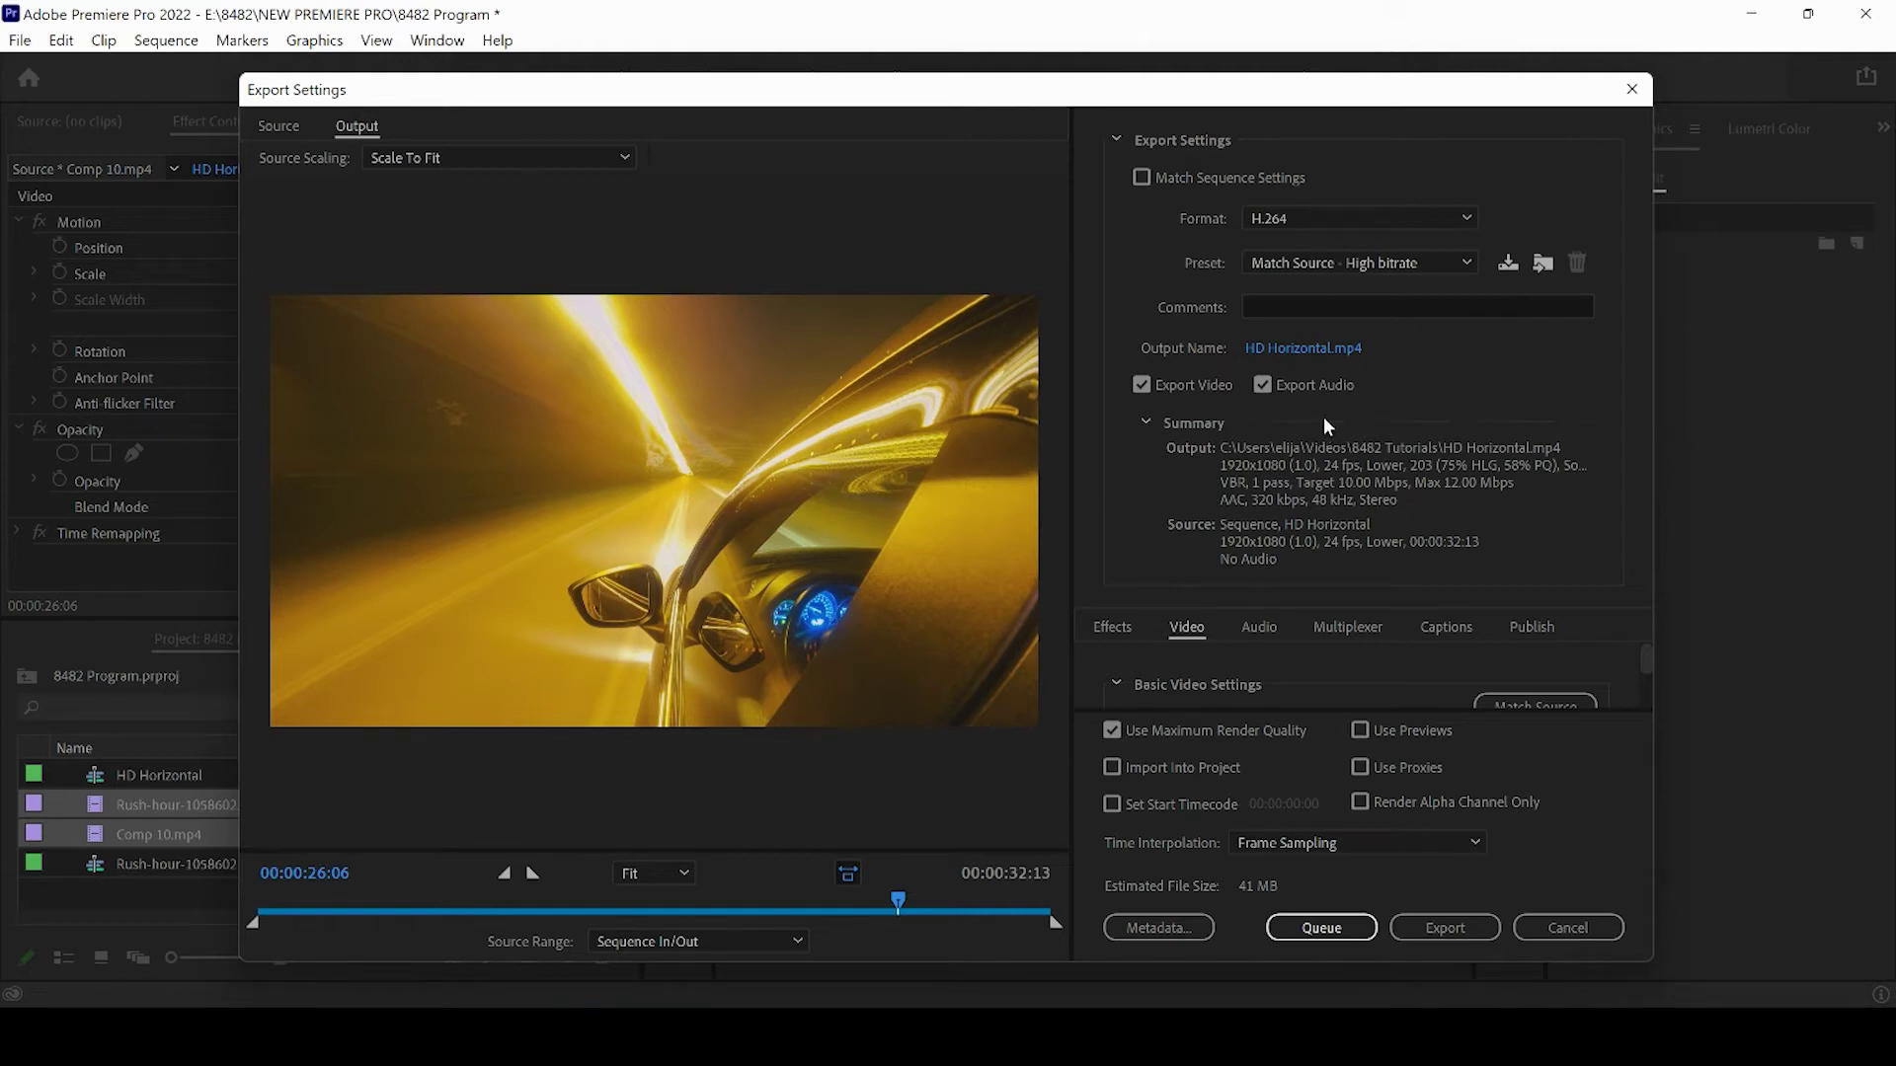
left_click(1293, 350)
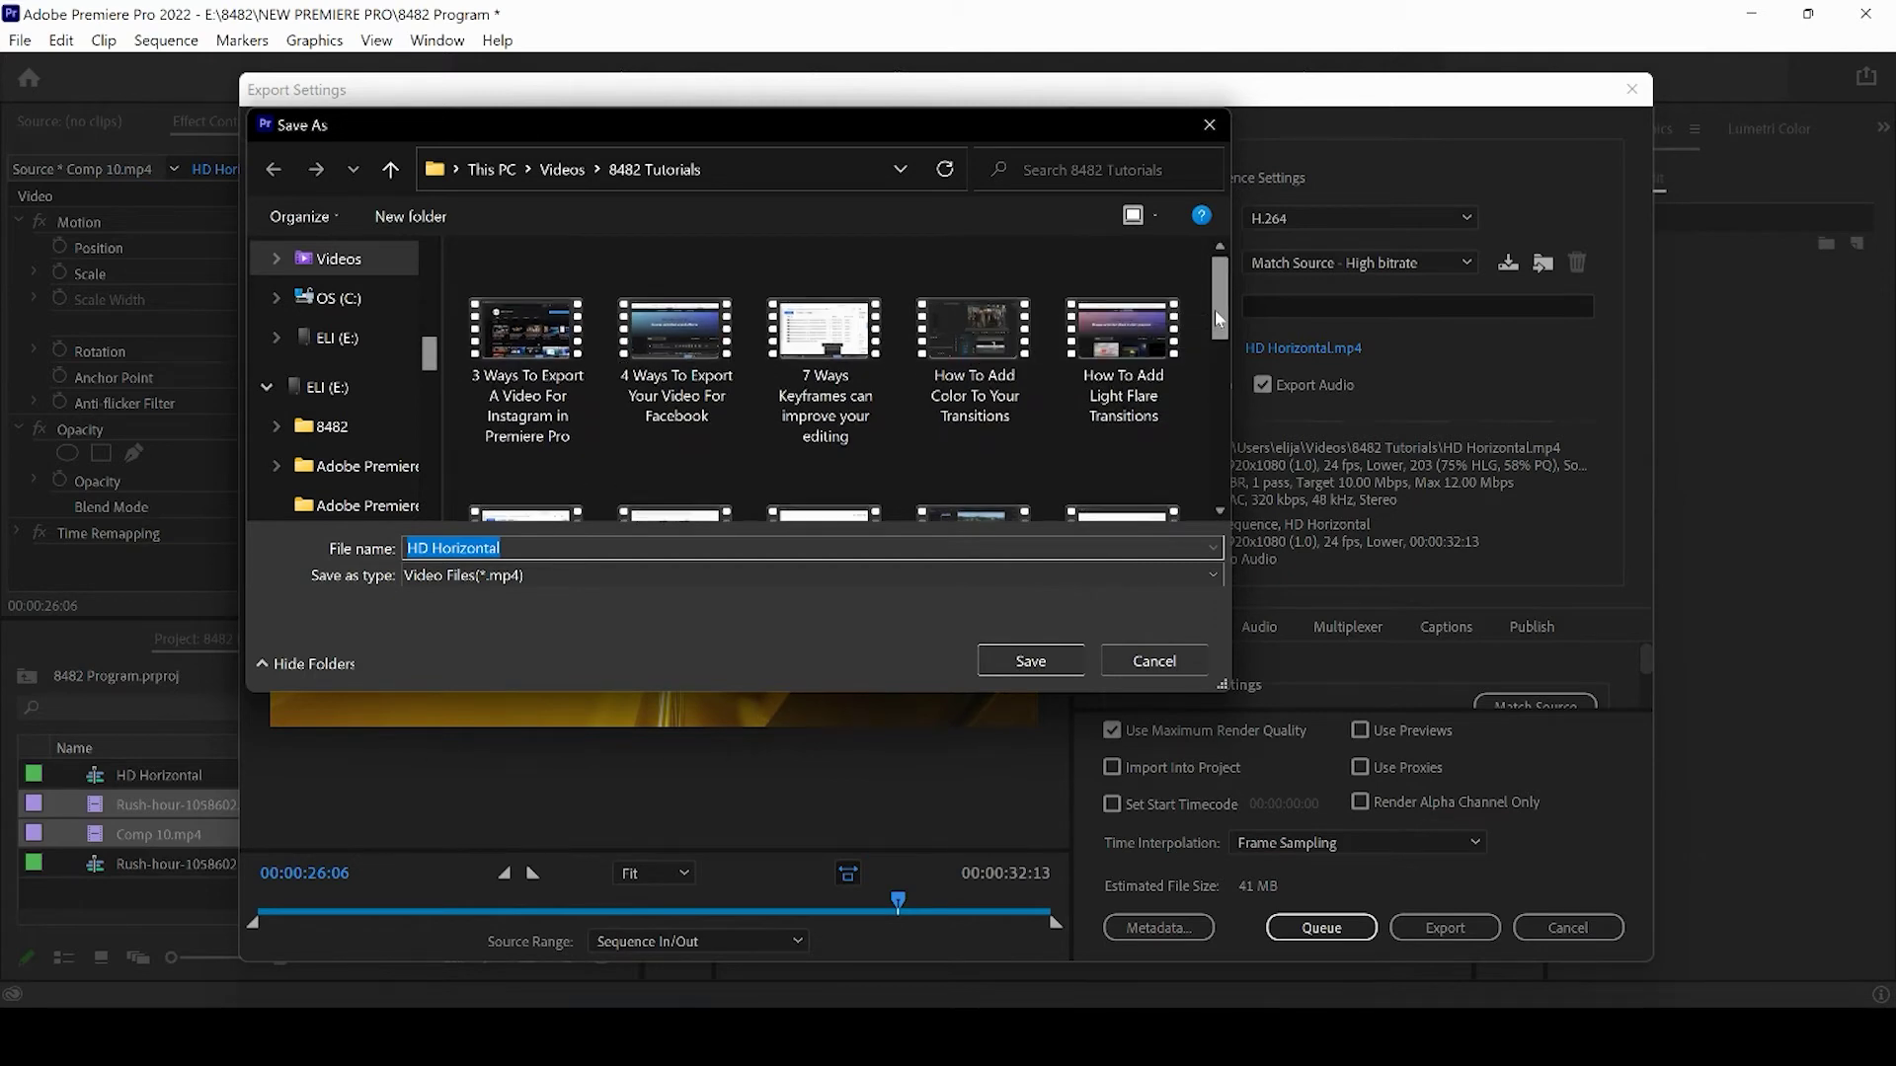
left_click(1145, 658)
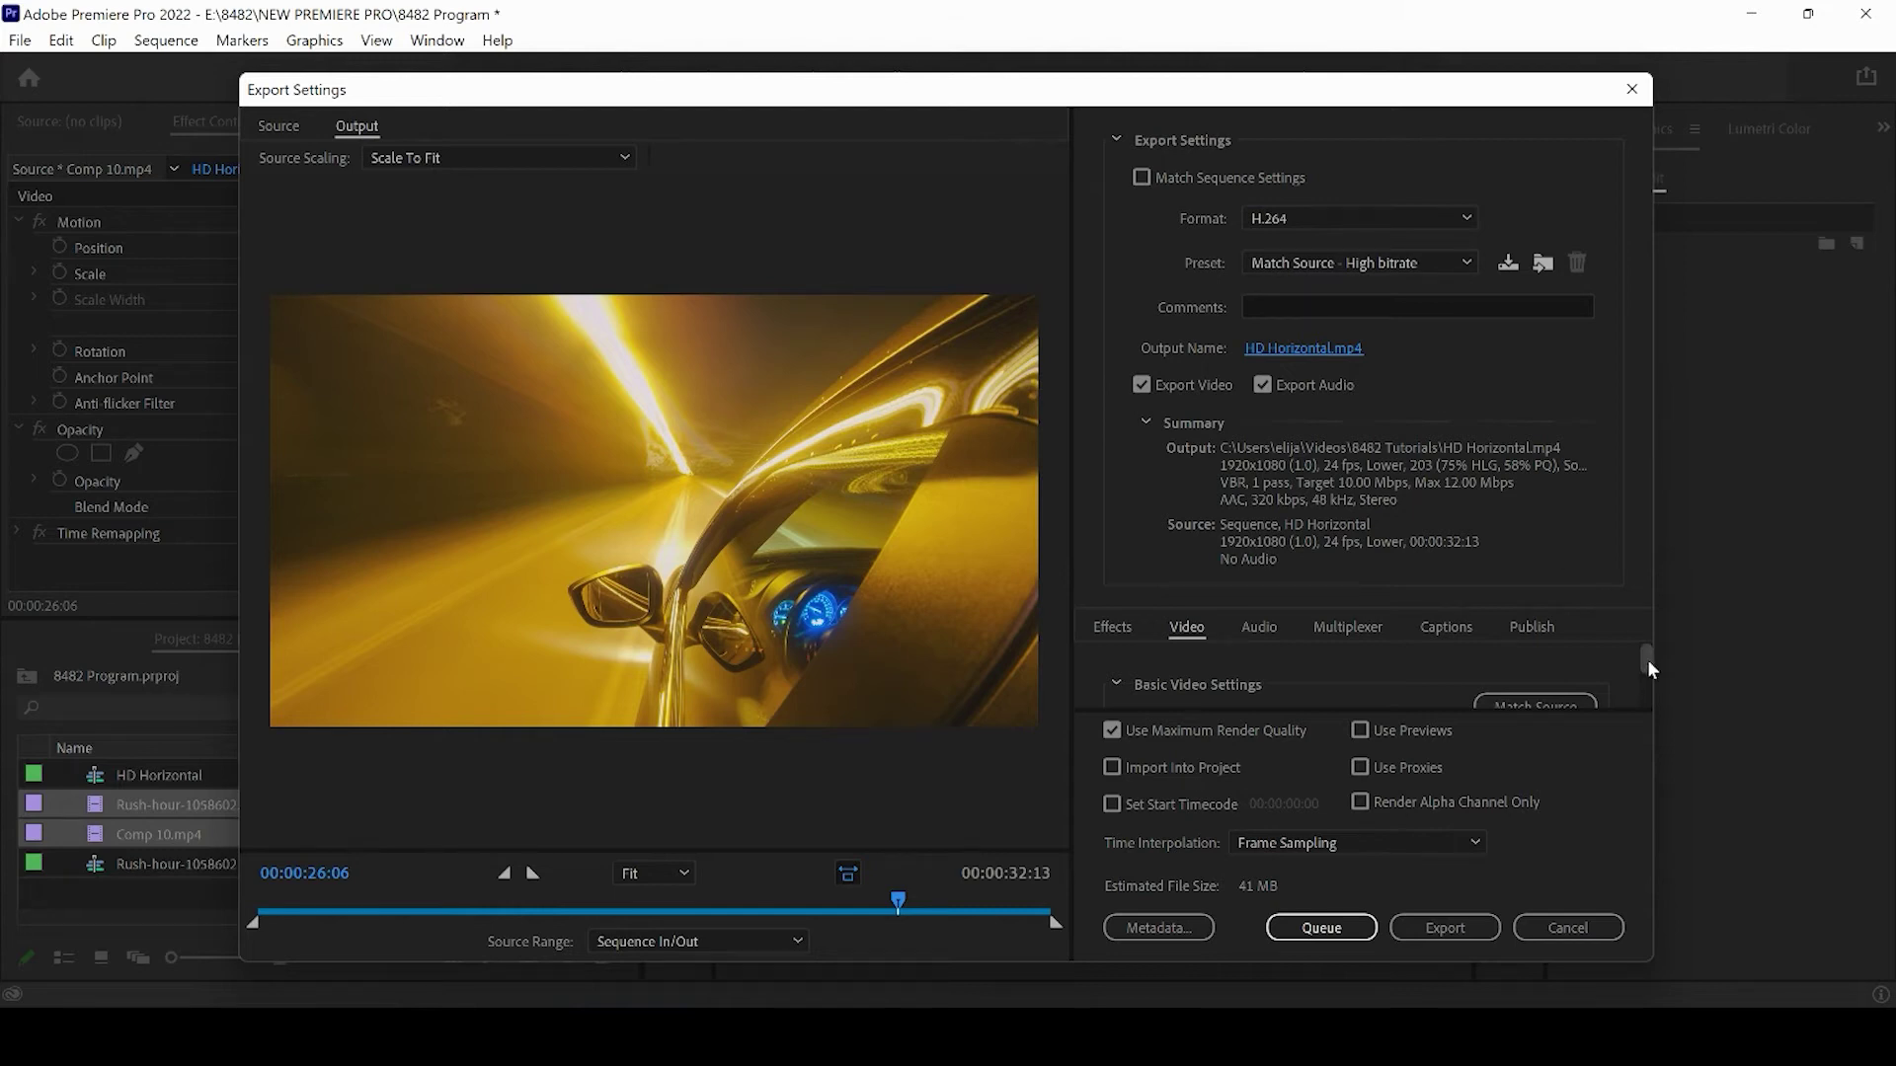
left_click_drag(1647, 659, 1647, 686)
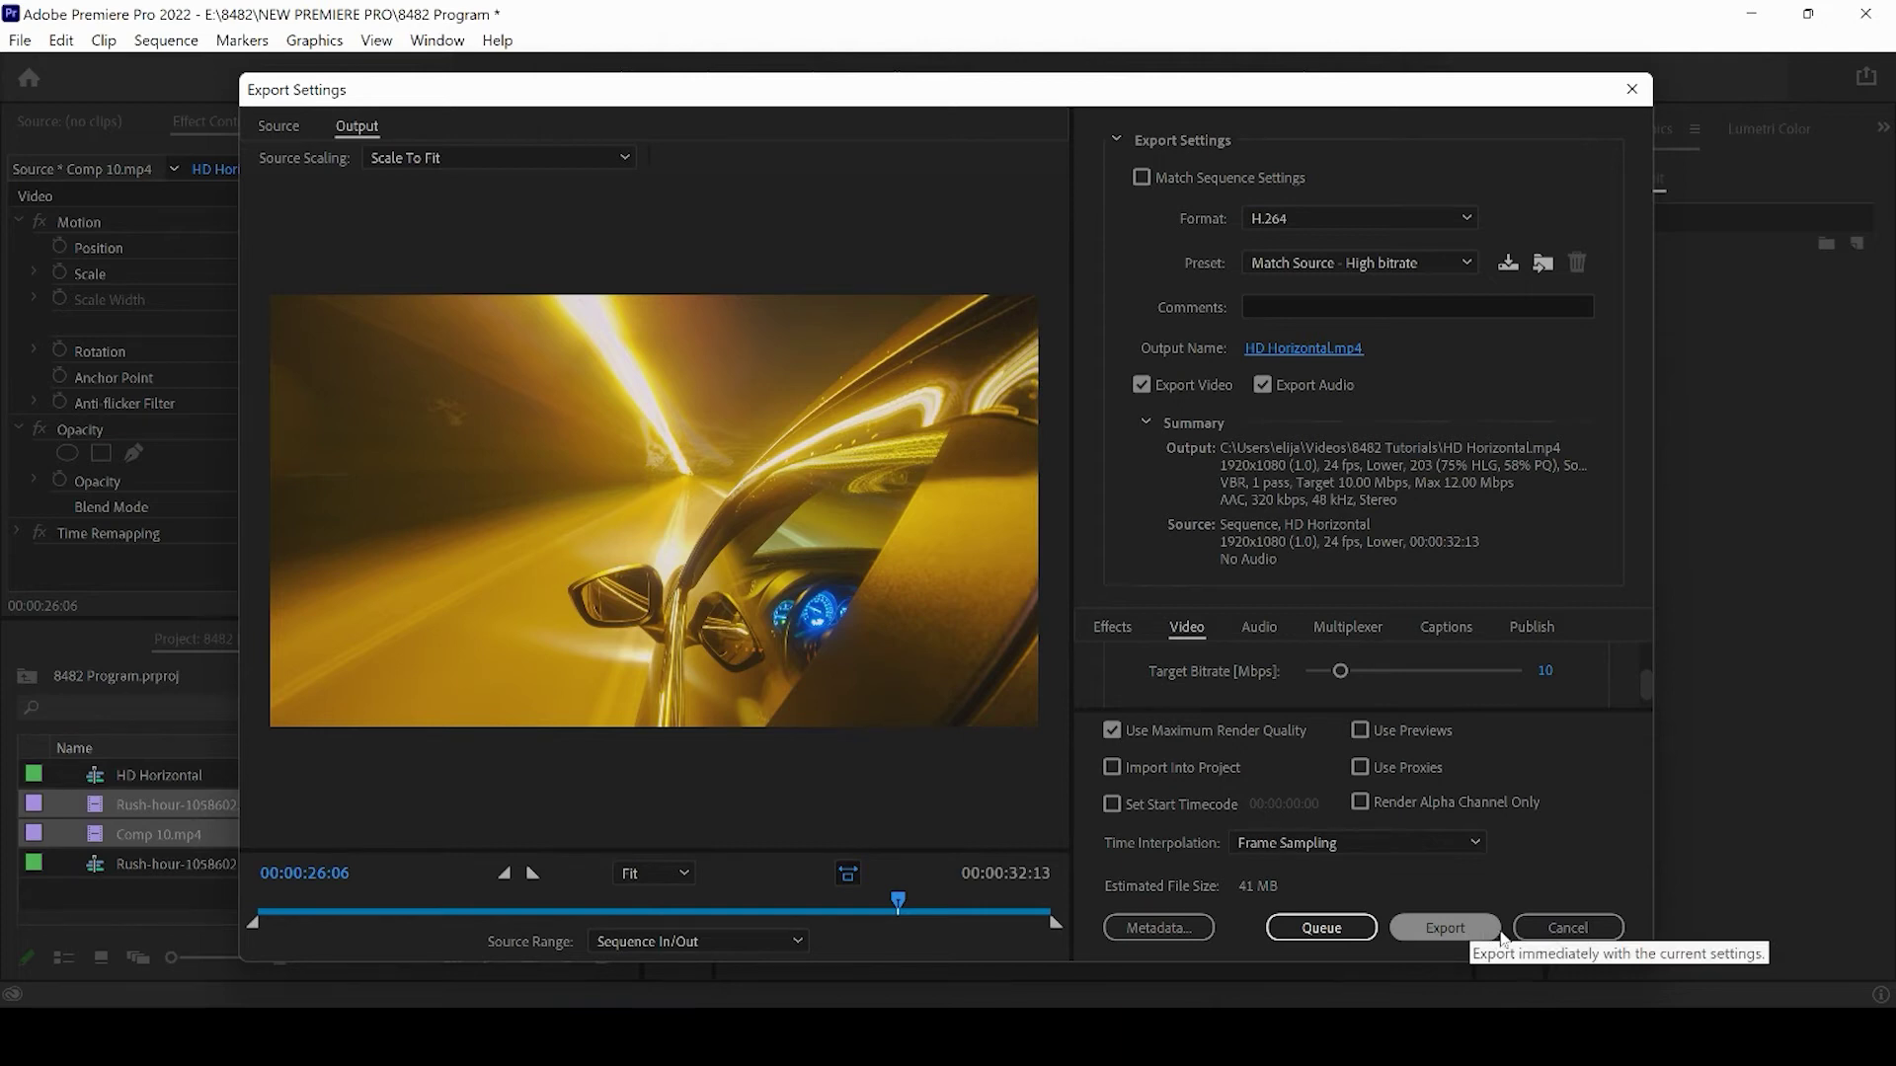
left_click(1562, 928)
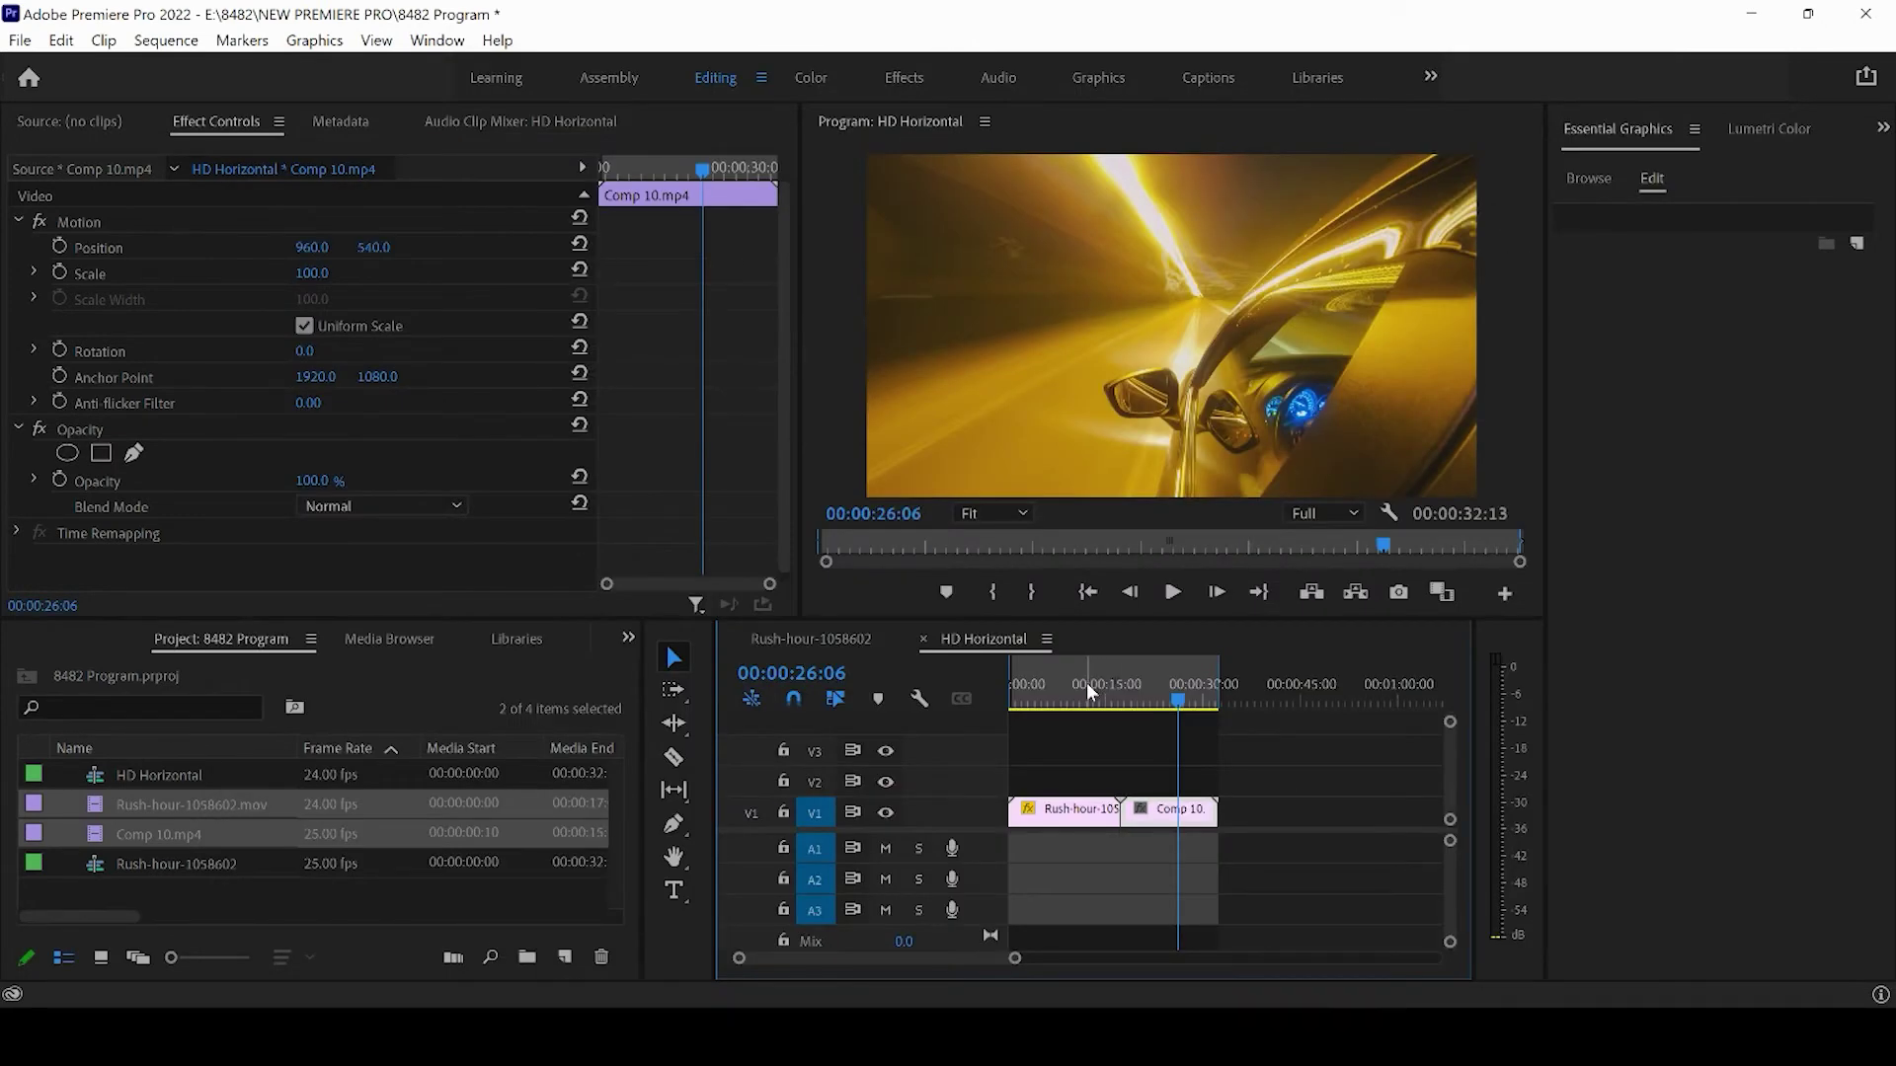
Scrub through the HD Horizontal edit to review the Rush-hour and Comp 10 clips.
mouse_move(1086, 684)
left_mouse_down()
mouse_move(1165, 702)
mouse_move(1105, 703)
left_mouse_up()
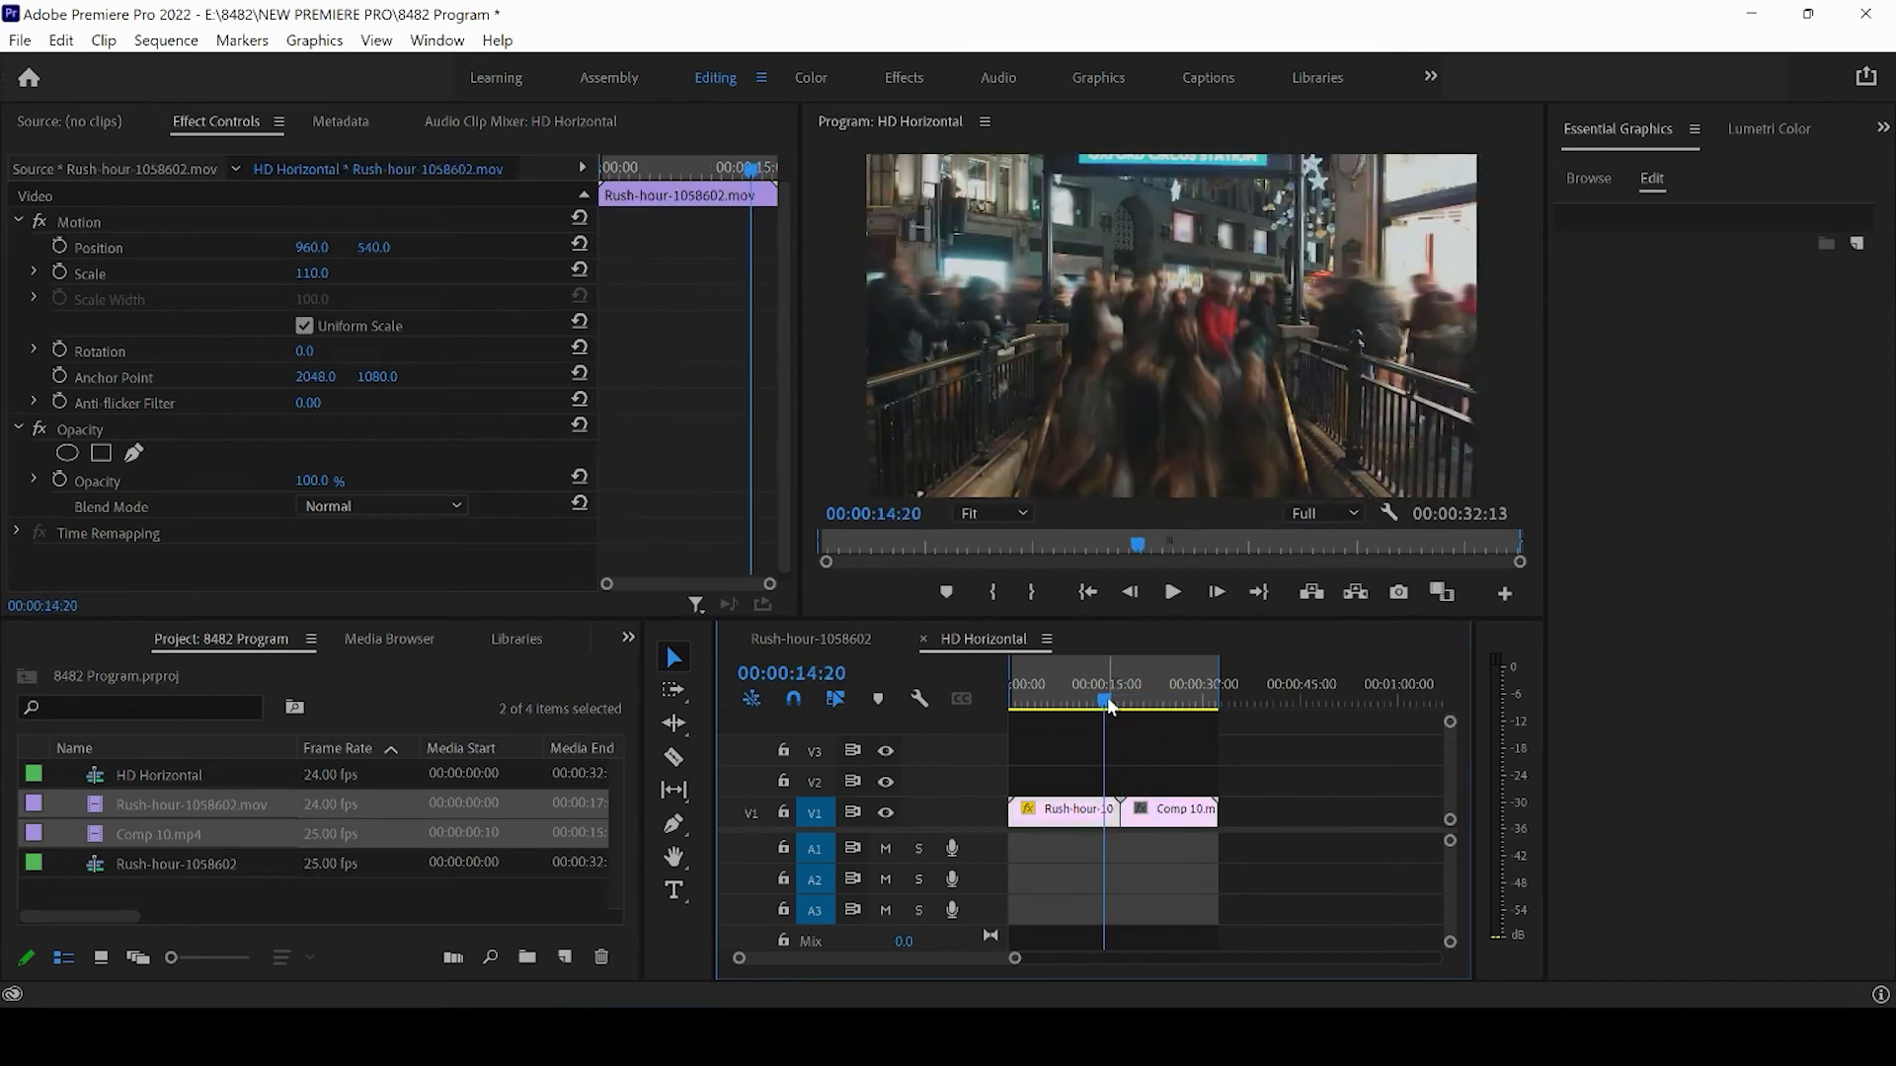
left_click(1149, 736)
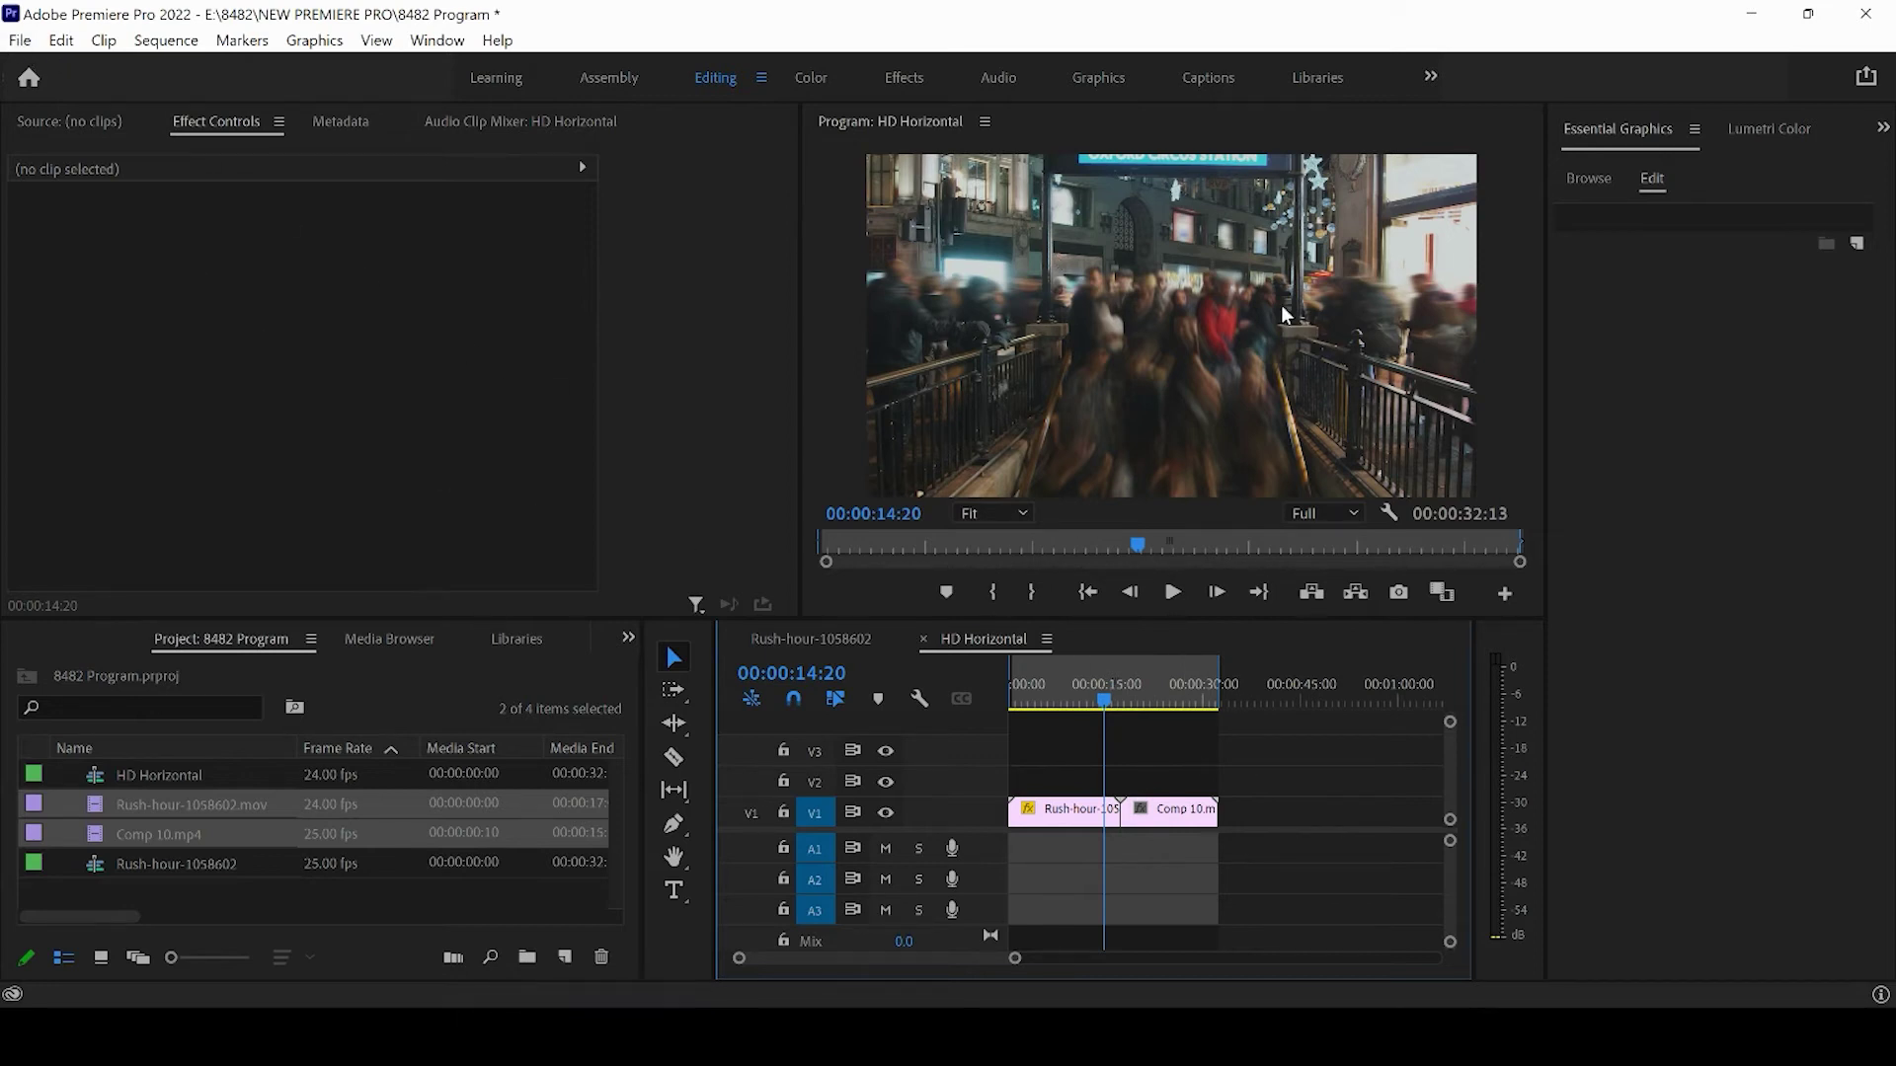
left_click_drag(1104, 705, 1156, 715)
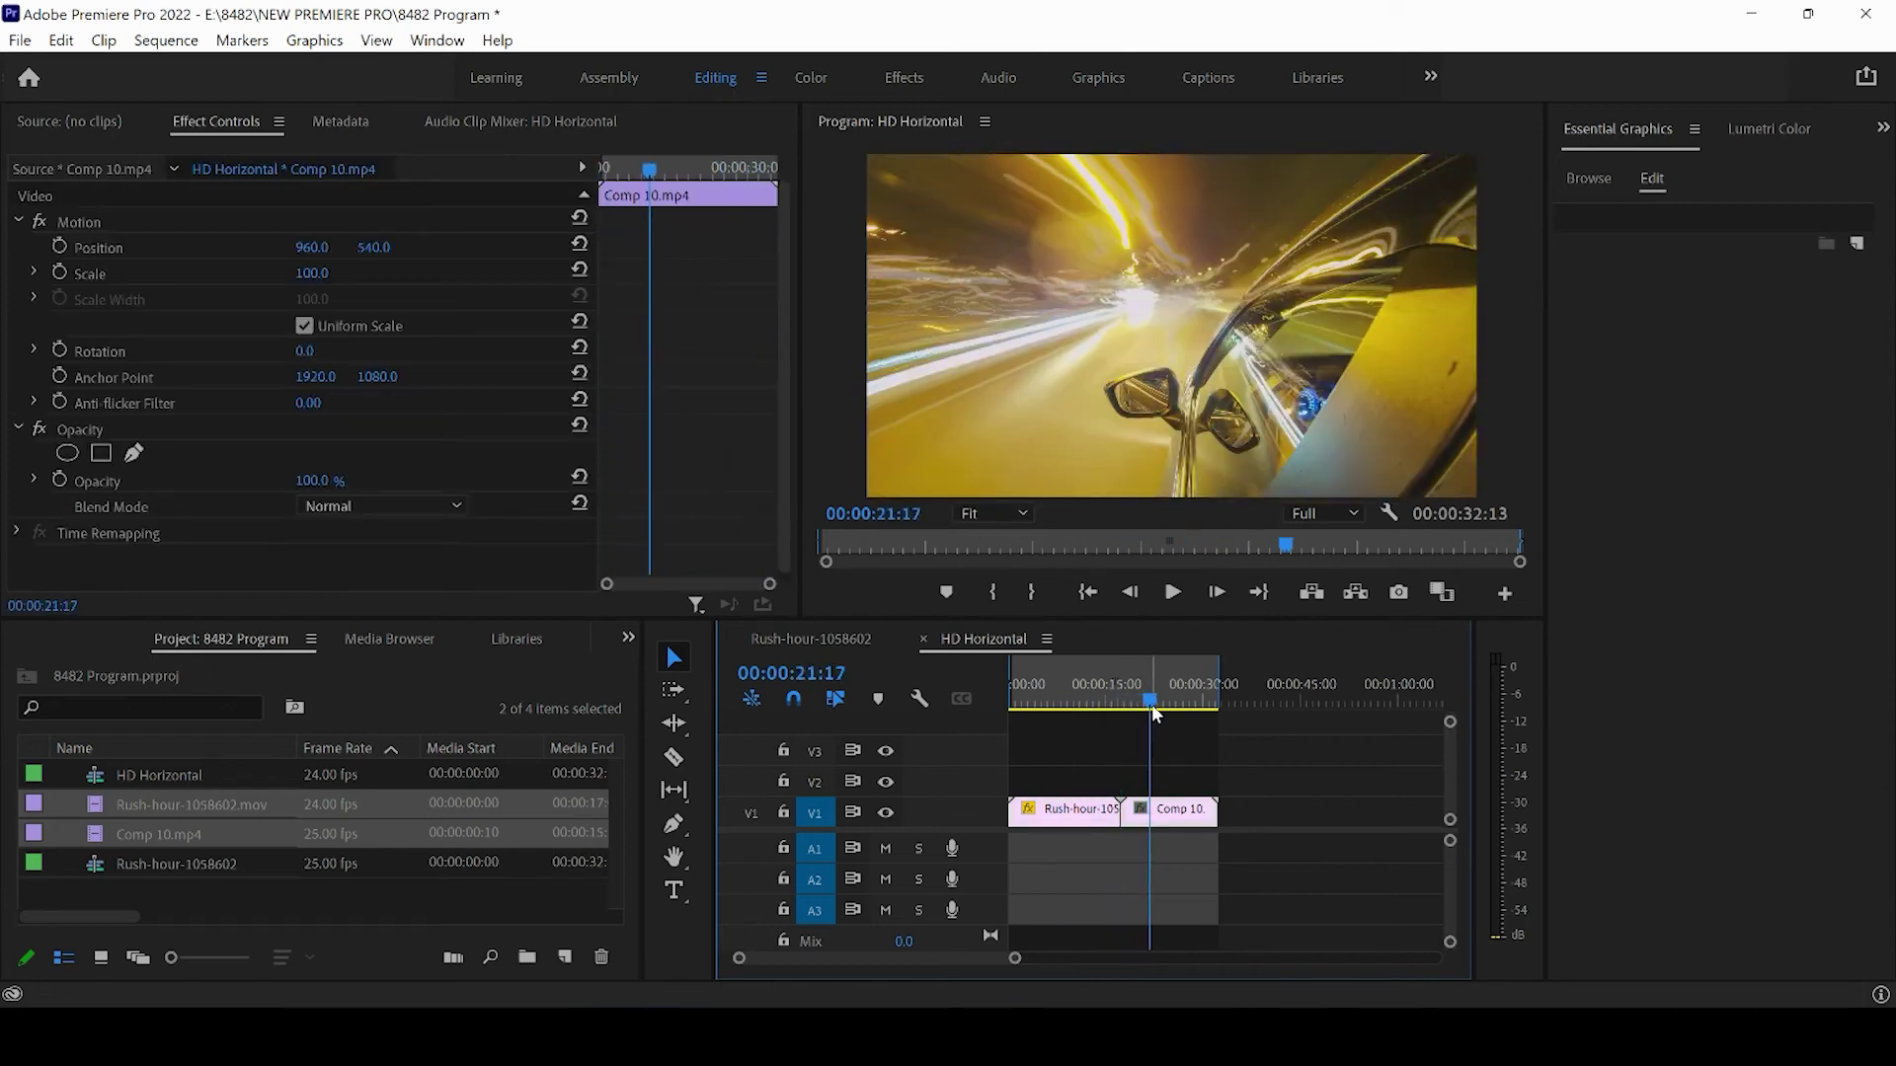
Start another new sequence for the vertical 1080x1920 version.
left_click(18, 40)
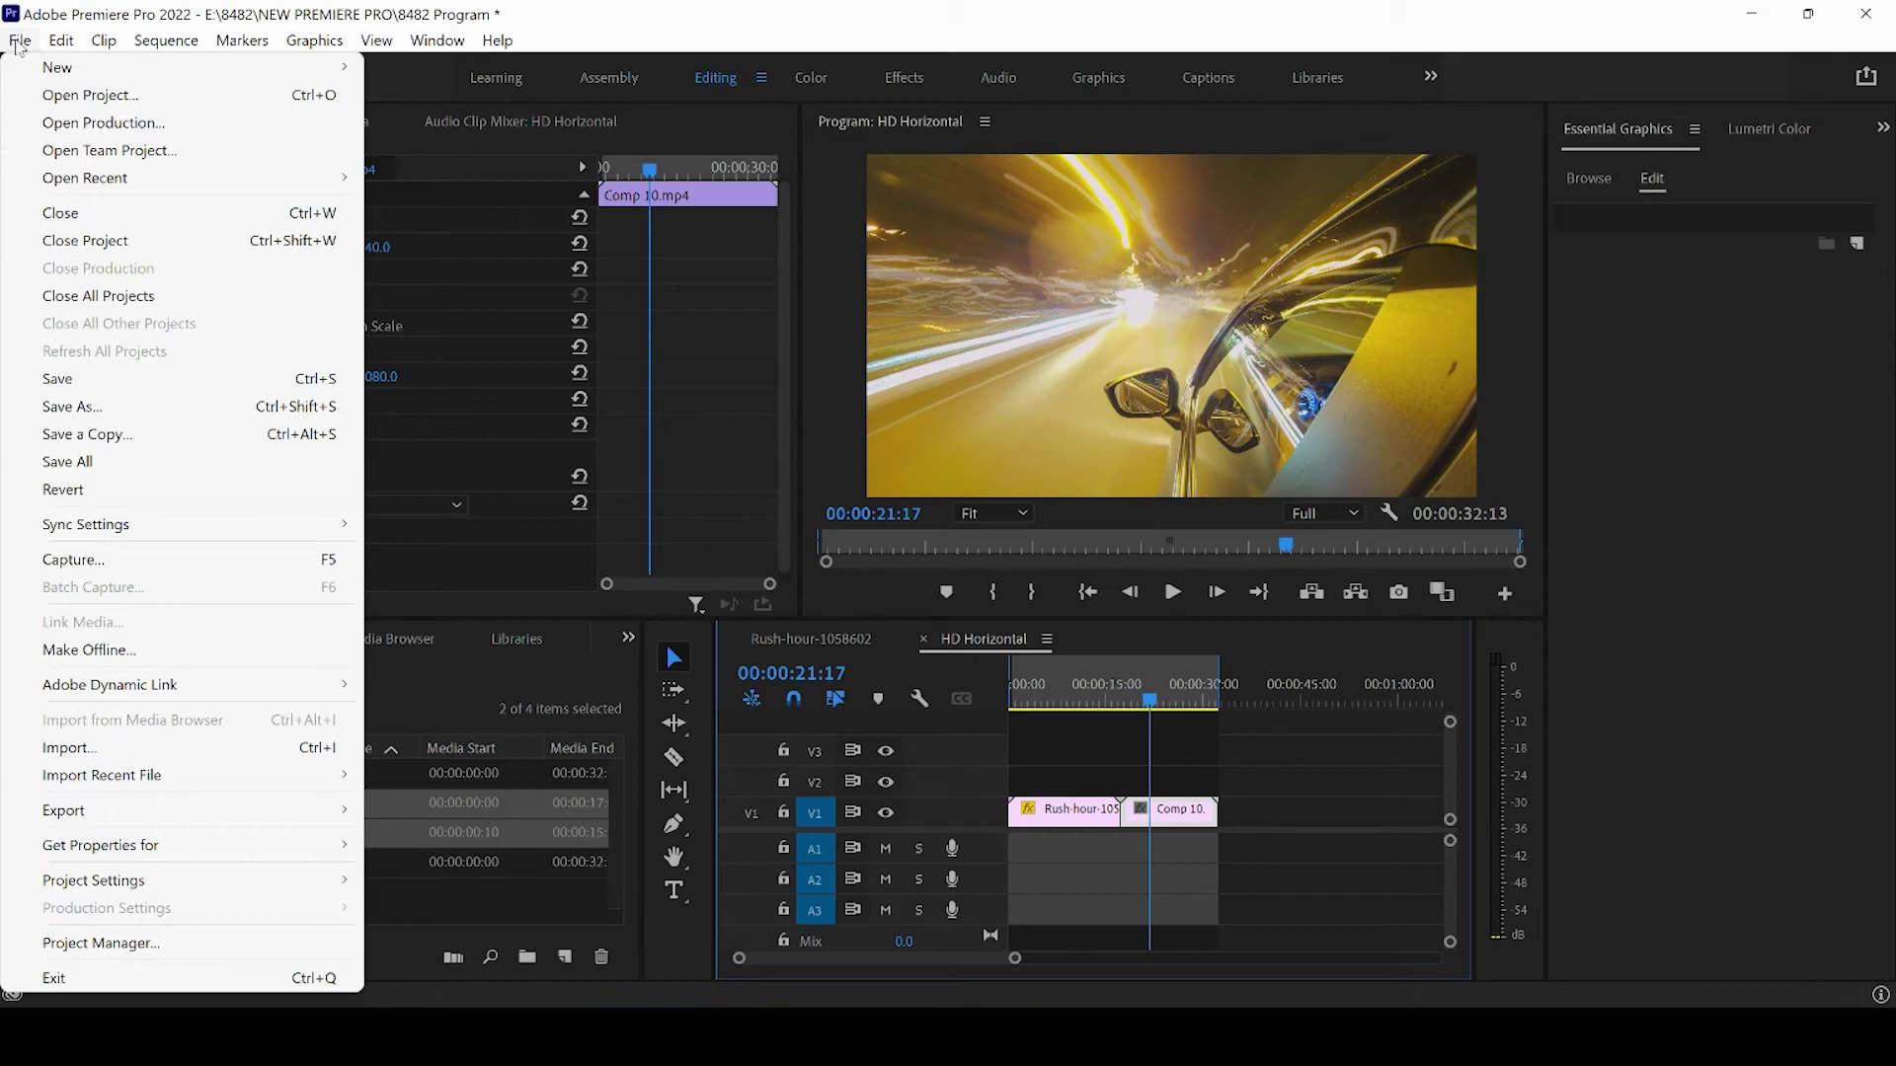
mouse_move(45, 77)
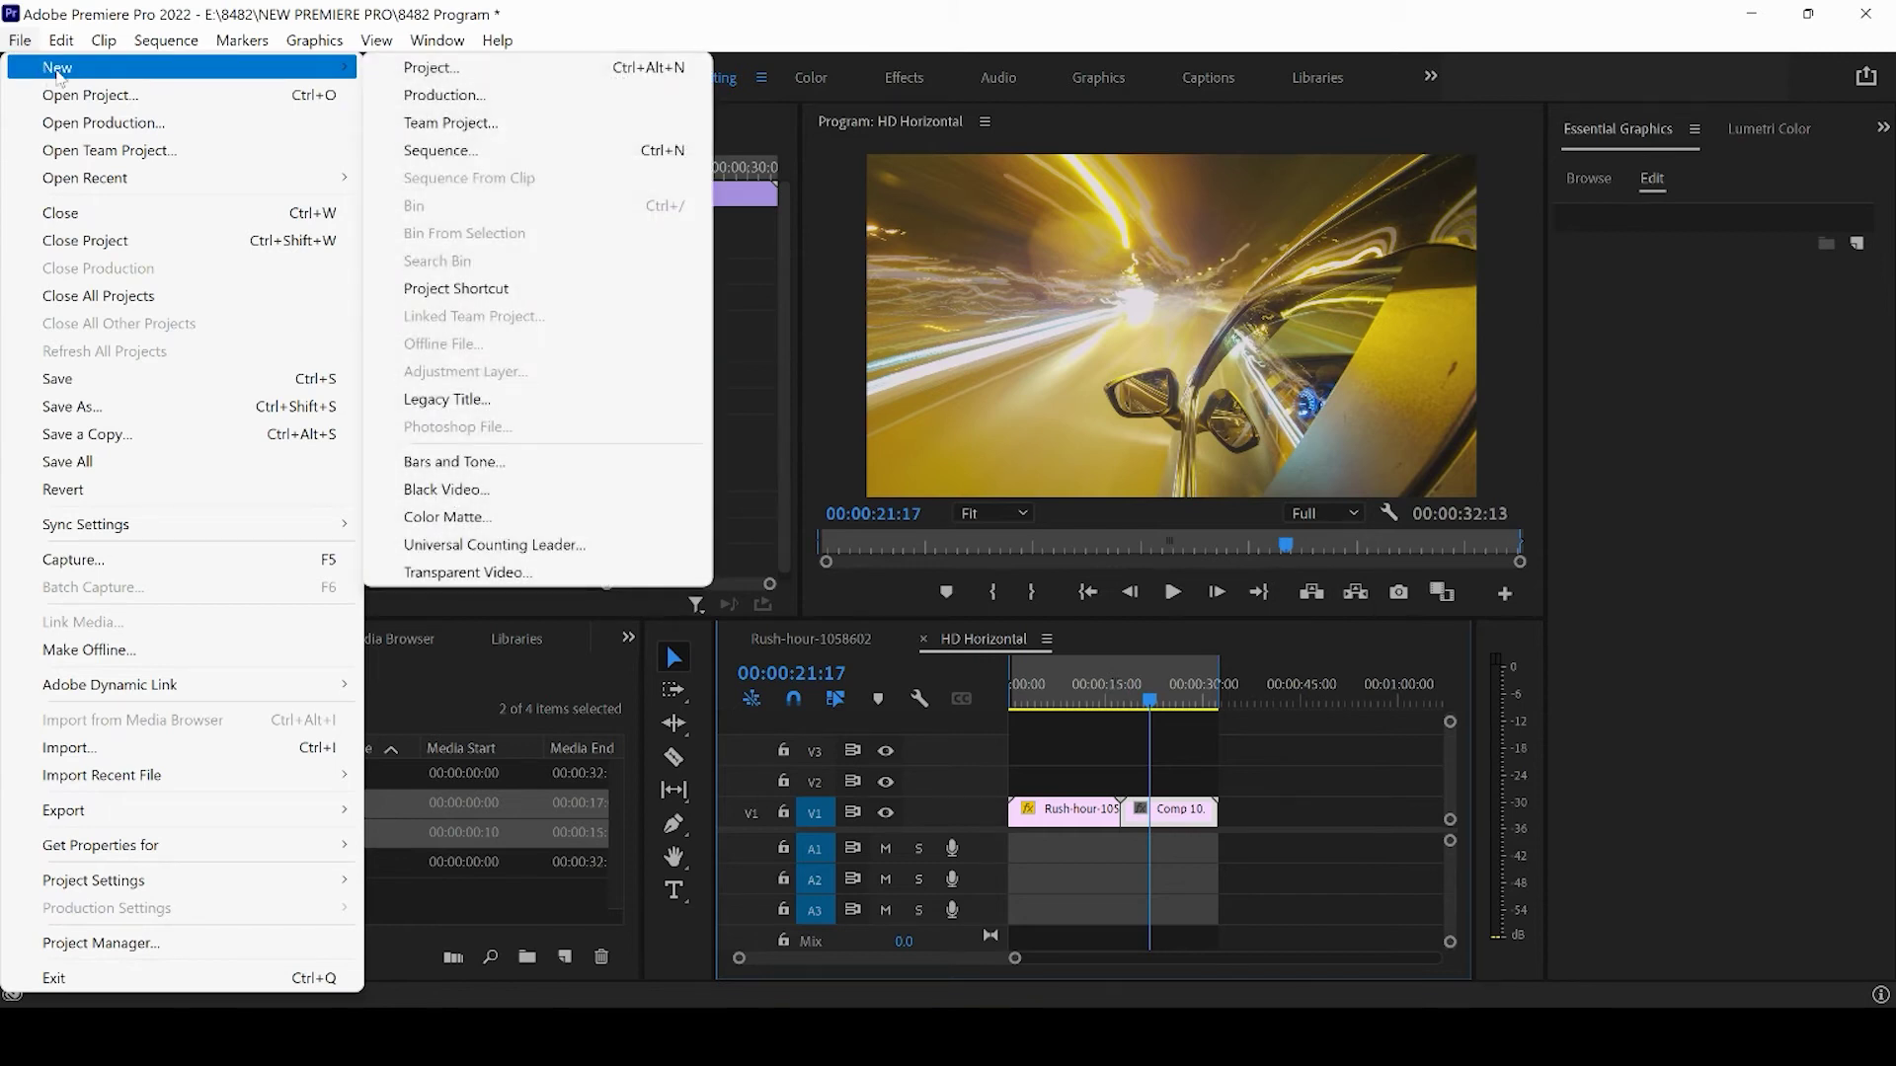
left_click(441, 151)
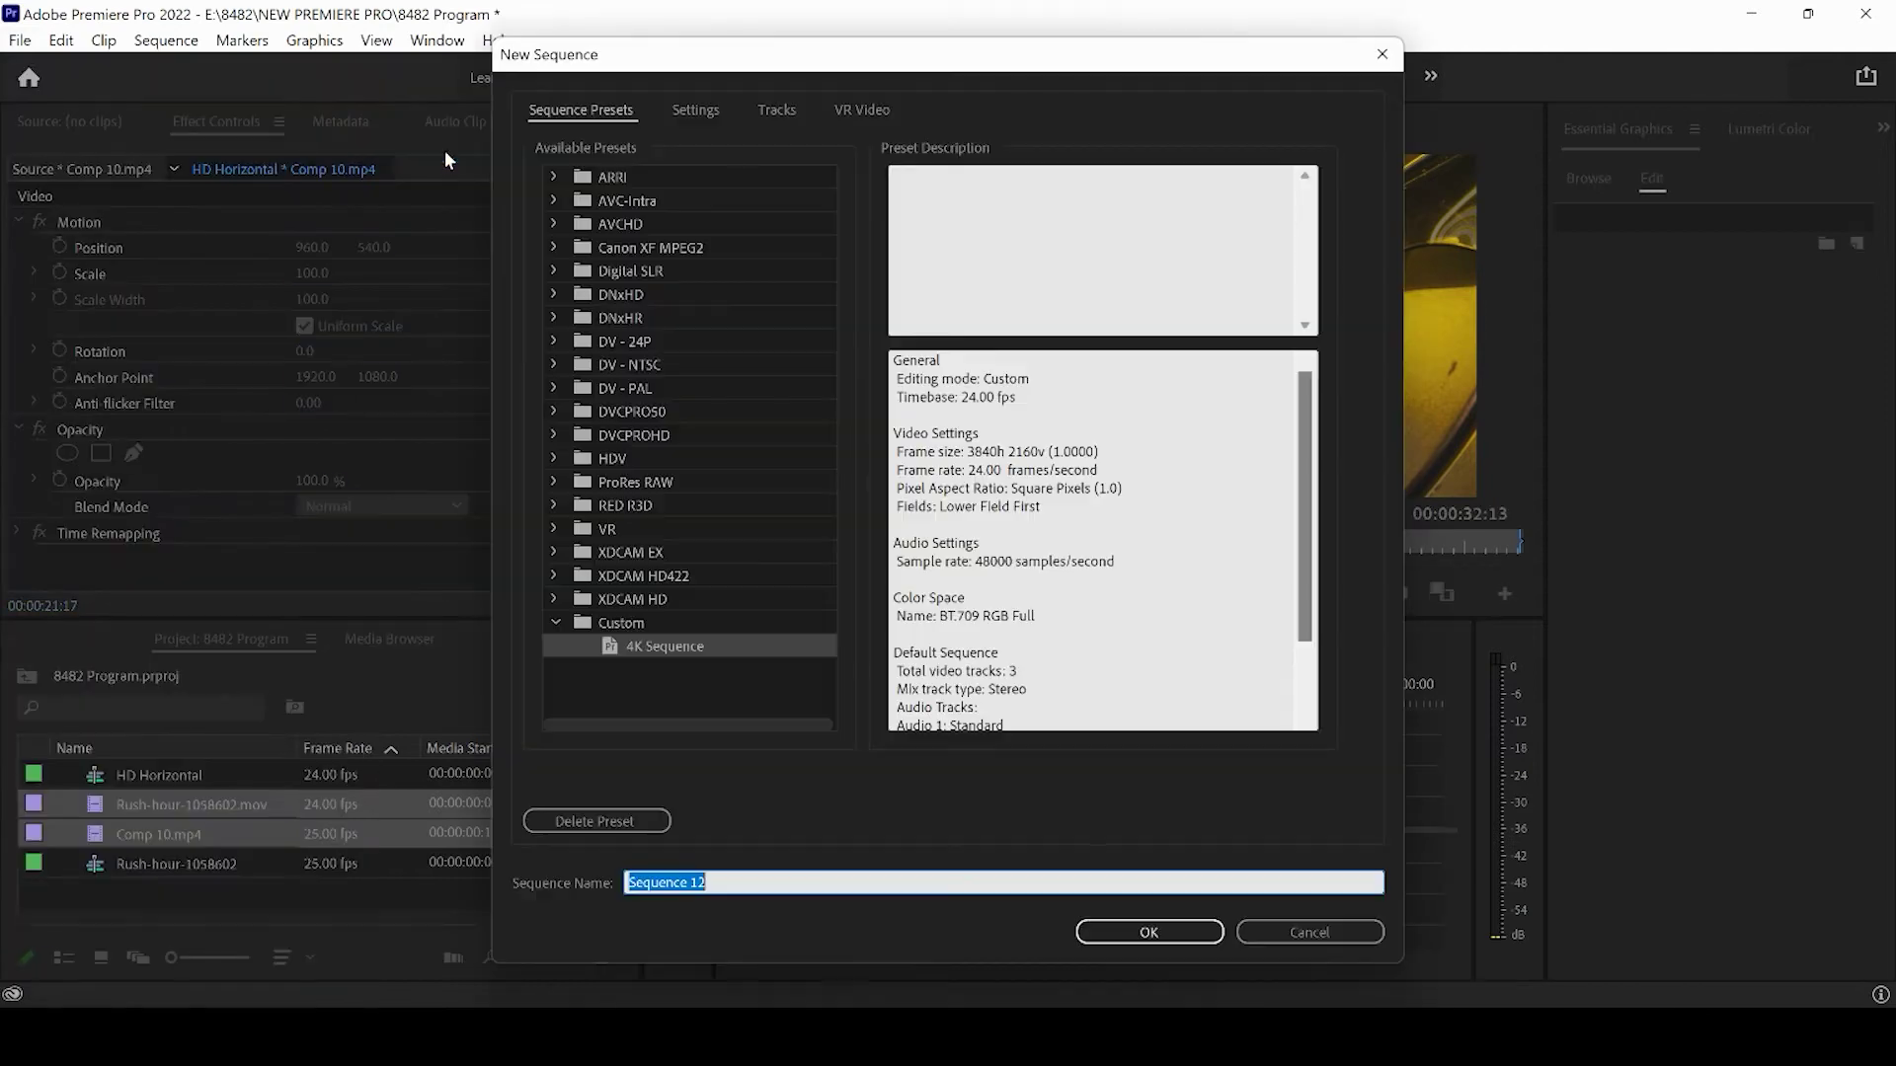
type("1080x1920")
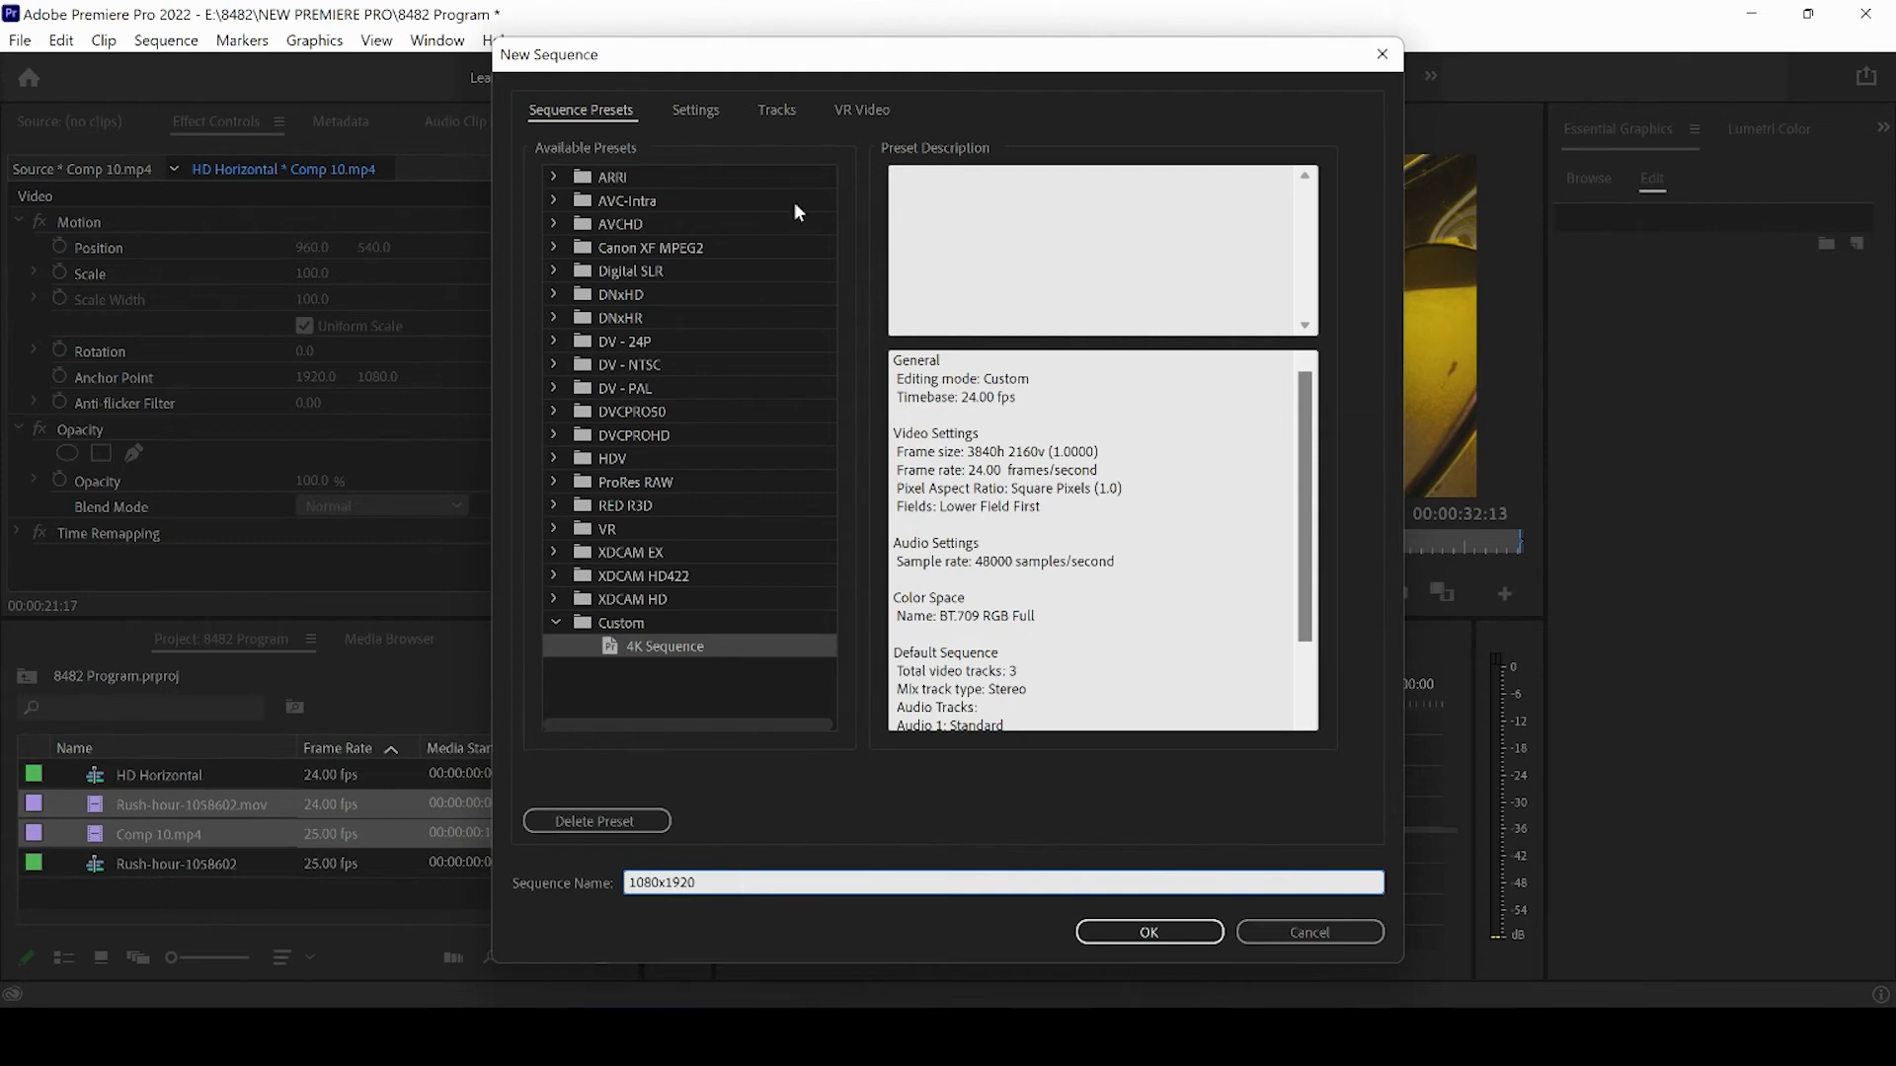
Enter 1080 as the frame width and 1920 as the frame height.
left_click(695, 111)
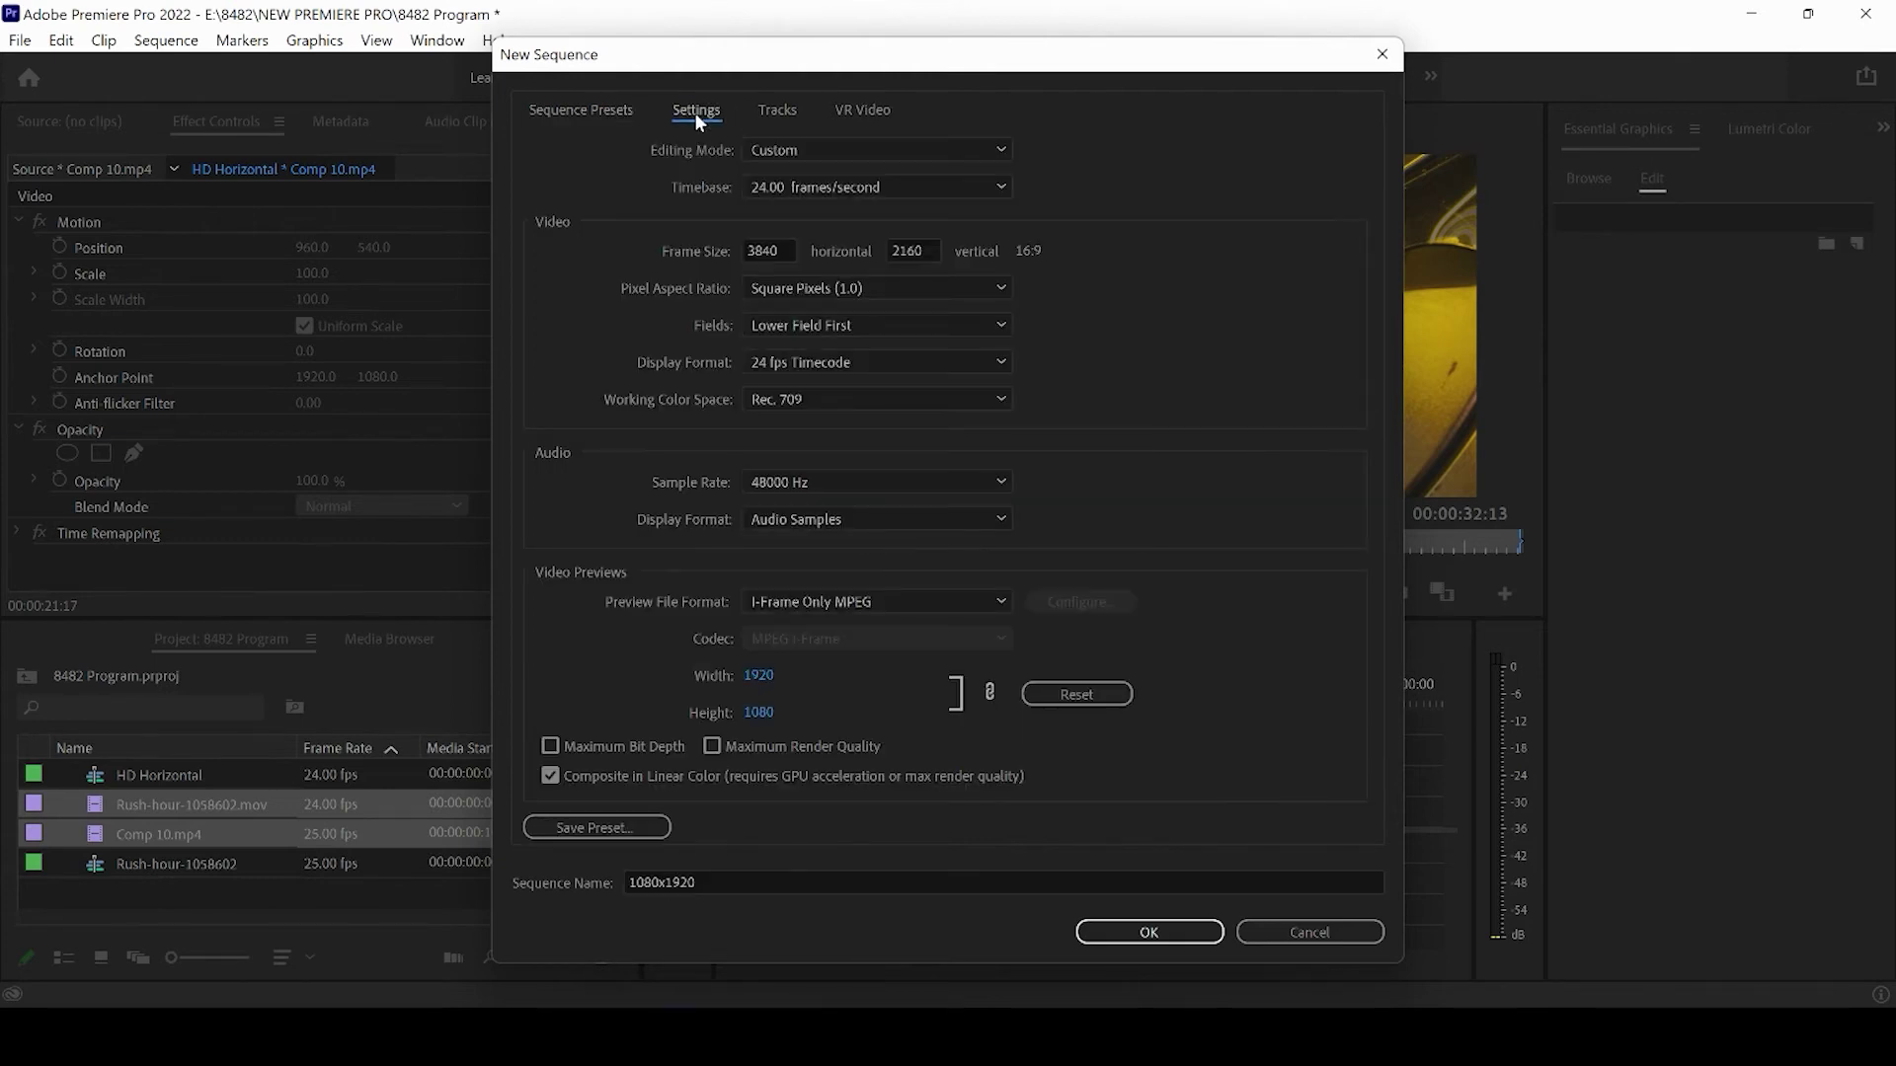
left_click(788, 256)
type("1080")
left_click(929, 250)
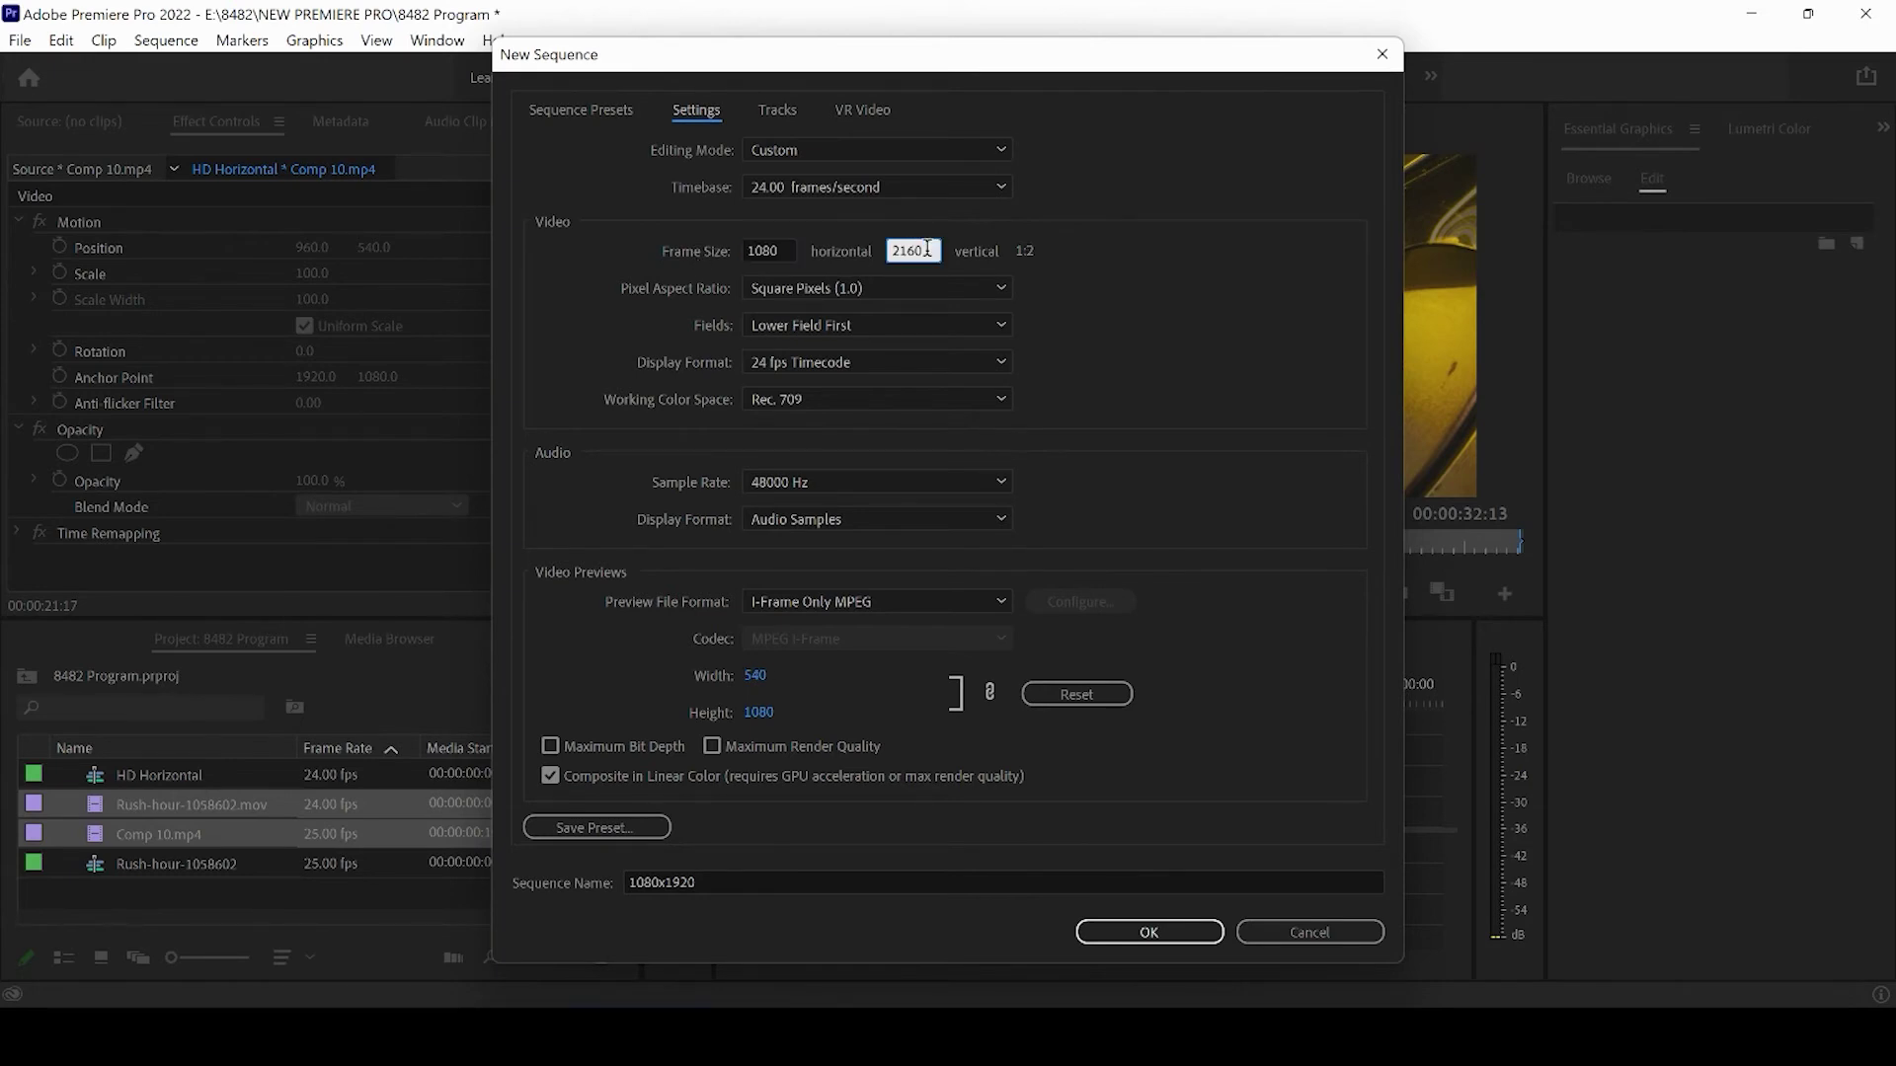
type("1920")
left_click(1234, 296)
Create the 1080x1920 sequence and select both clips in HD Horizontal.
left_click(1156, 934)
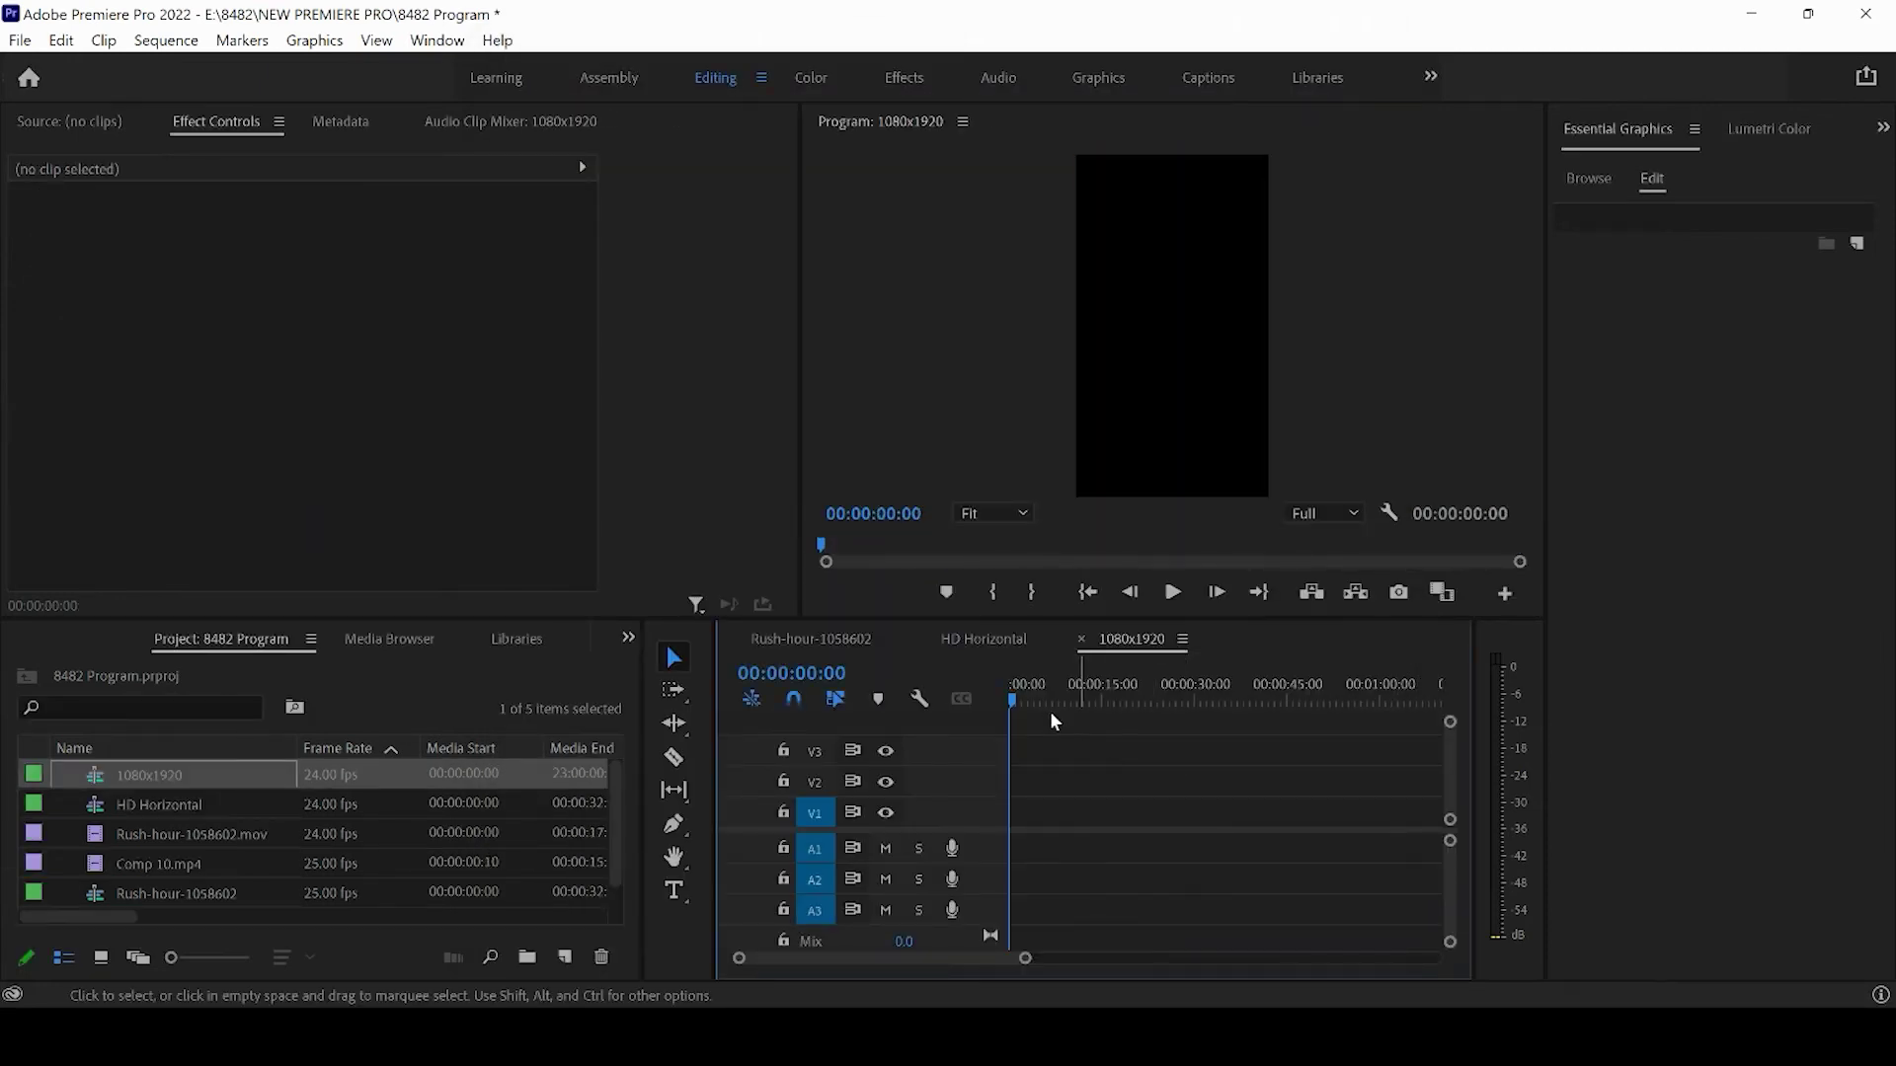
left_click_drag(1055, 705, 993, 705)
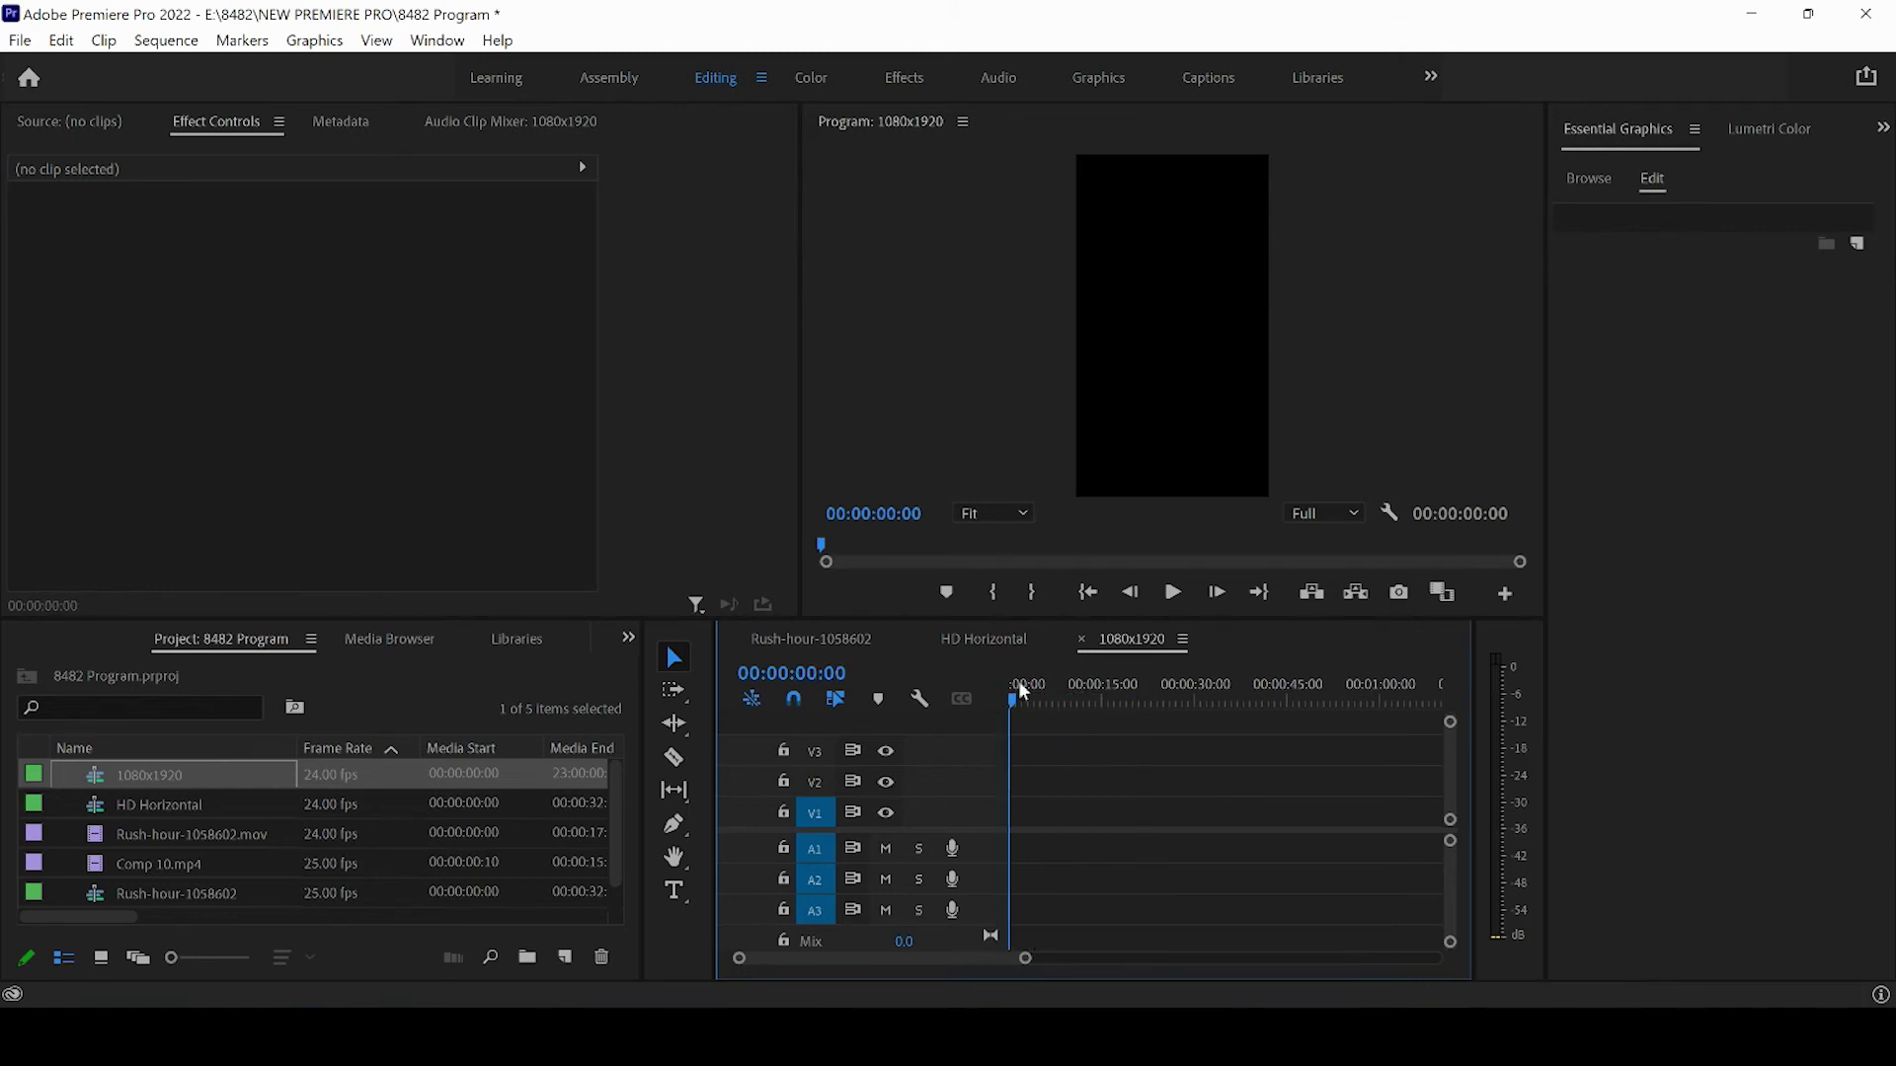
left_click(992, 641)
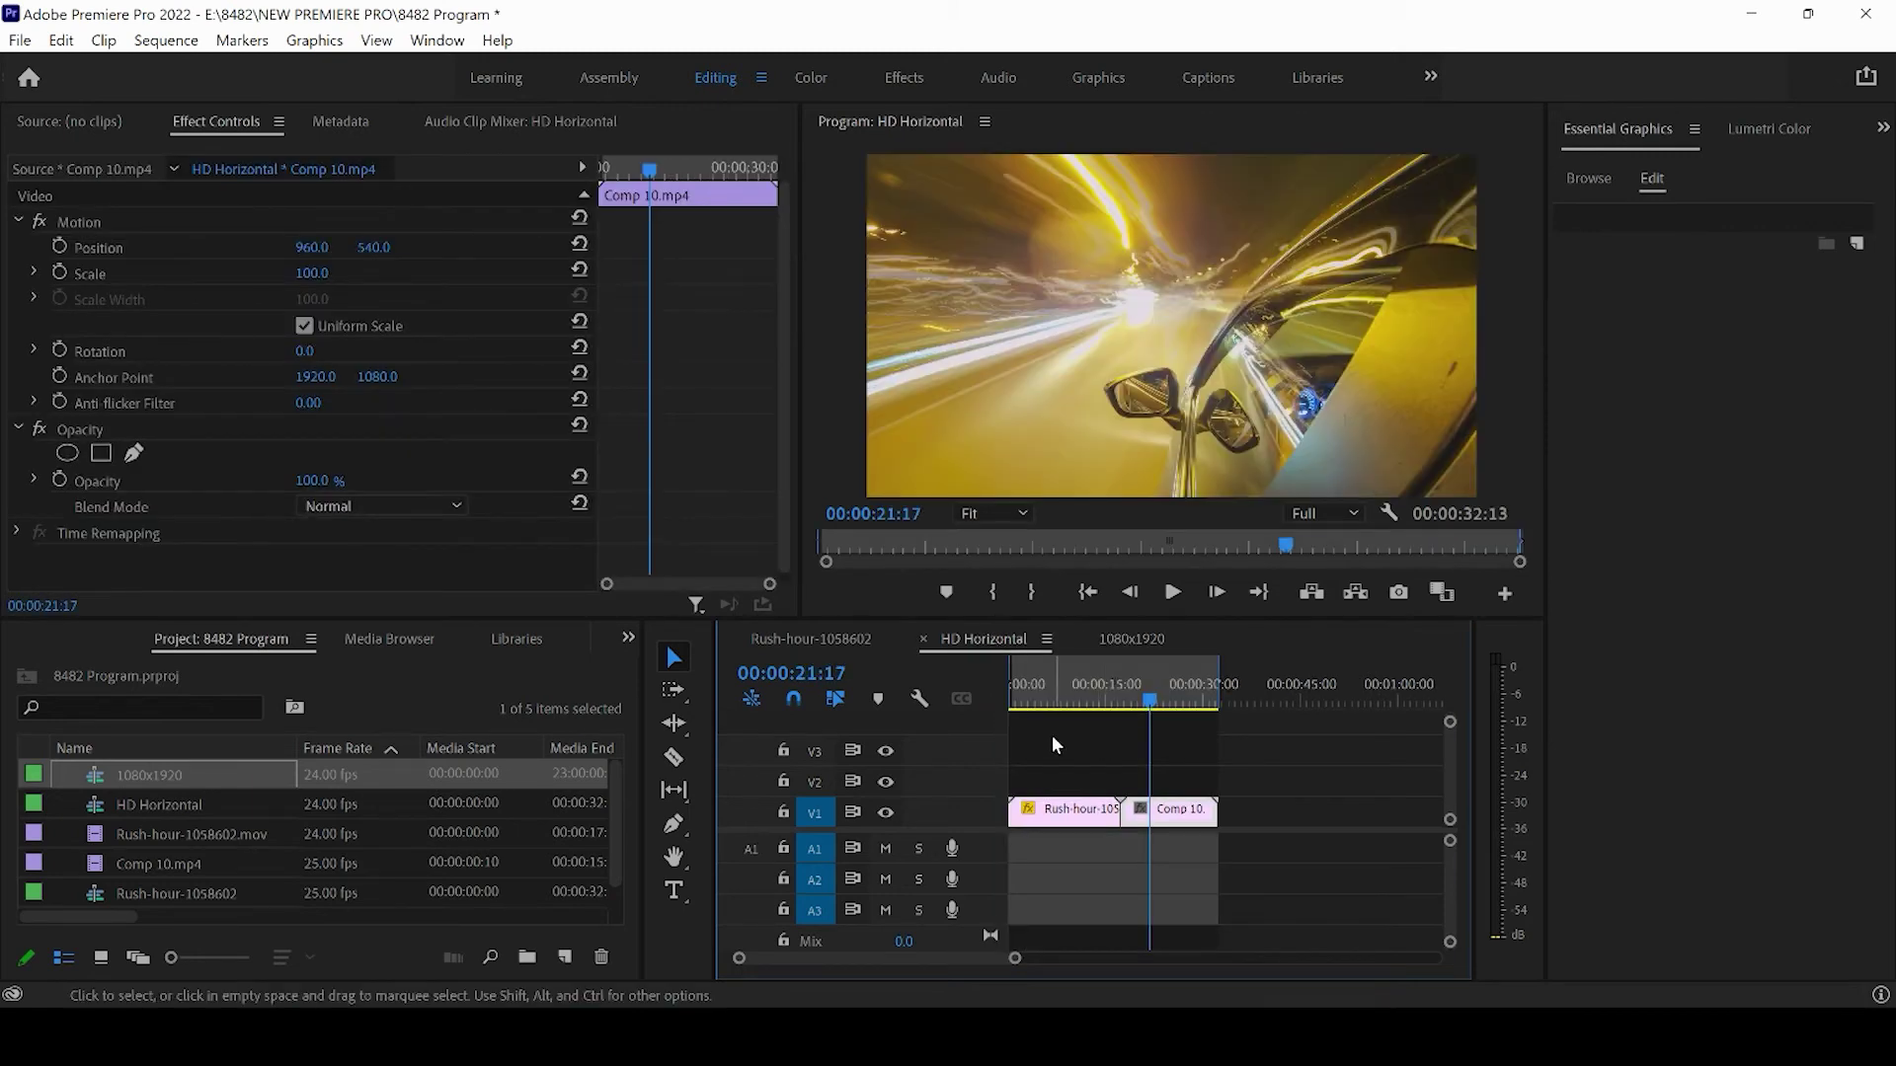
left_click_drag(1017, 963, 1173, 958)
left_click_drag(1211, 887, 958, 743)
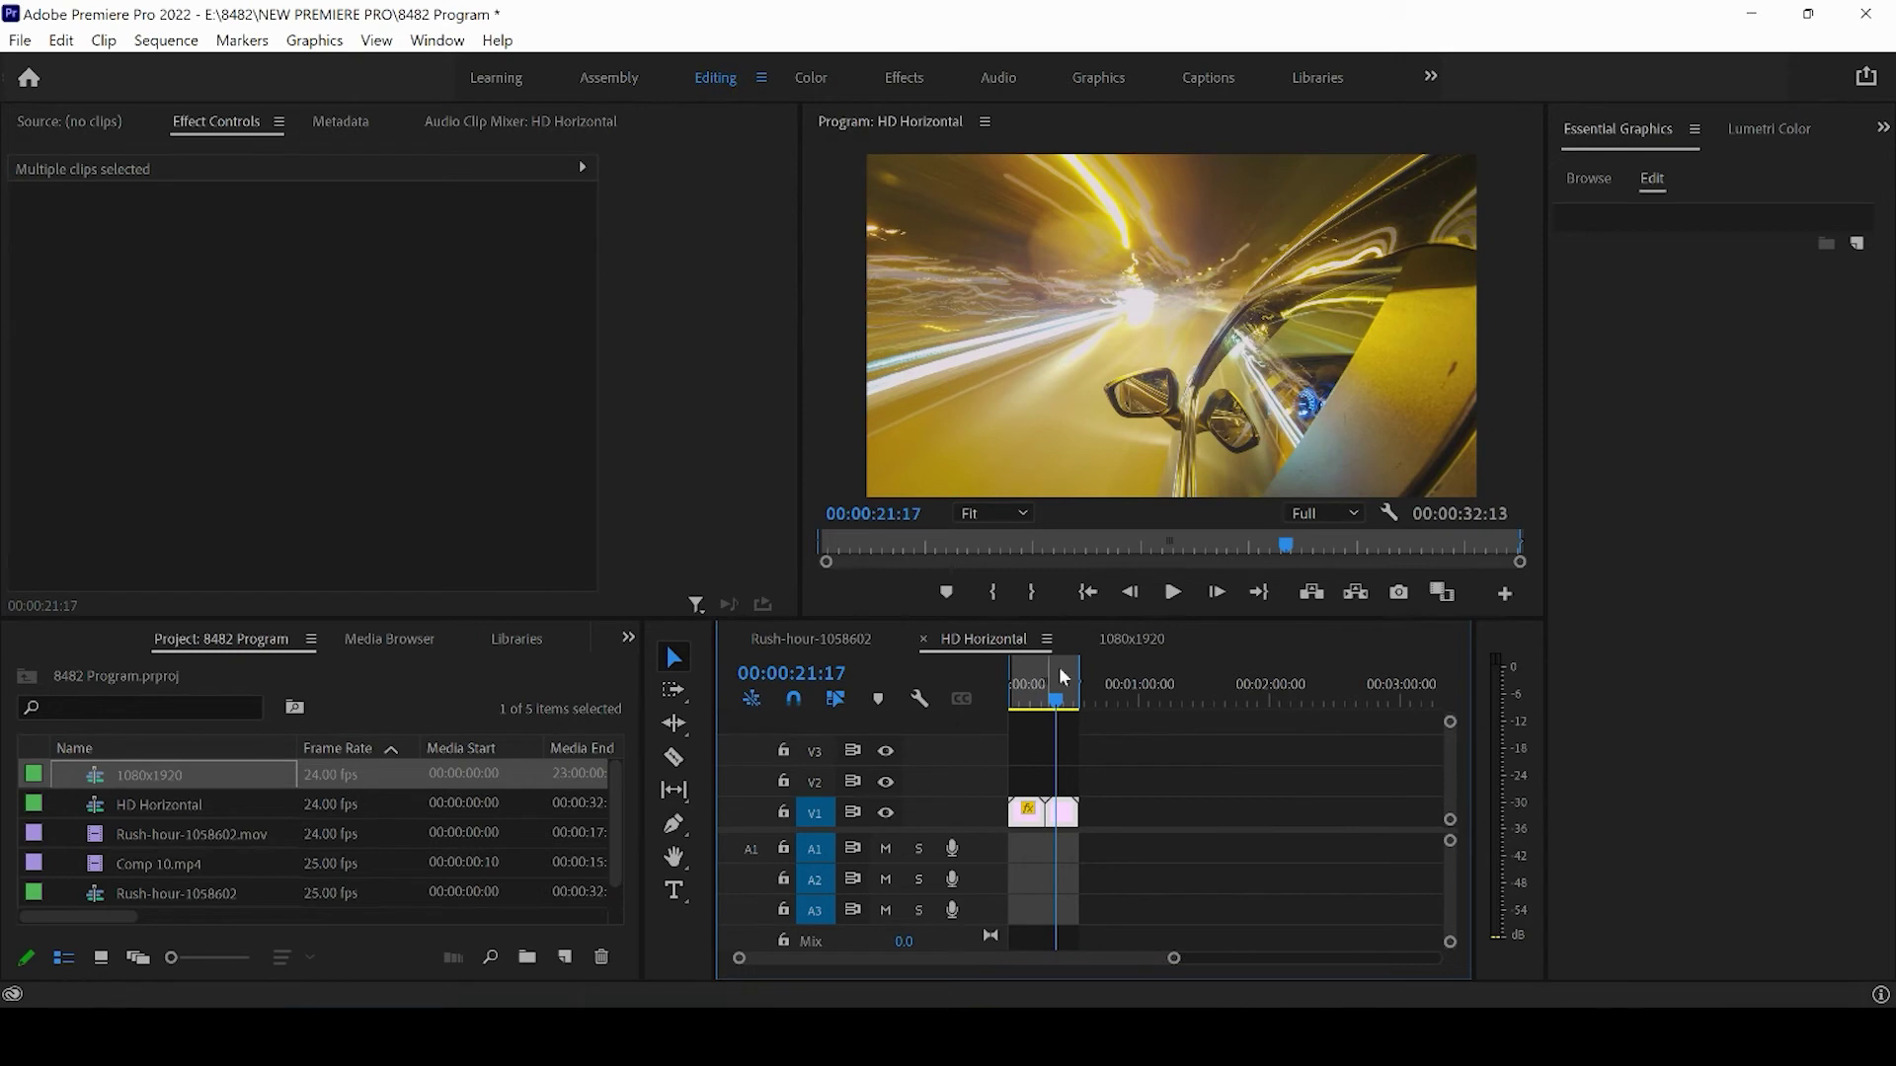
Paste the clips into the 1080x1920 sequence and preview them in the vertical frame.
left_click(1146, 638)
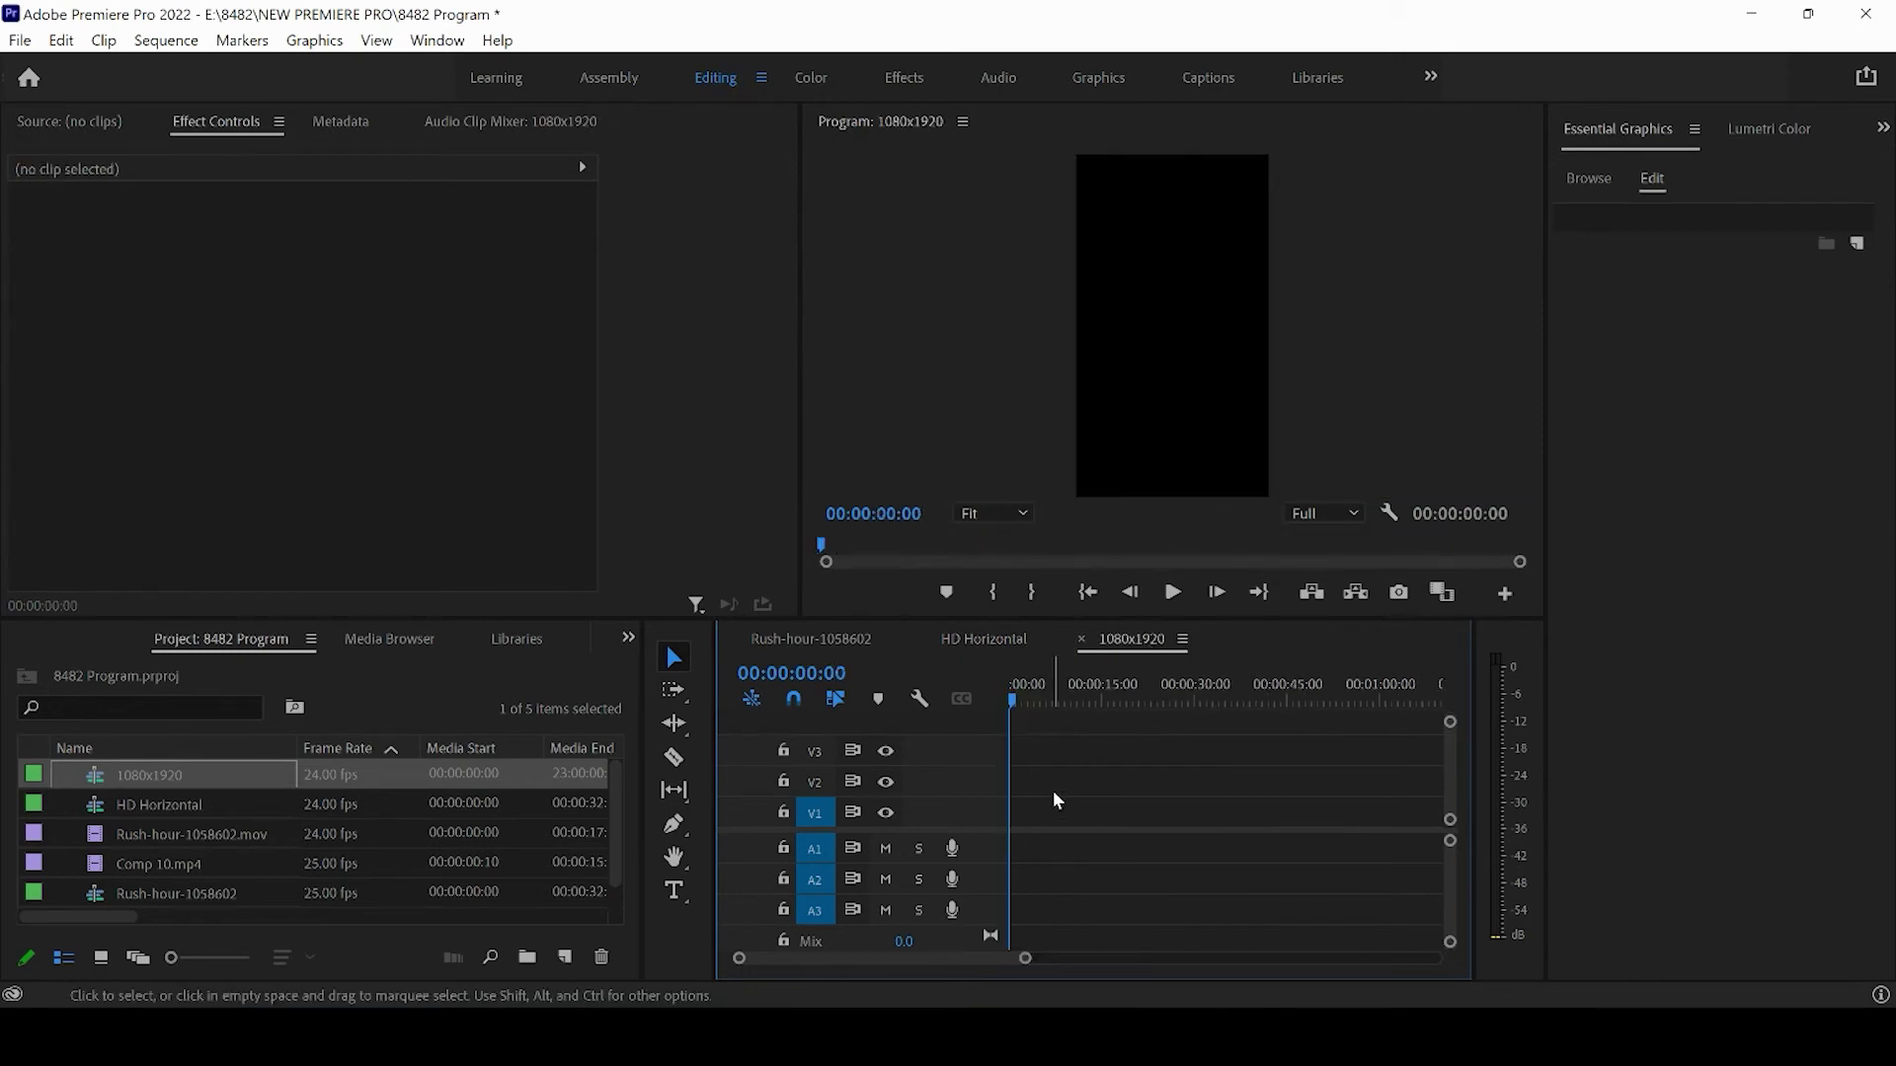
key("ctrl+v")
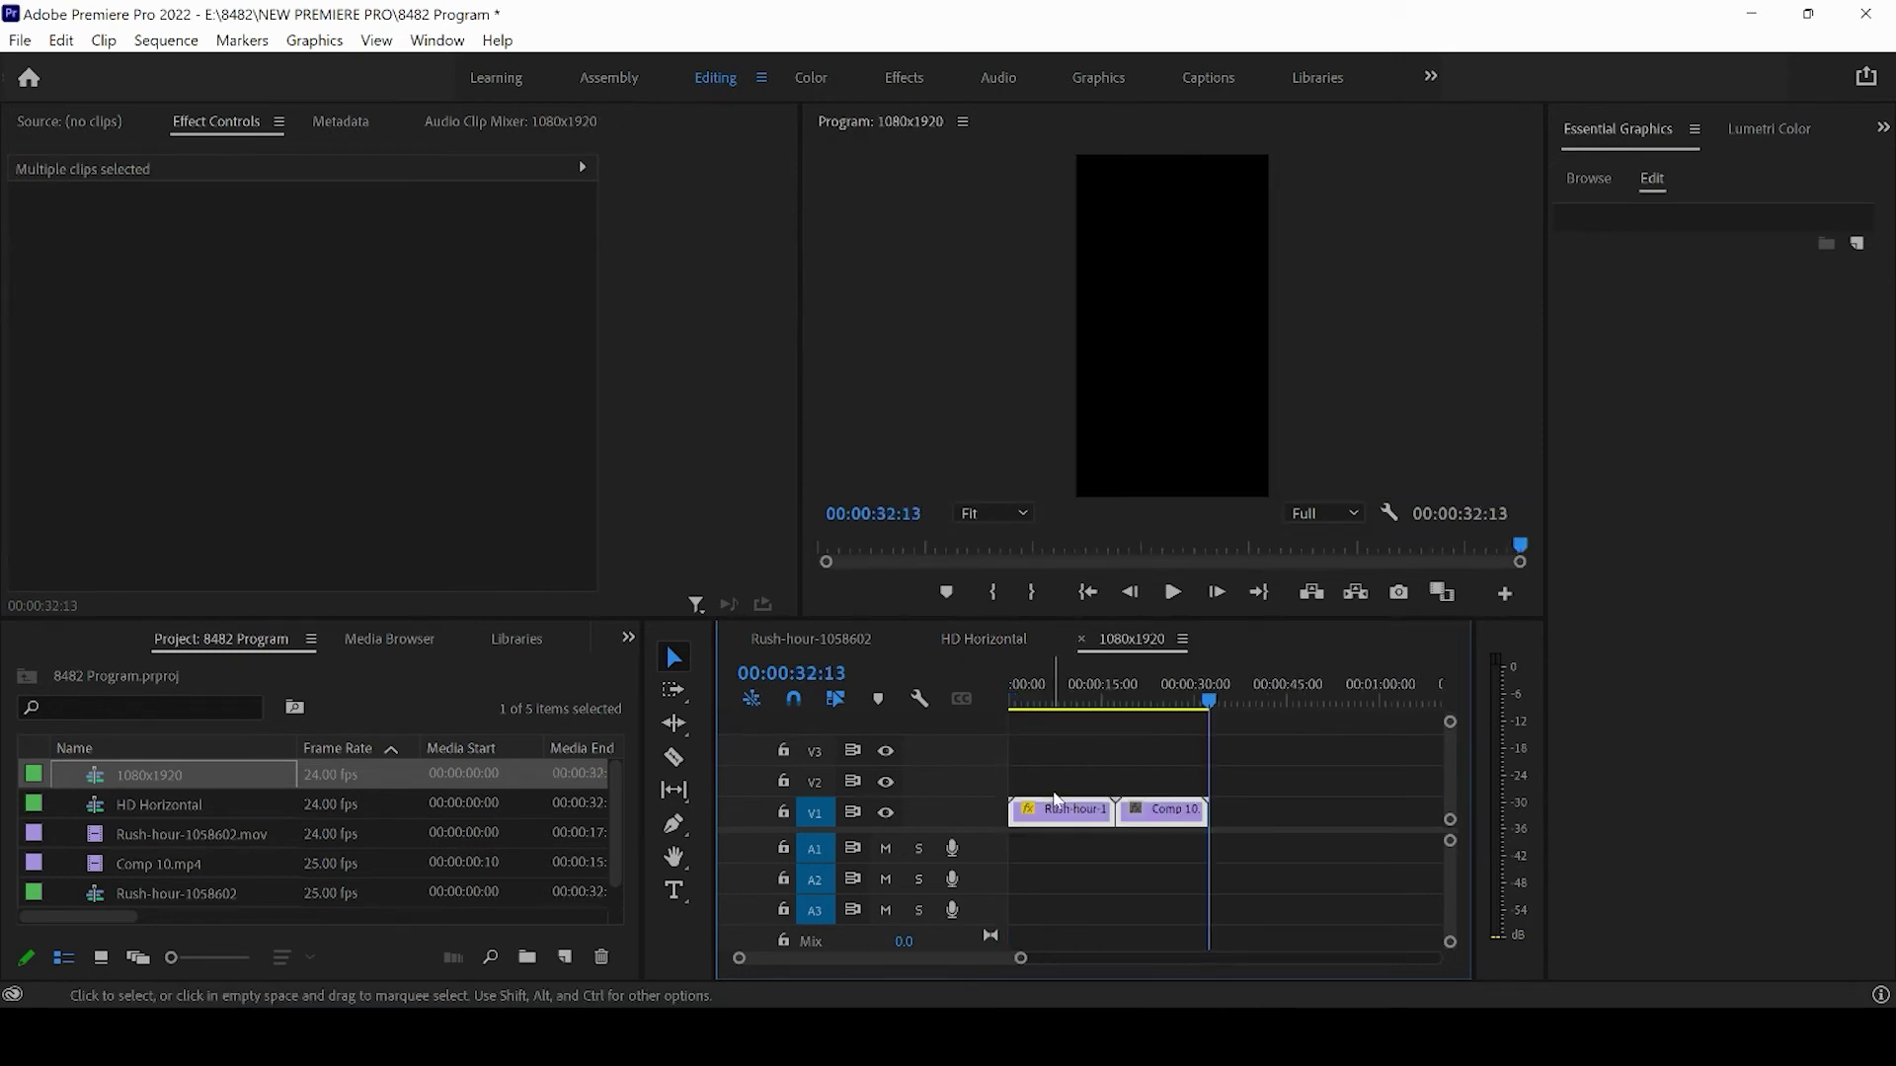
left_click(1062, 702)
mouse_move(1072, 684)
left_mouse_down()
mouse_move(1155, 699)
mouse_move(1055, 701)
mouse_move(1155, 702)
mouse_move(1082, 707)
left_mouse_up()
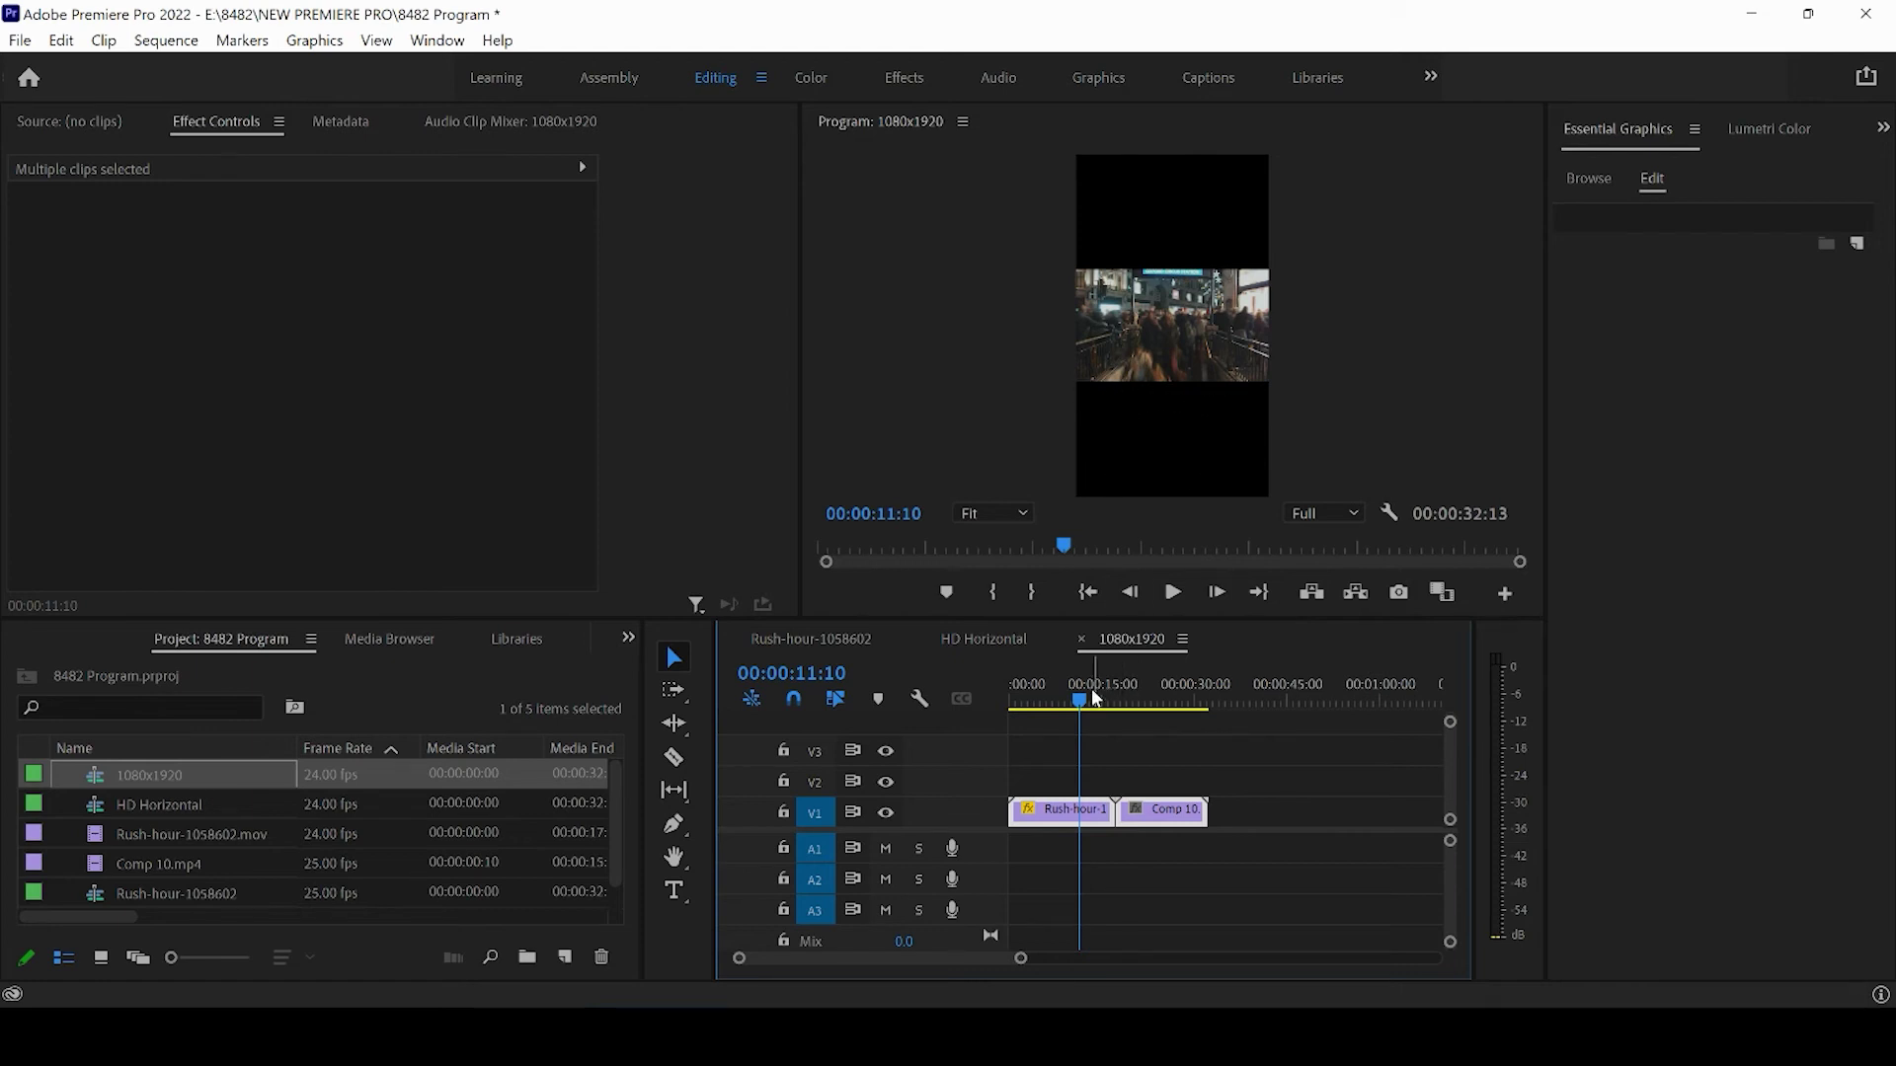
mouse_move(1083, 701)
left_mouse_down()
mouse_move(1153, 703)
mouse_move(1058, 707)
left_mouse_up()
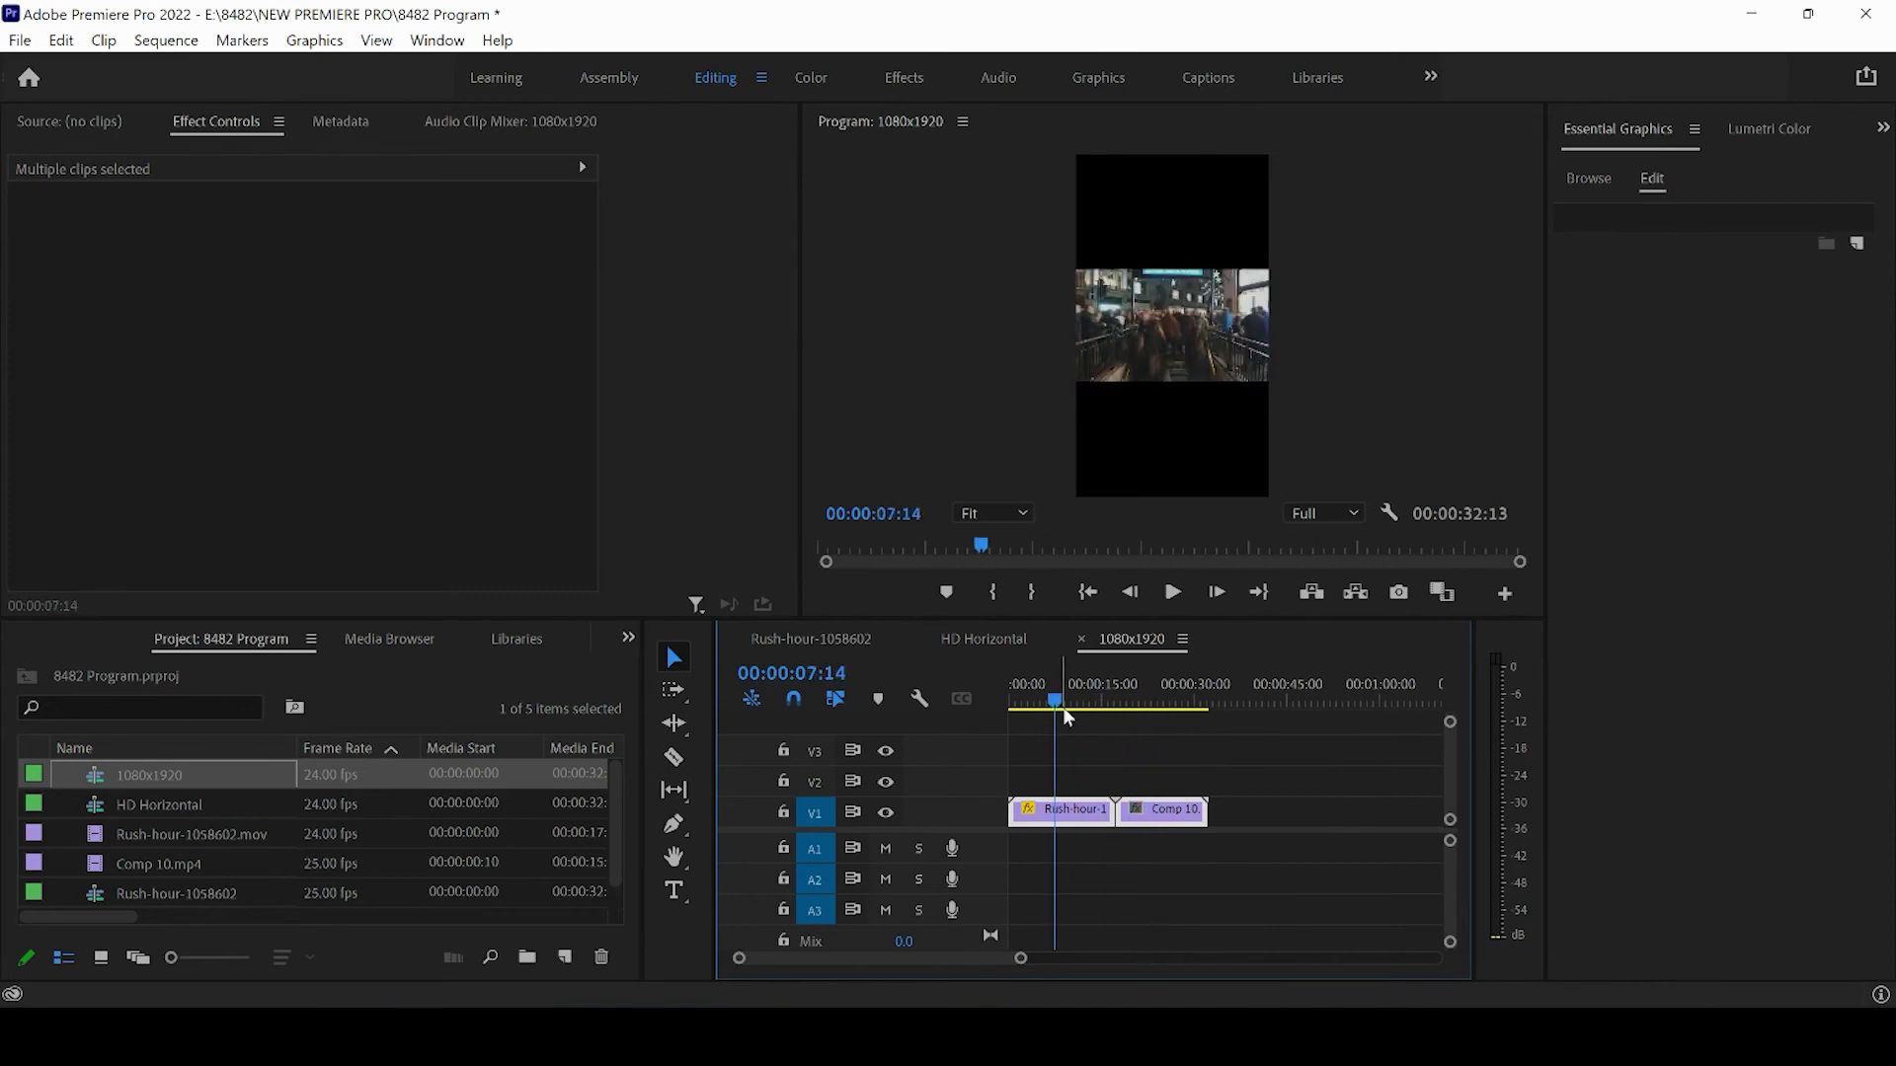
Scale Rush-hour-1058602 to 342 and Comp 10 to 328, then play back to check.
left_click(1096, 732)
left_click(1069, 818)
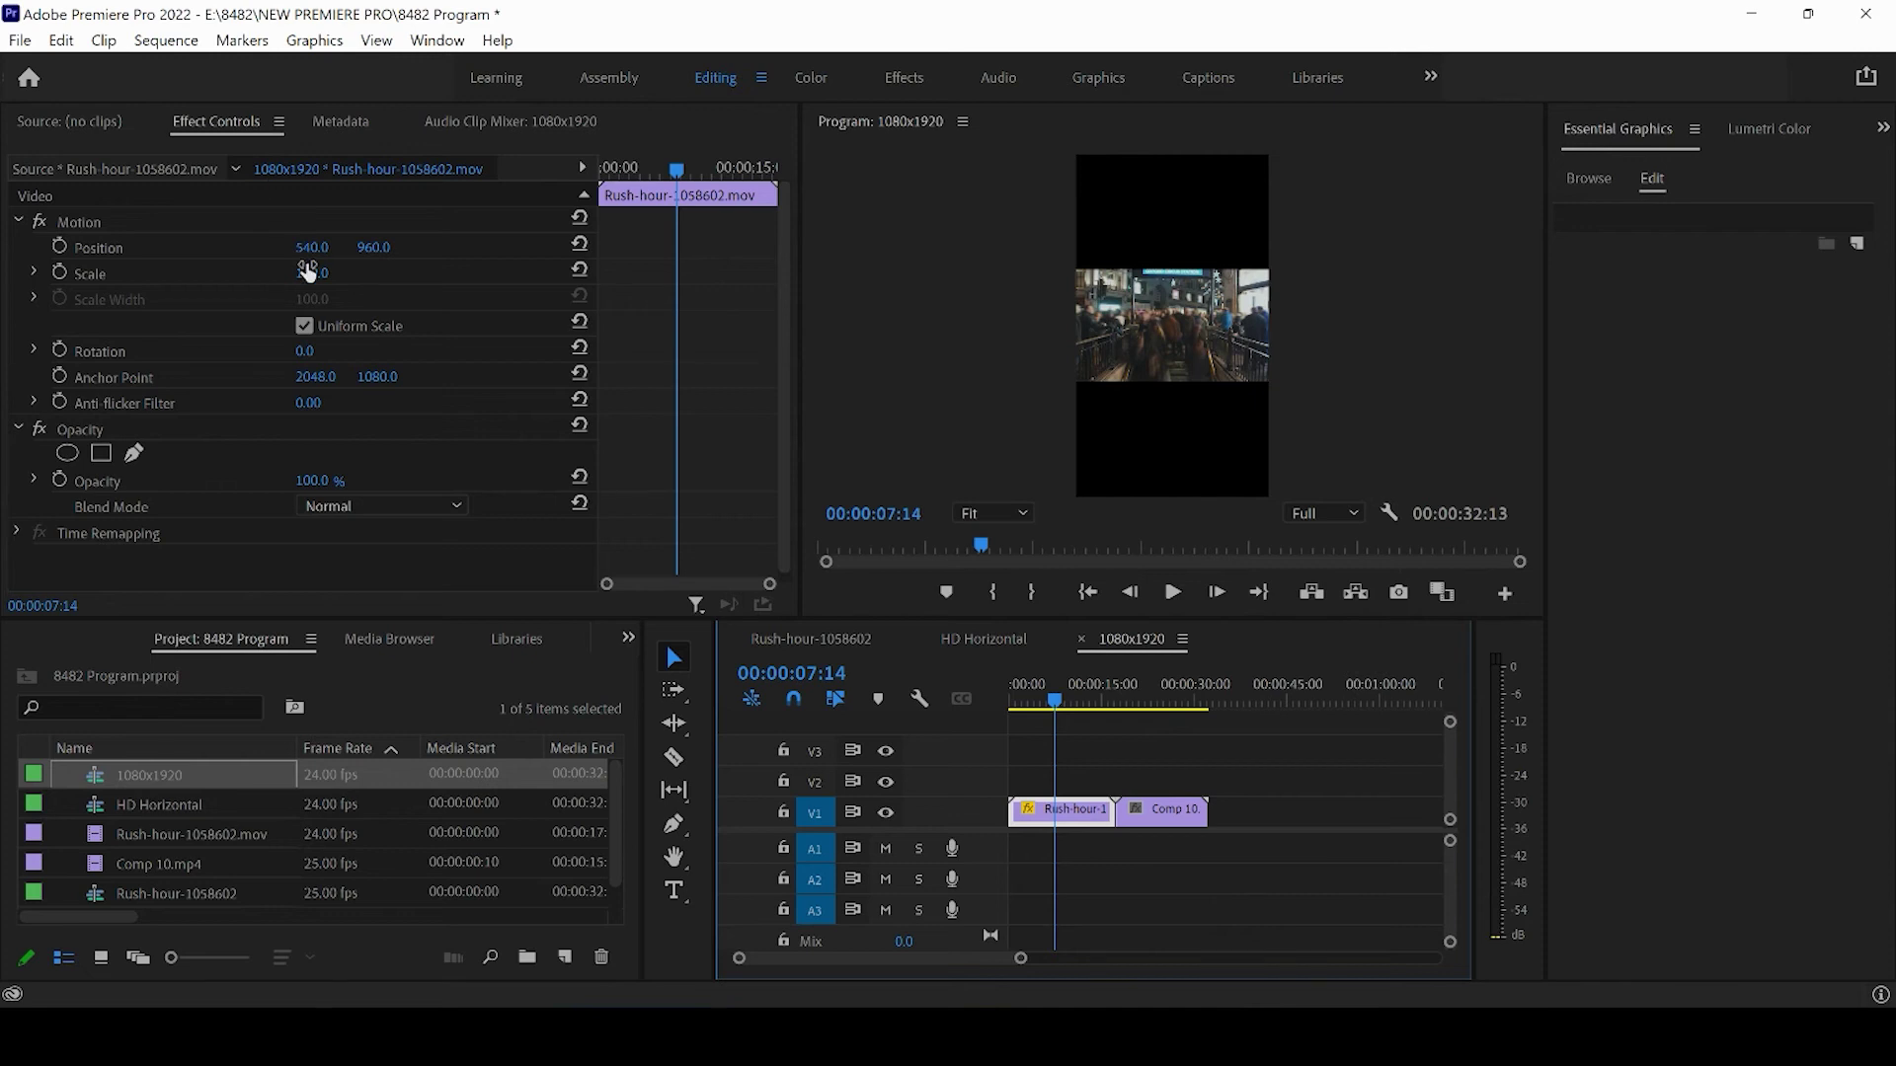
left_click(432, 42)
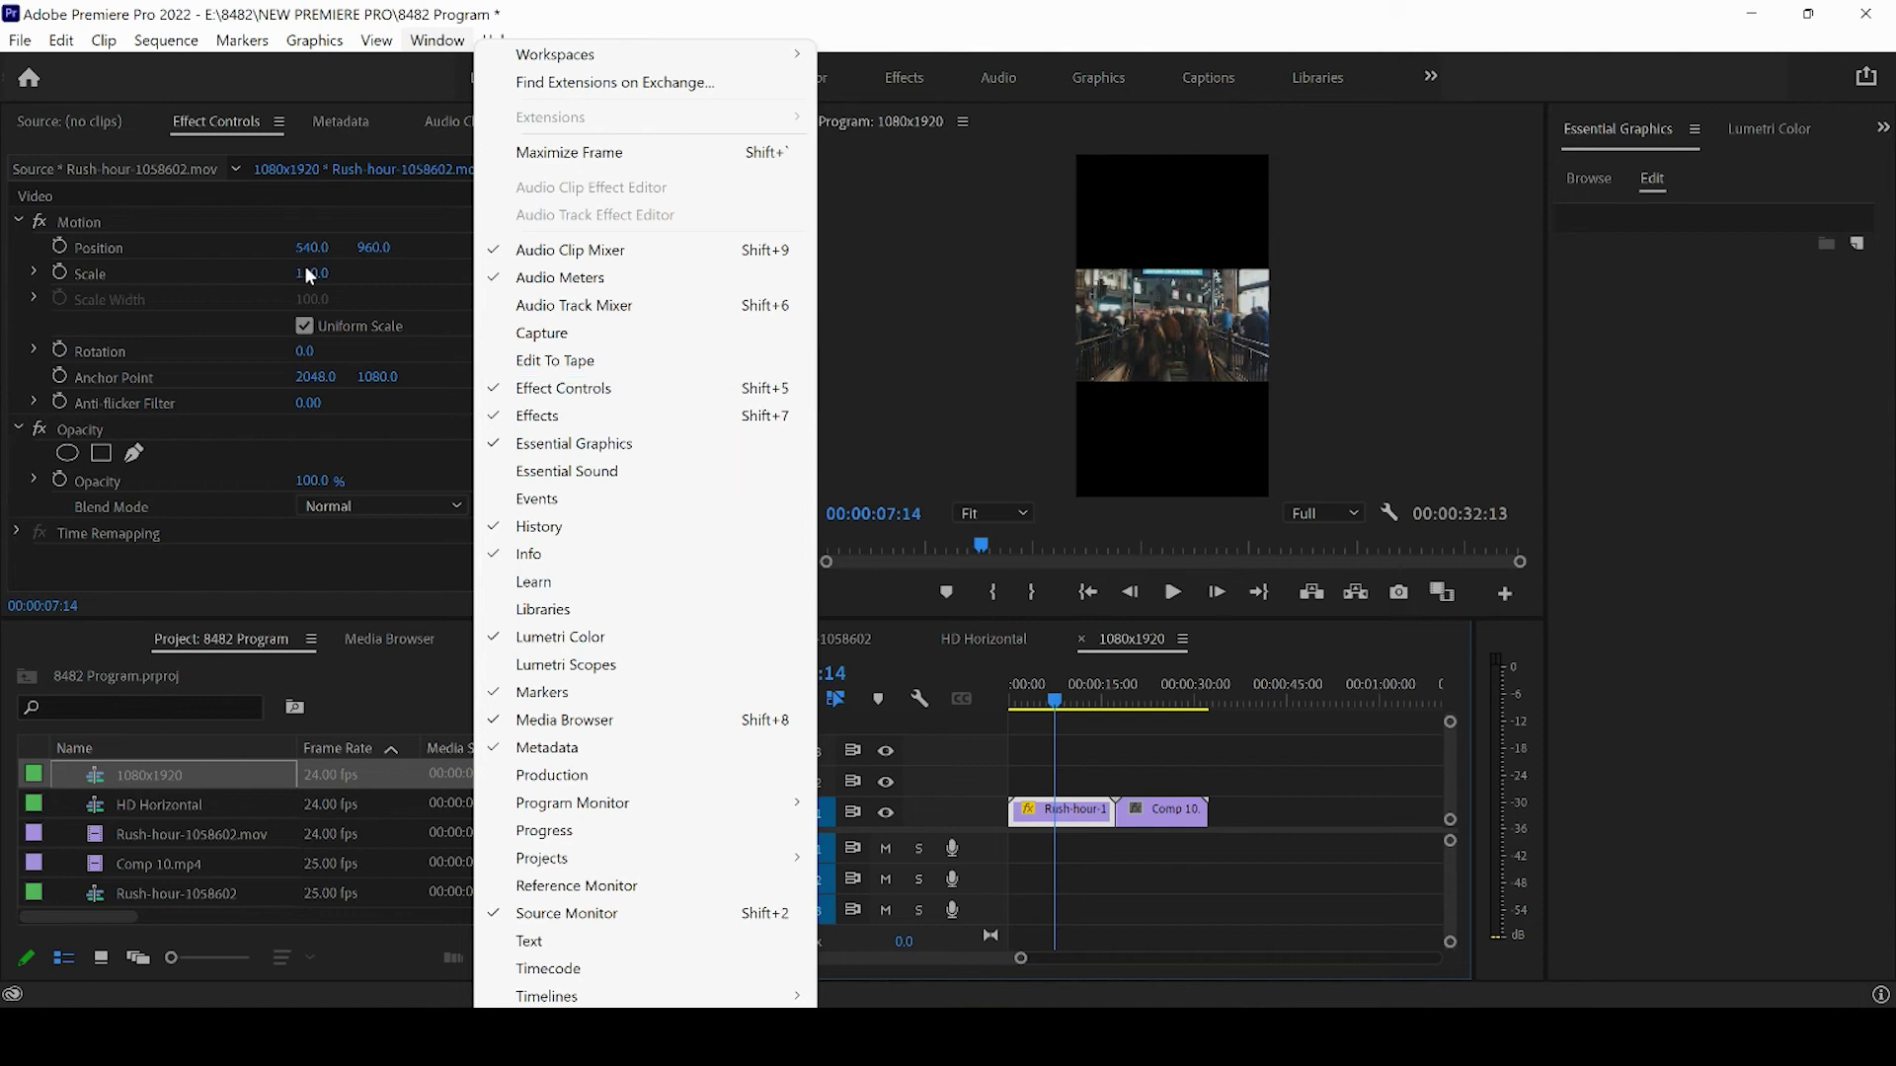
left_click_drag(286, 263, 602, 271)
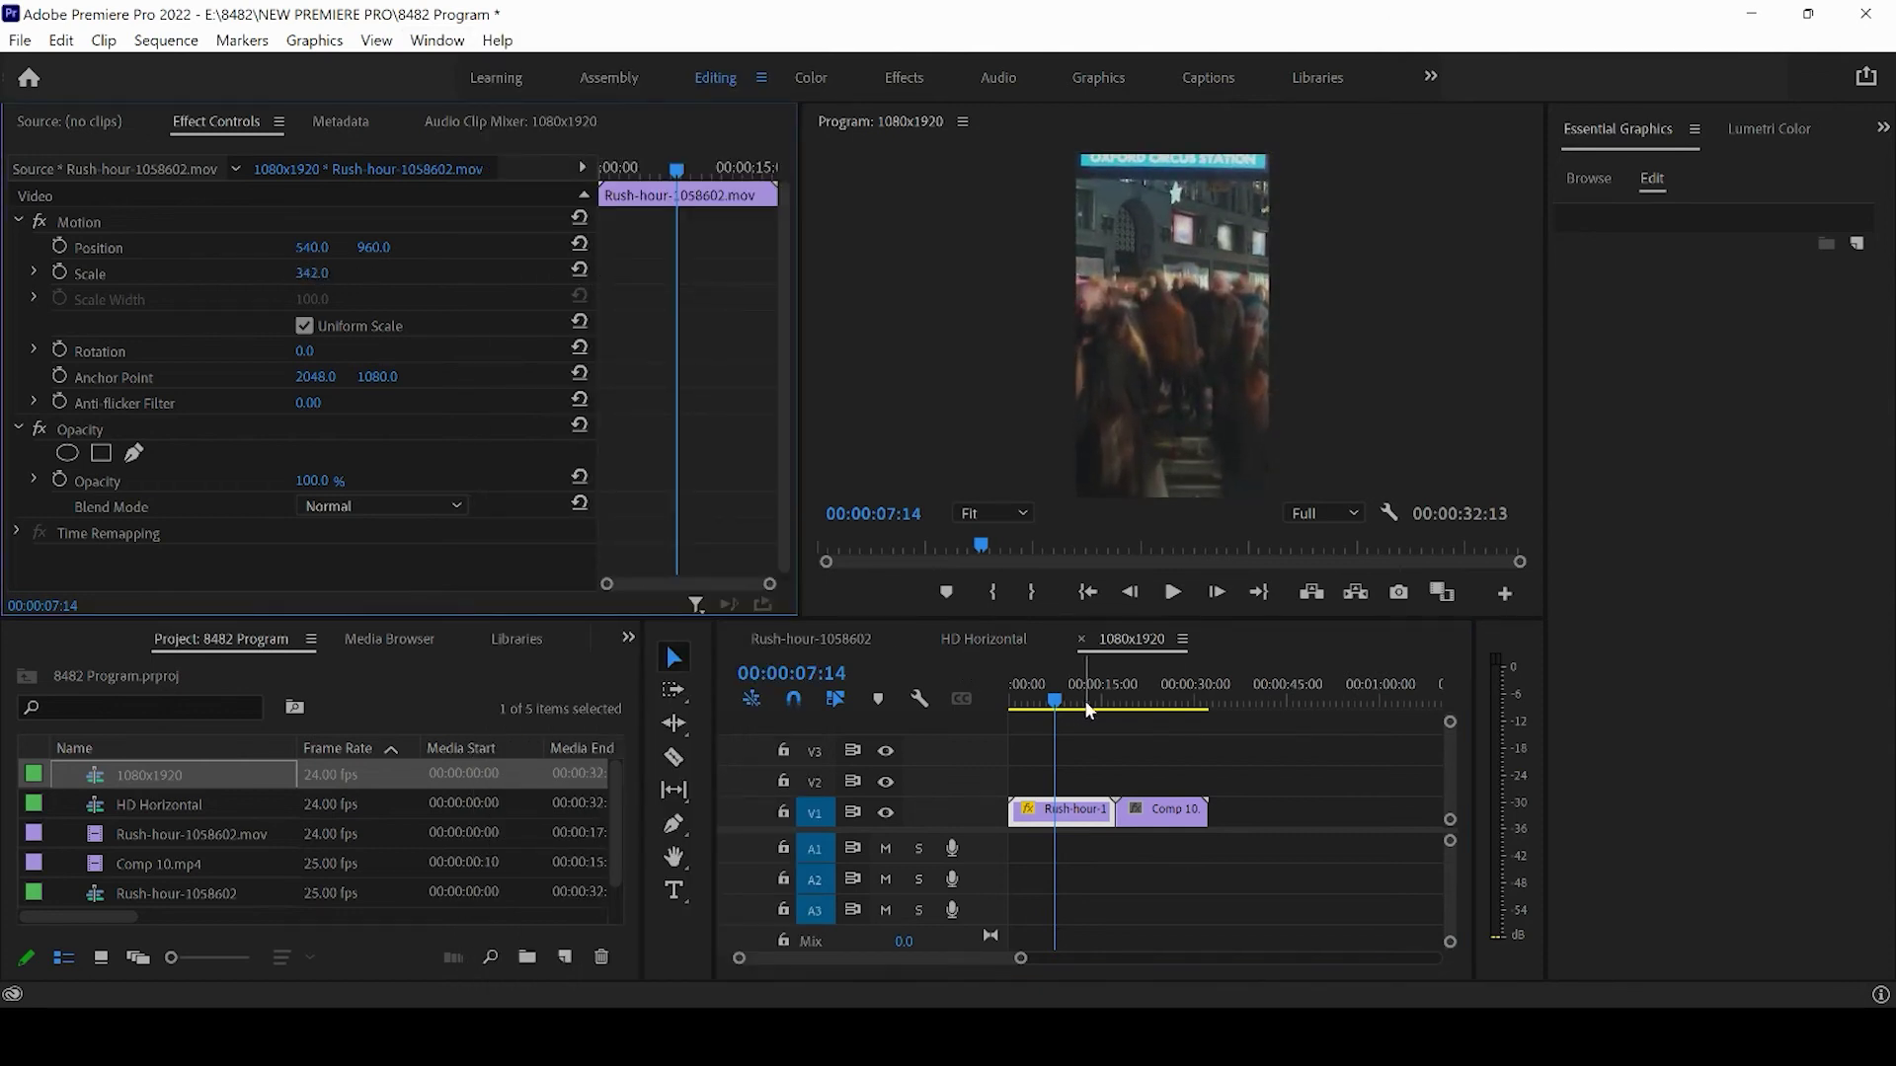
left_click_drag(1085, 701, 1145, 709)
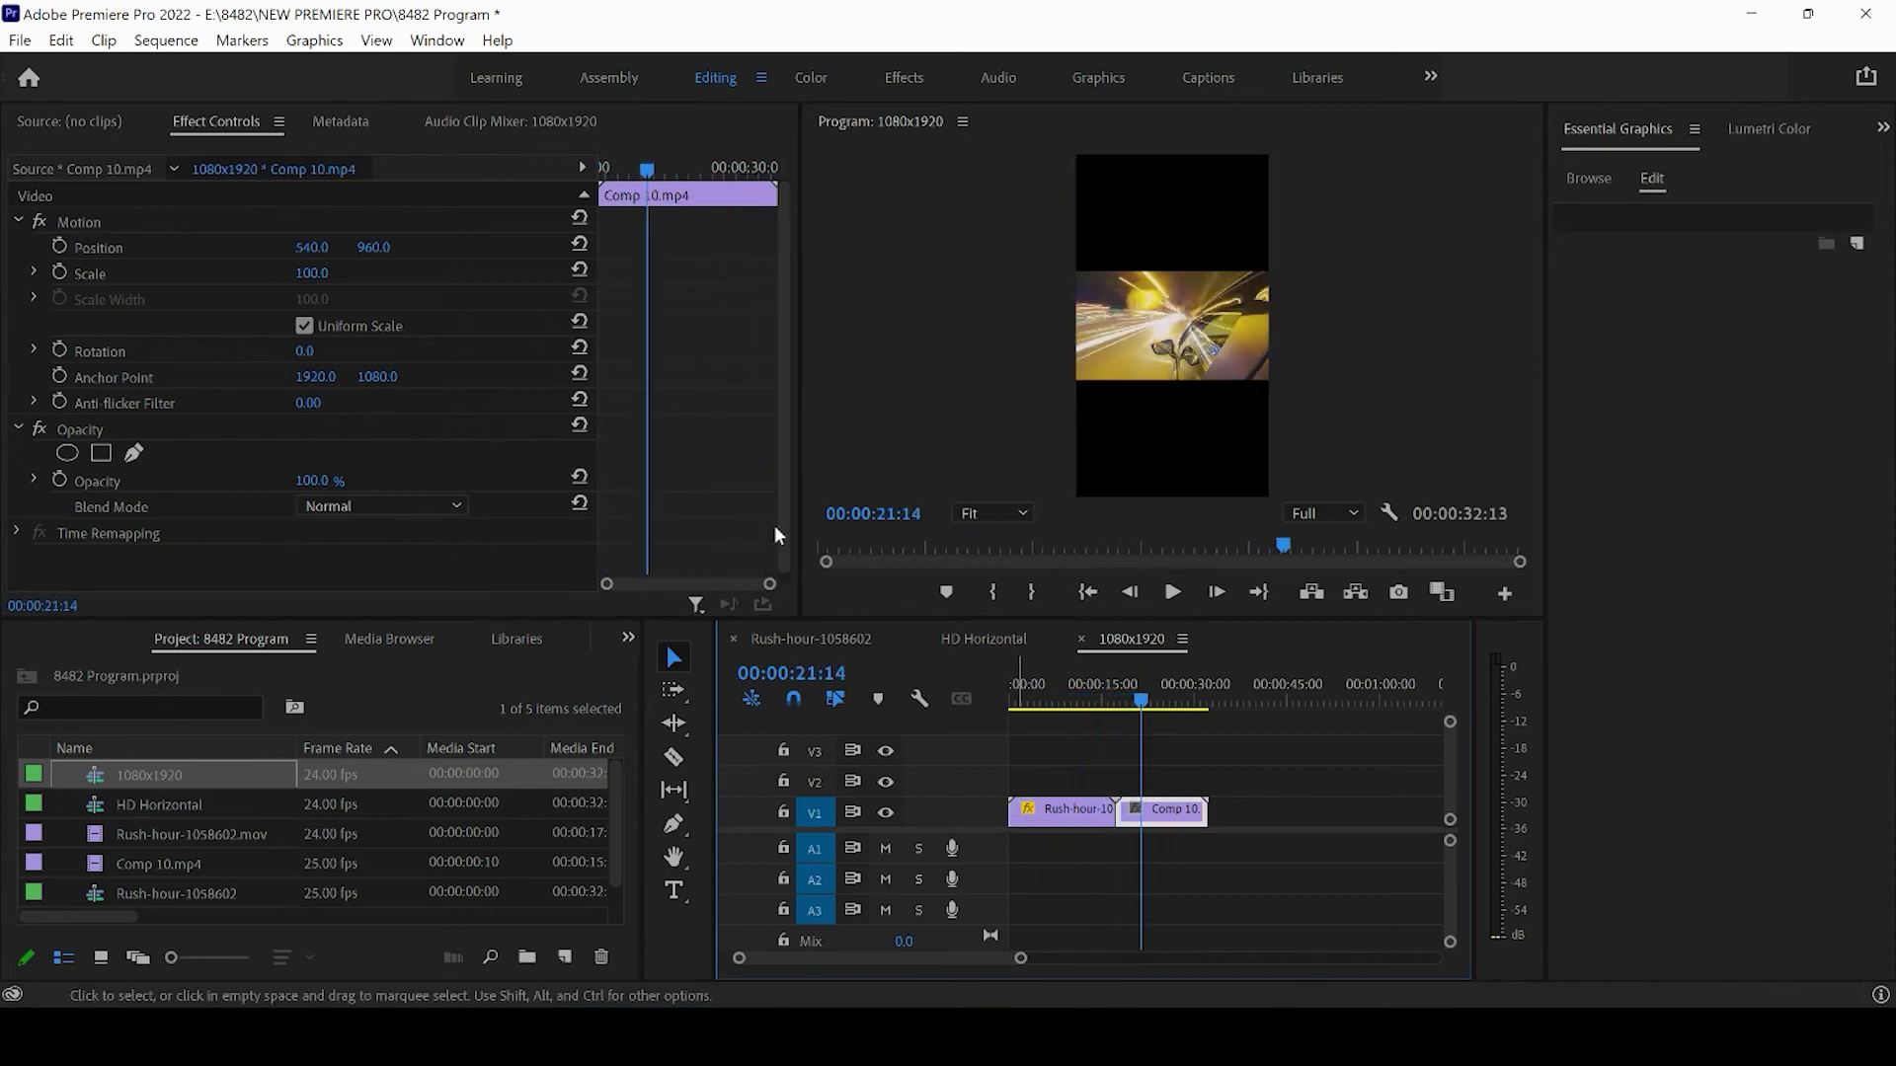
left_click_drag(312, 273, 592, 274)
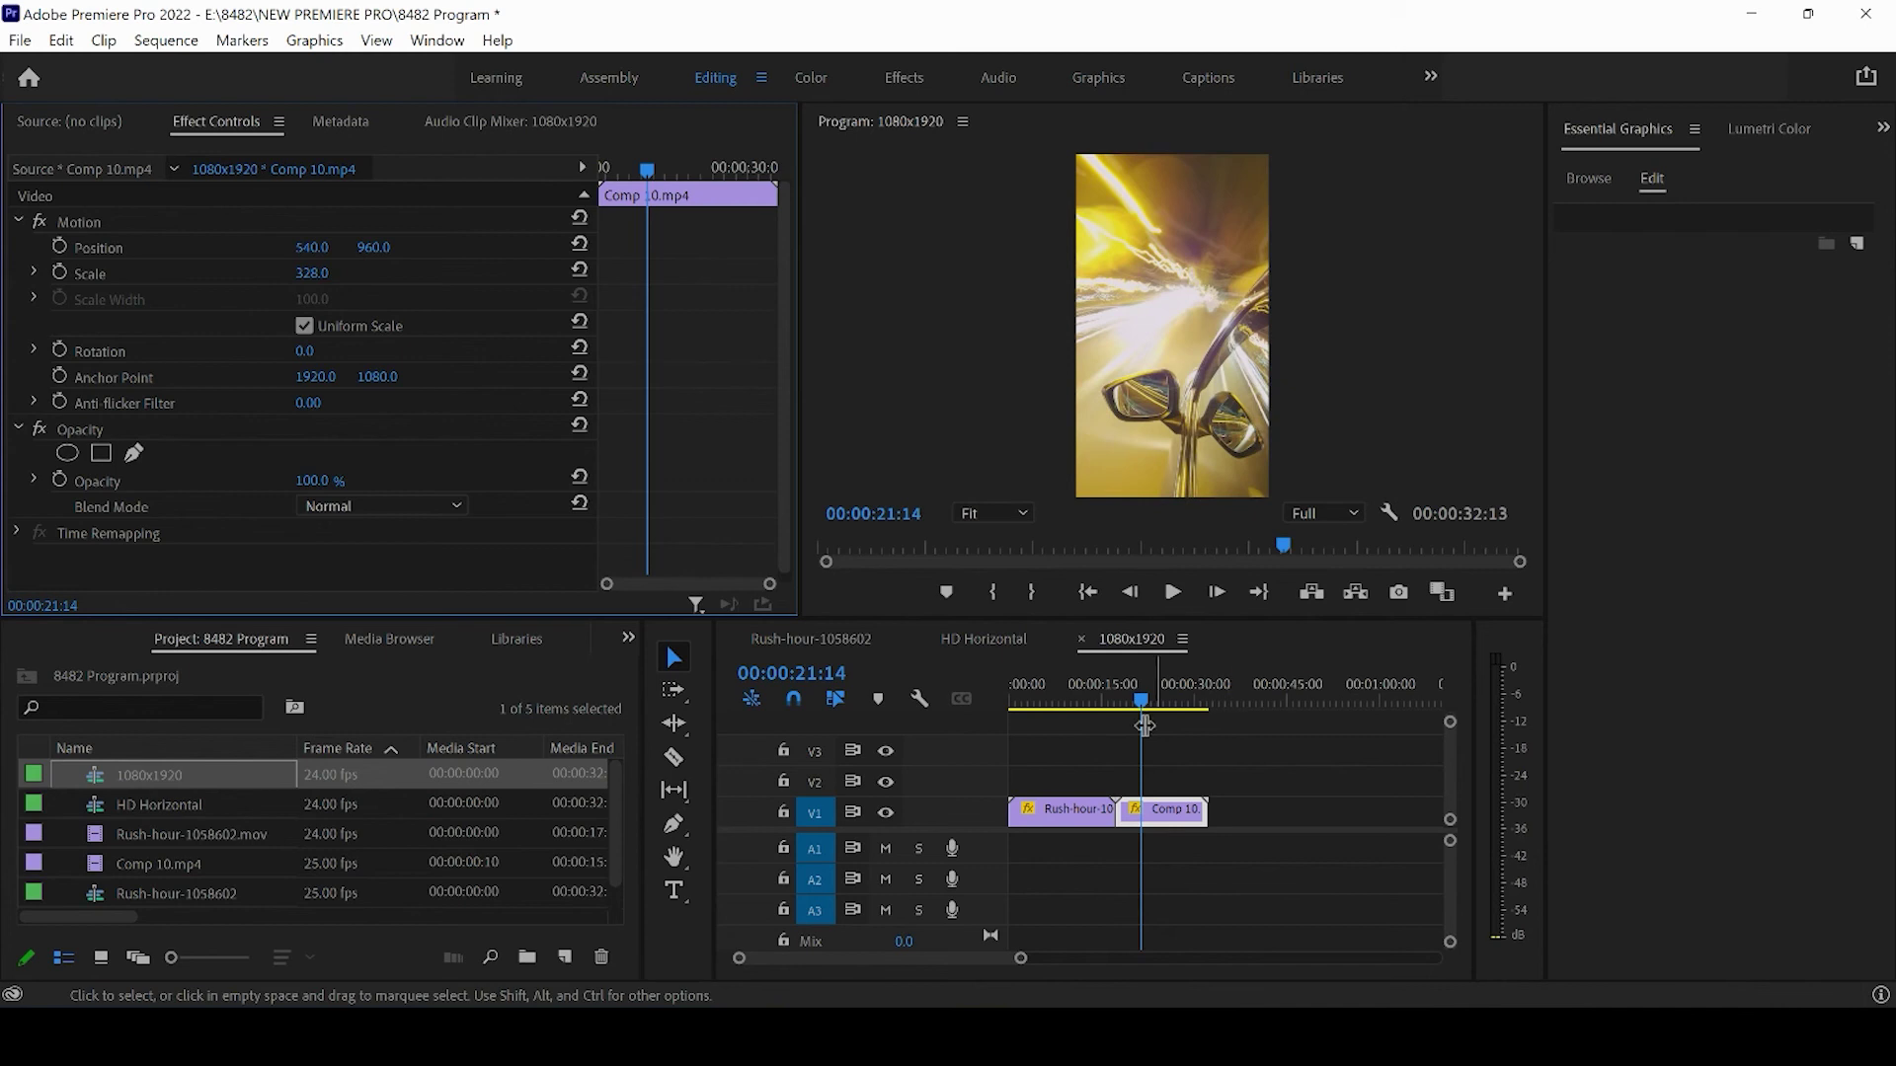
left_click_drag(1138, 703, 1084, 703)
left_click(1173, 592)
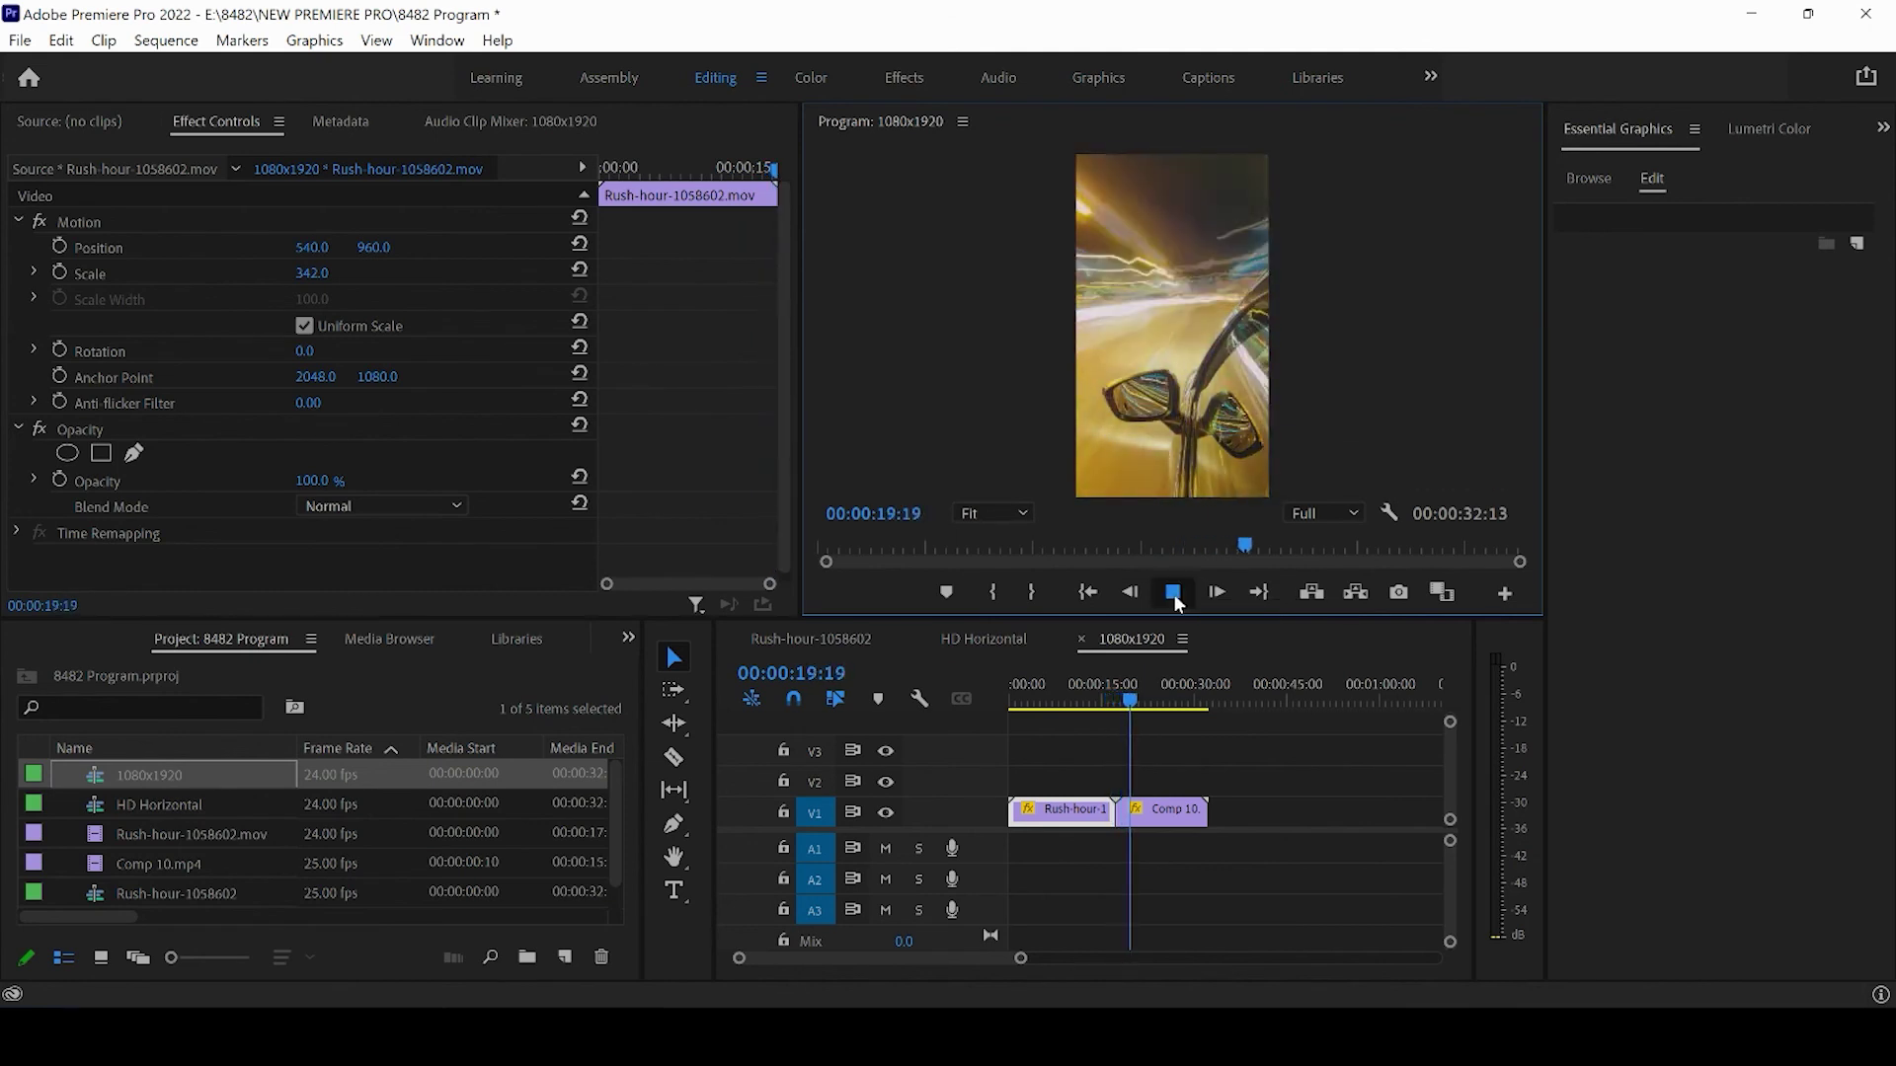
left_click(1174, 594)
left_click(1183, 750)
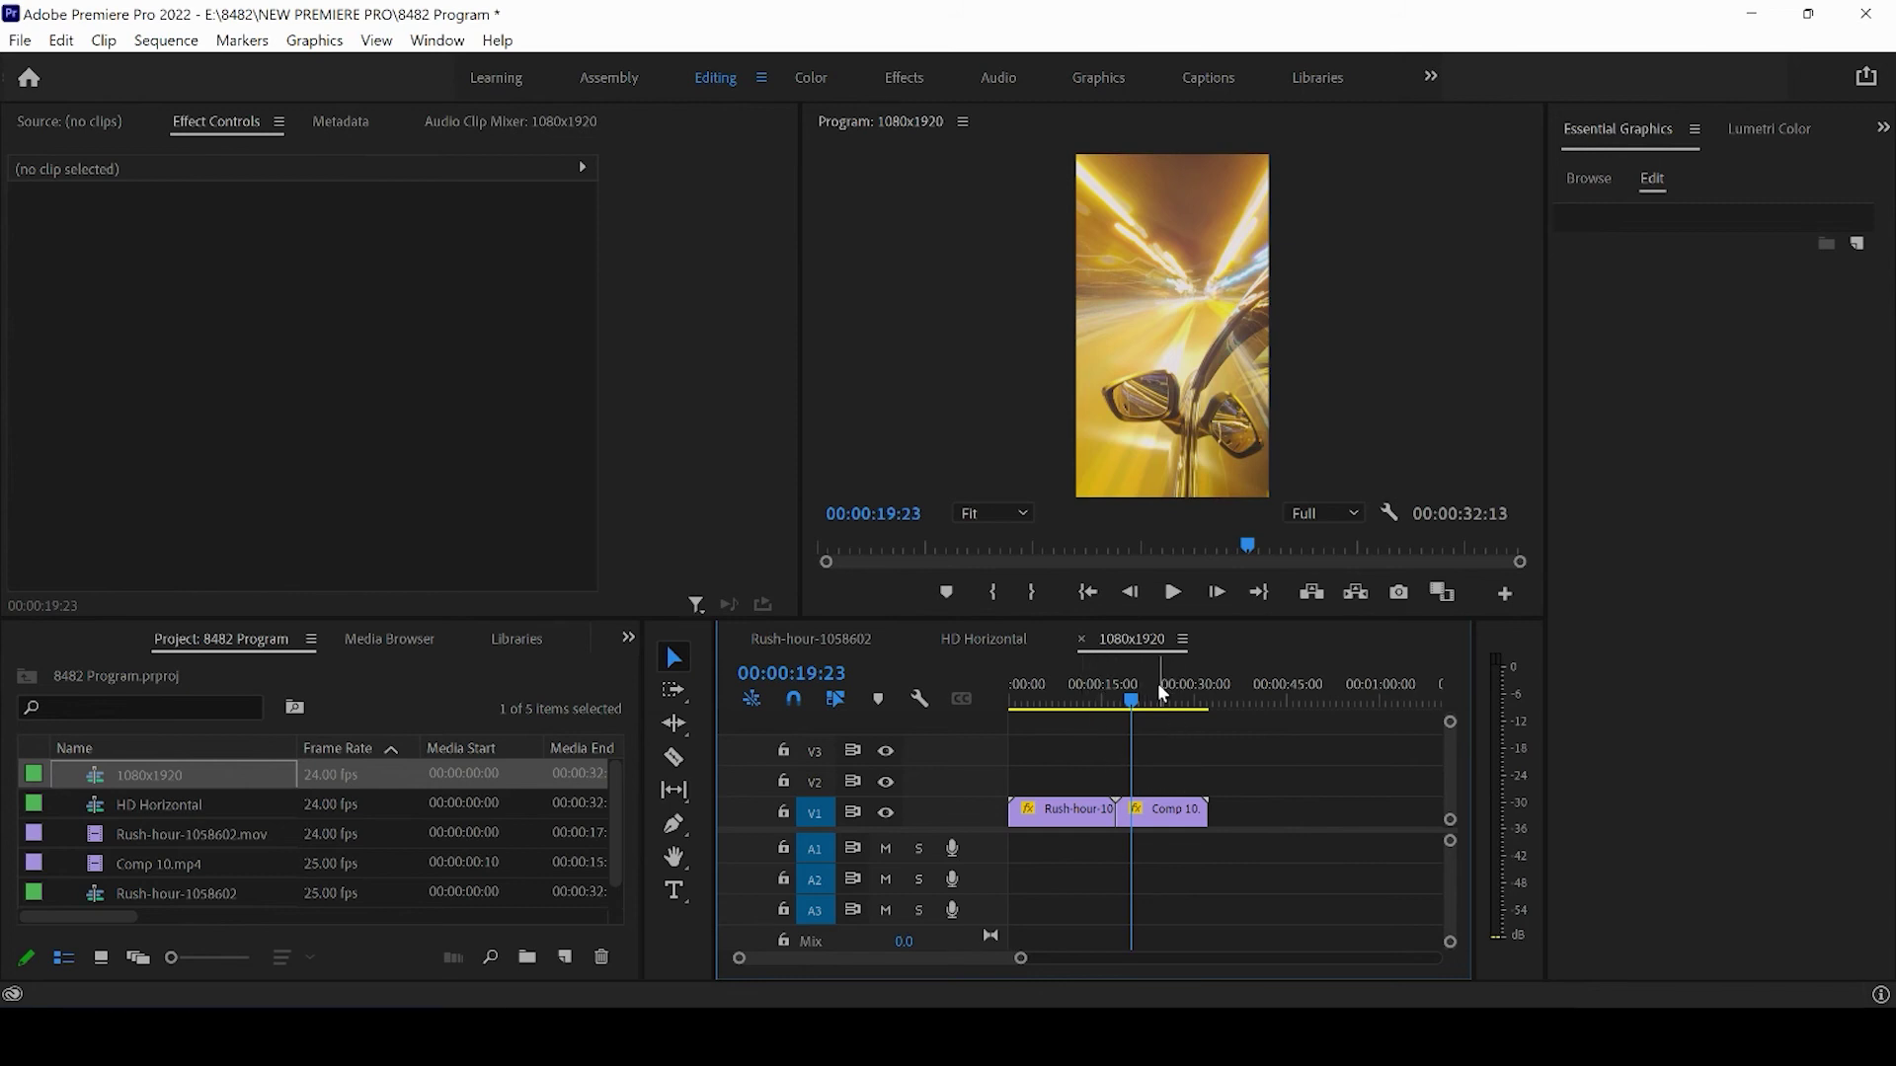
Set the In point at the sequence start and Out point at 00:00:32:13, with snapping on.
key("x")
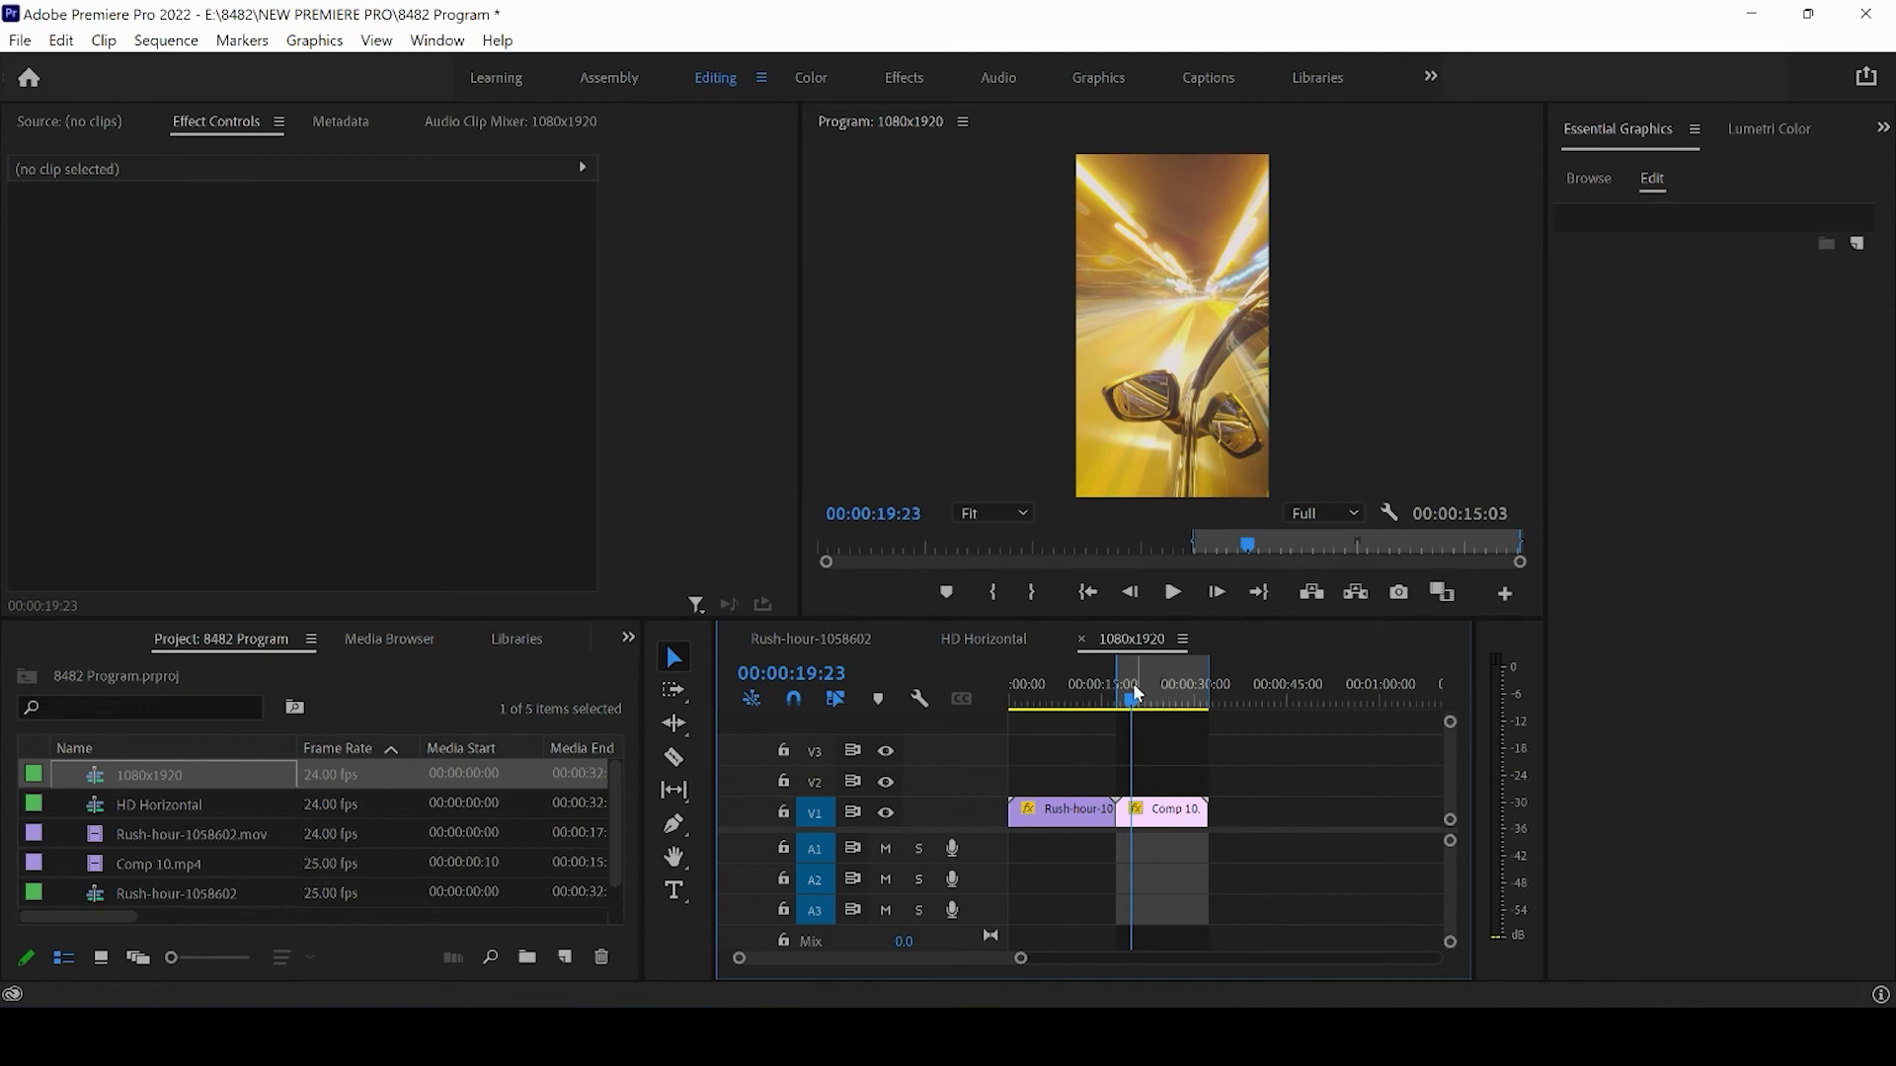
left_click_drag(1119, 684, 980, 687)
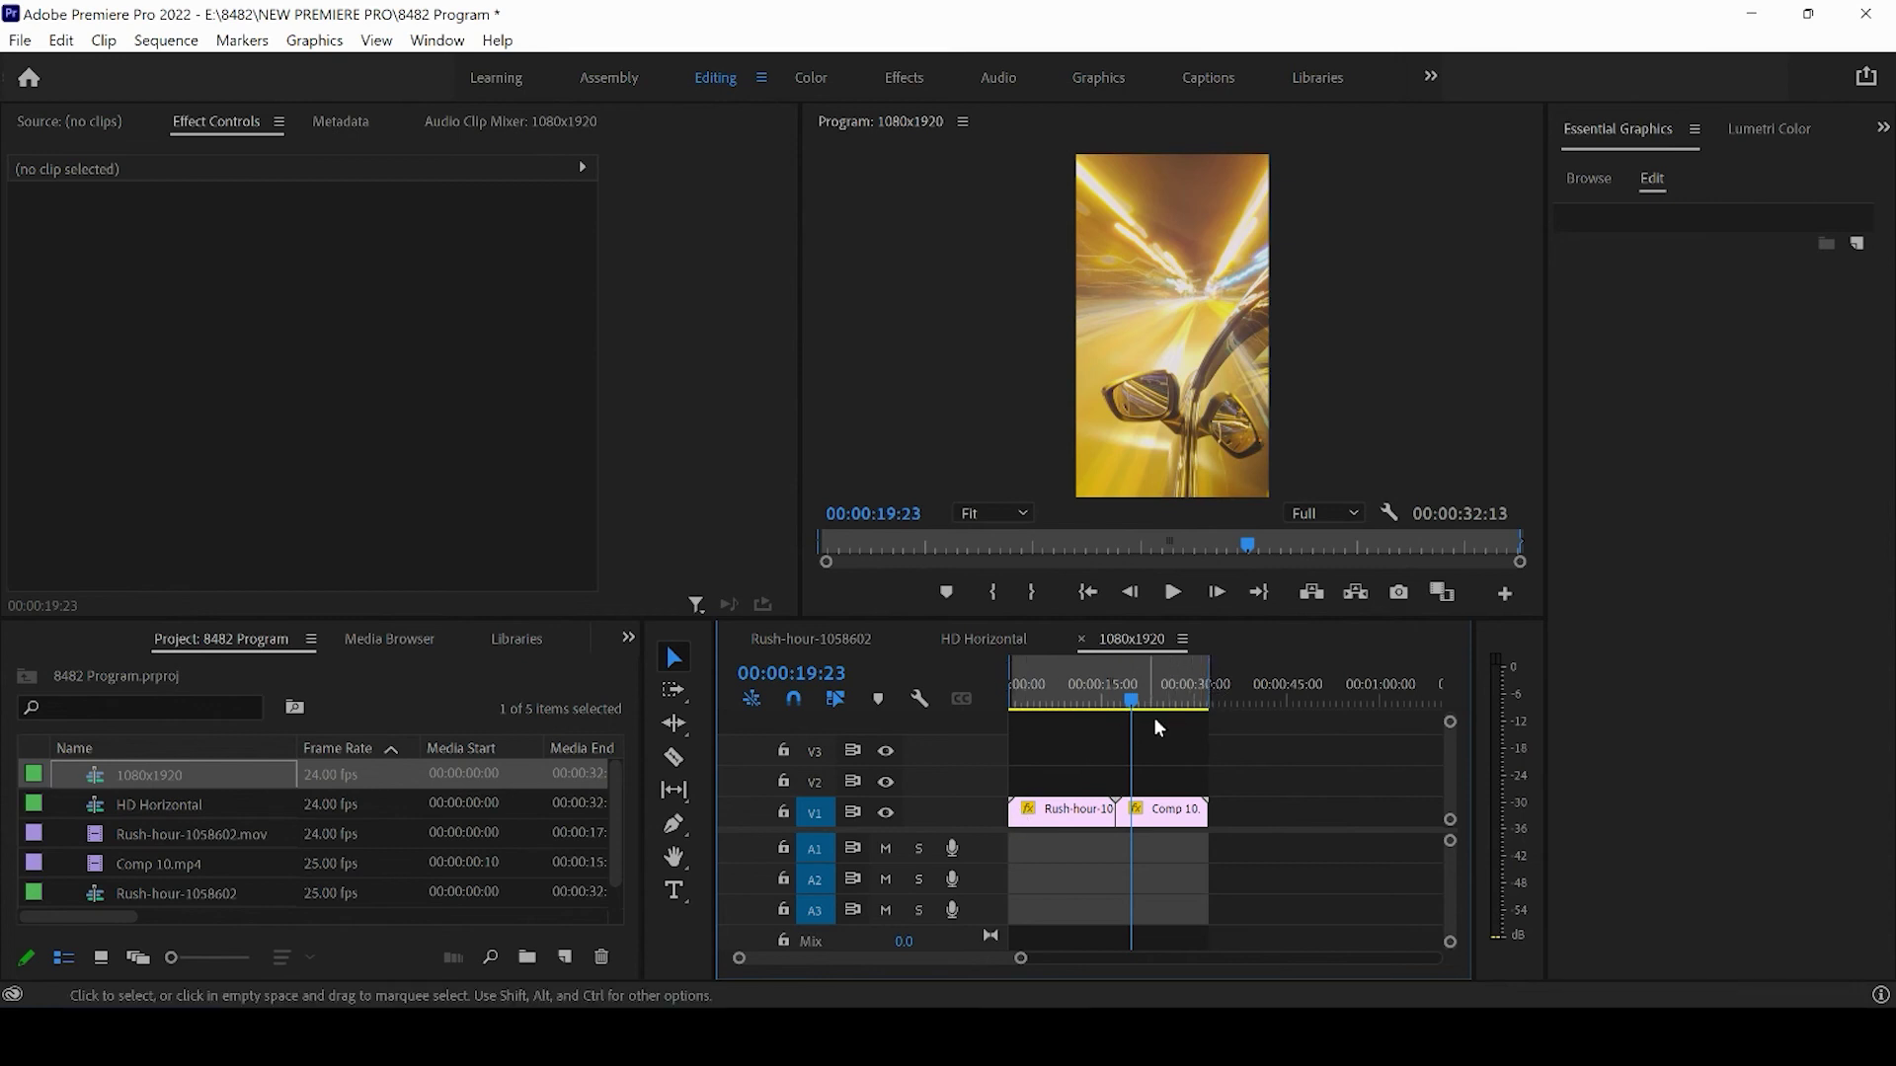
mouse_move(1208, 679)
left_mouse_down()
mouse_move(1159, 677)
mouse_move(1209, 679)
left_mouse_up()
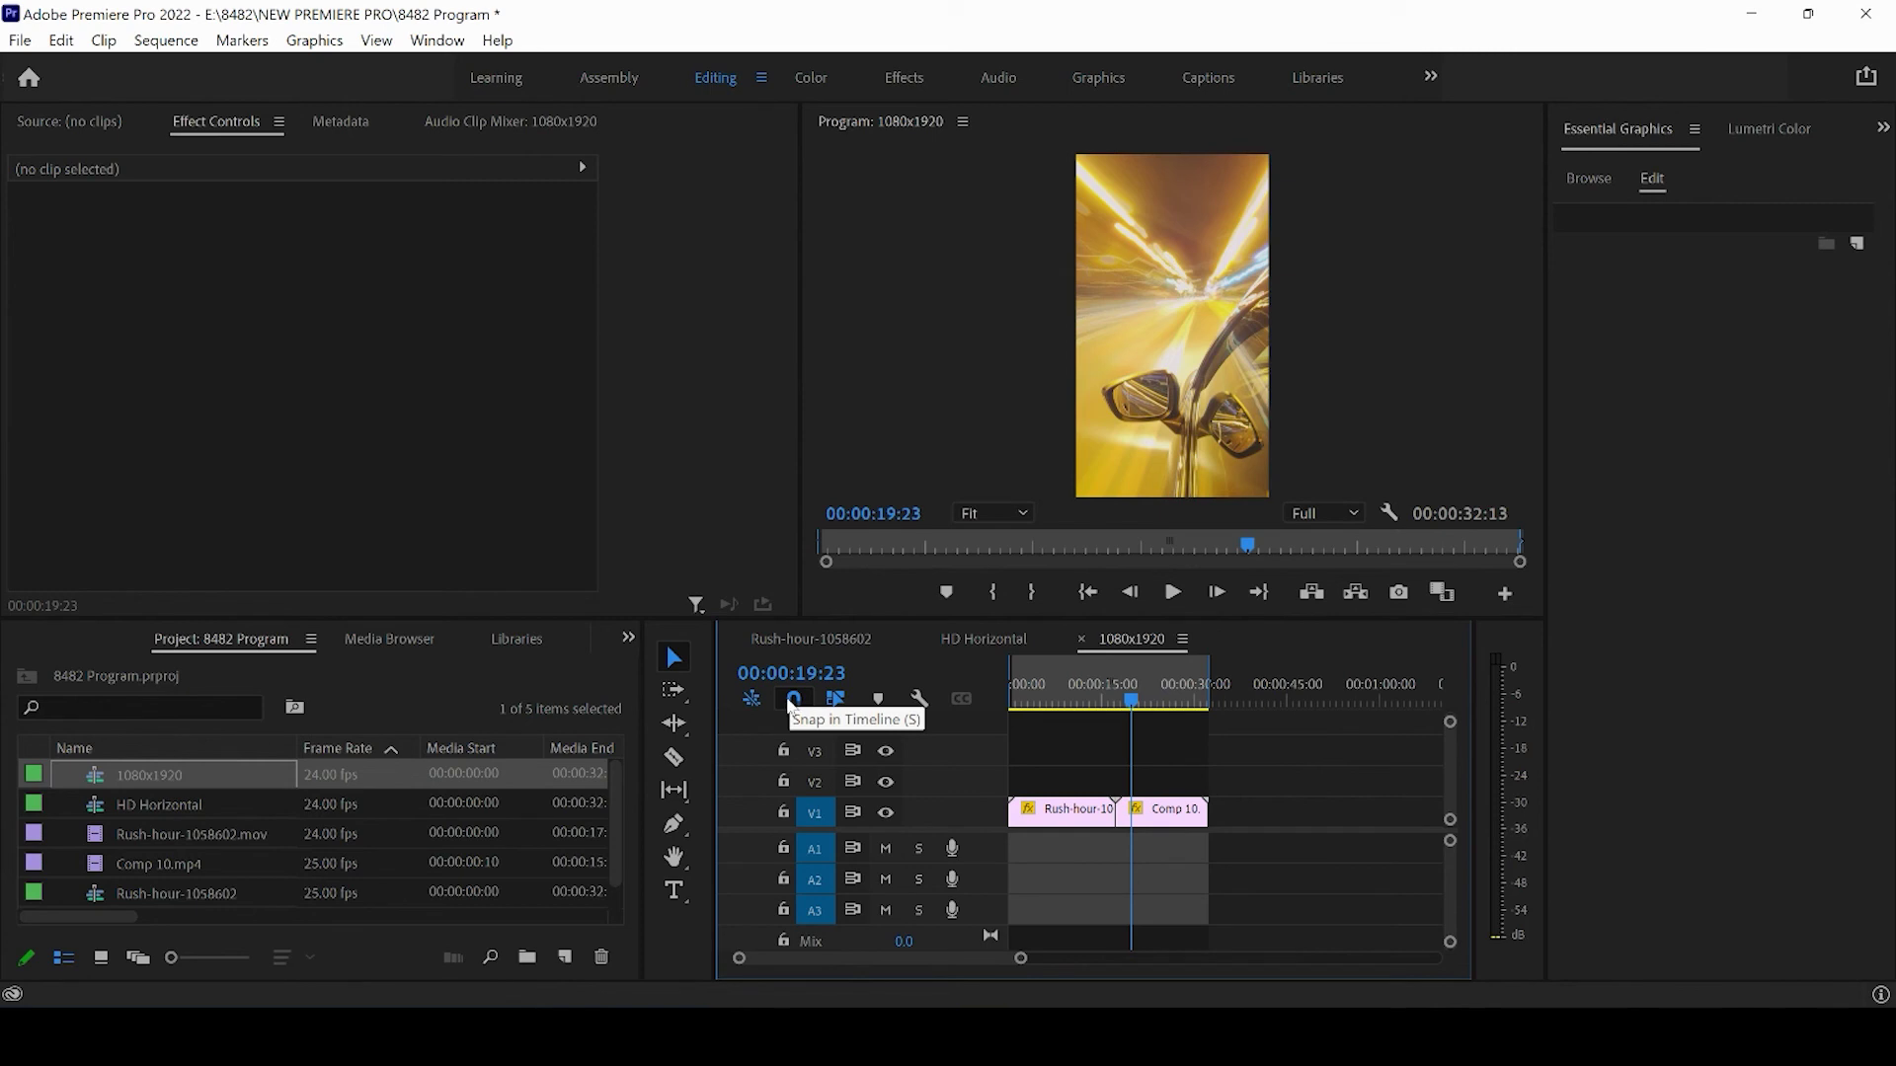
left_click(793, 700)
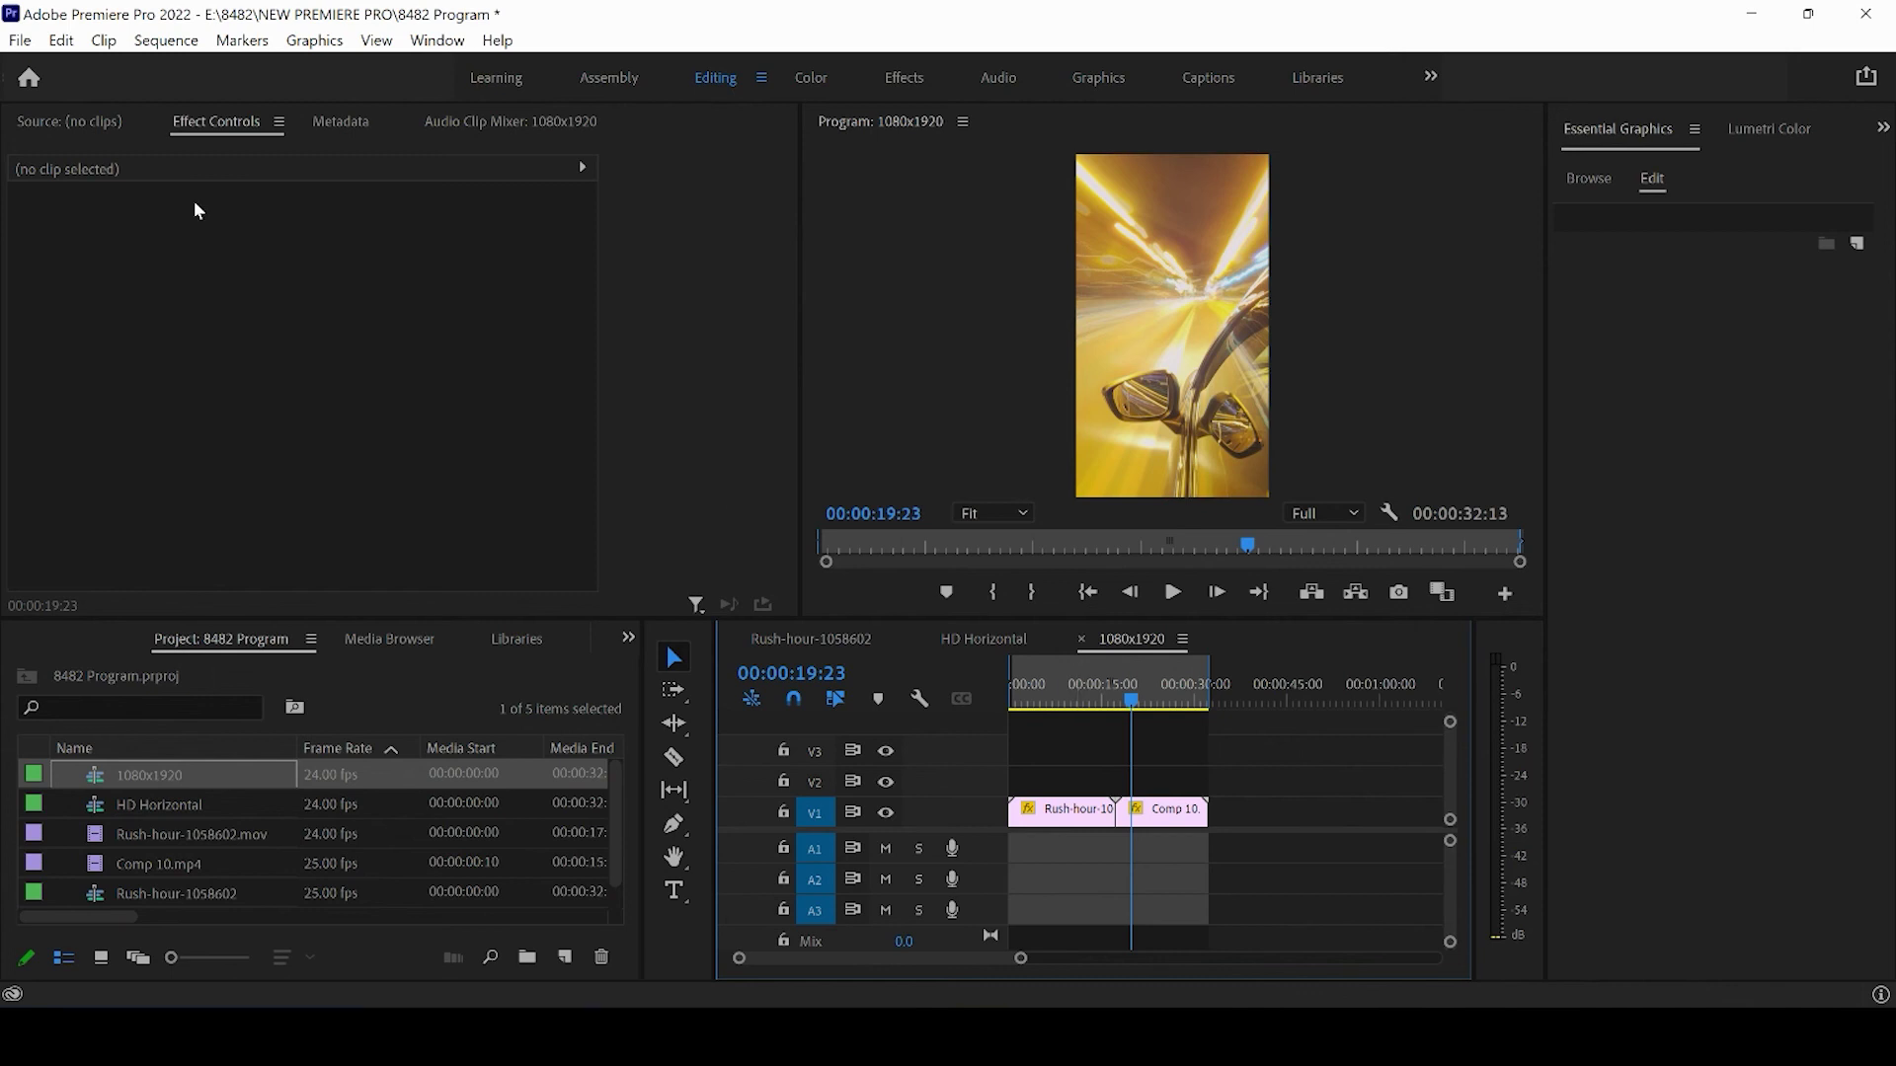
Export the vertical sequence as H.264 to 1080x1920.mp4 at 10 Mbps.
left_click(19, 41)
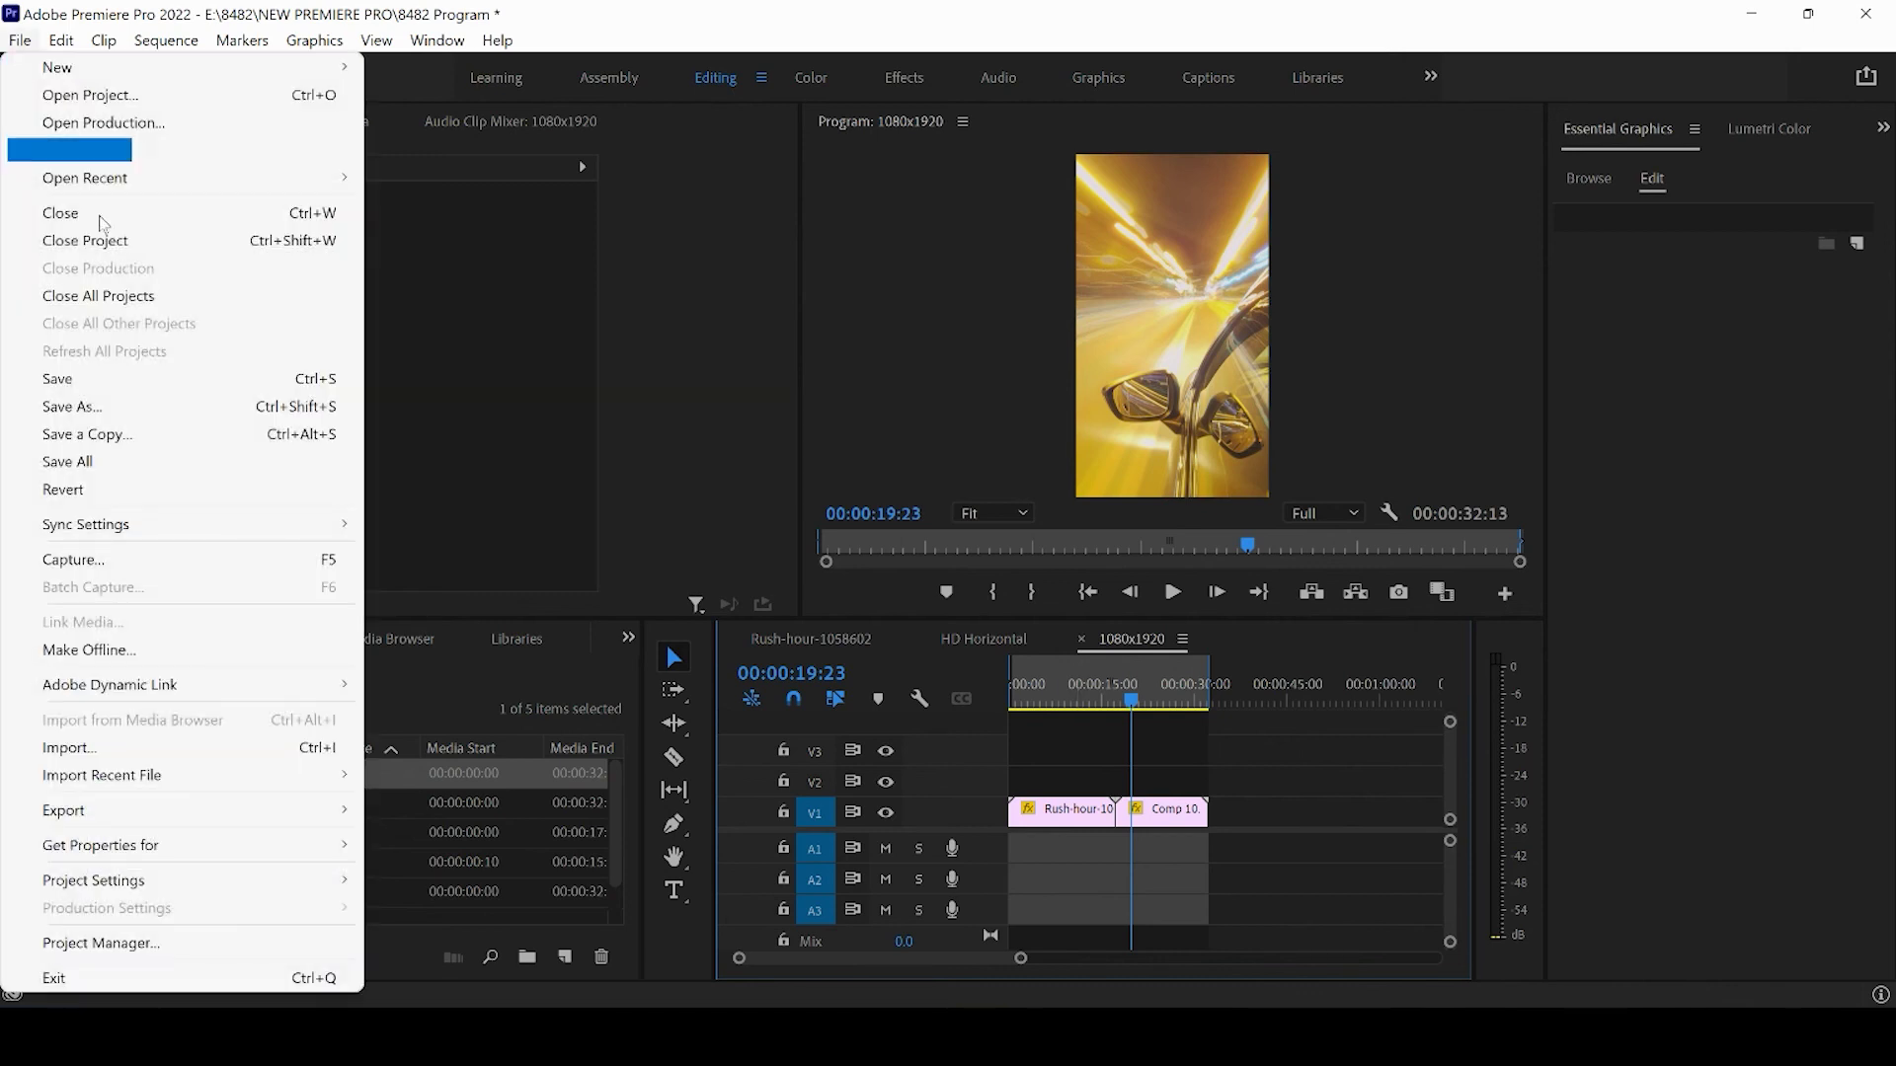
mouse_move(218, 815)
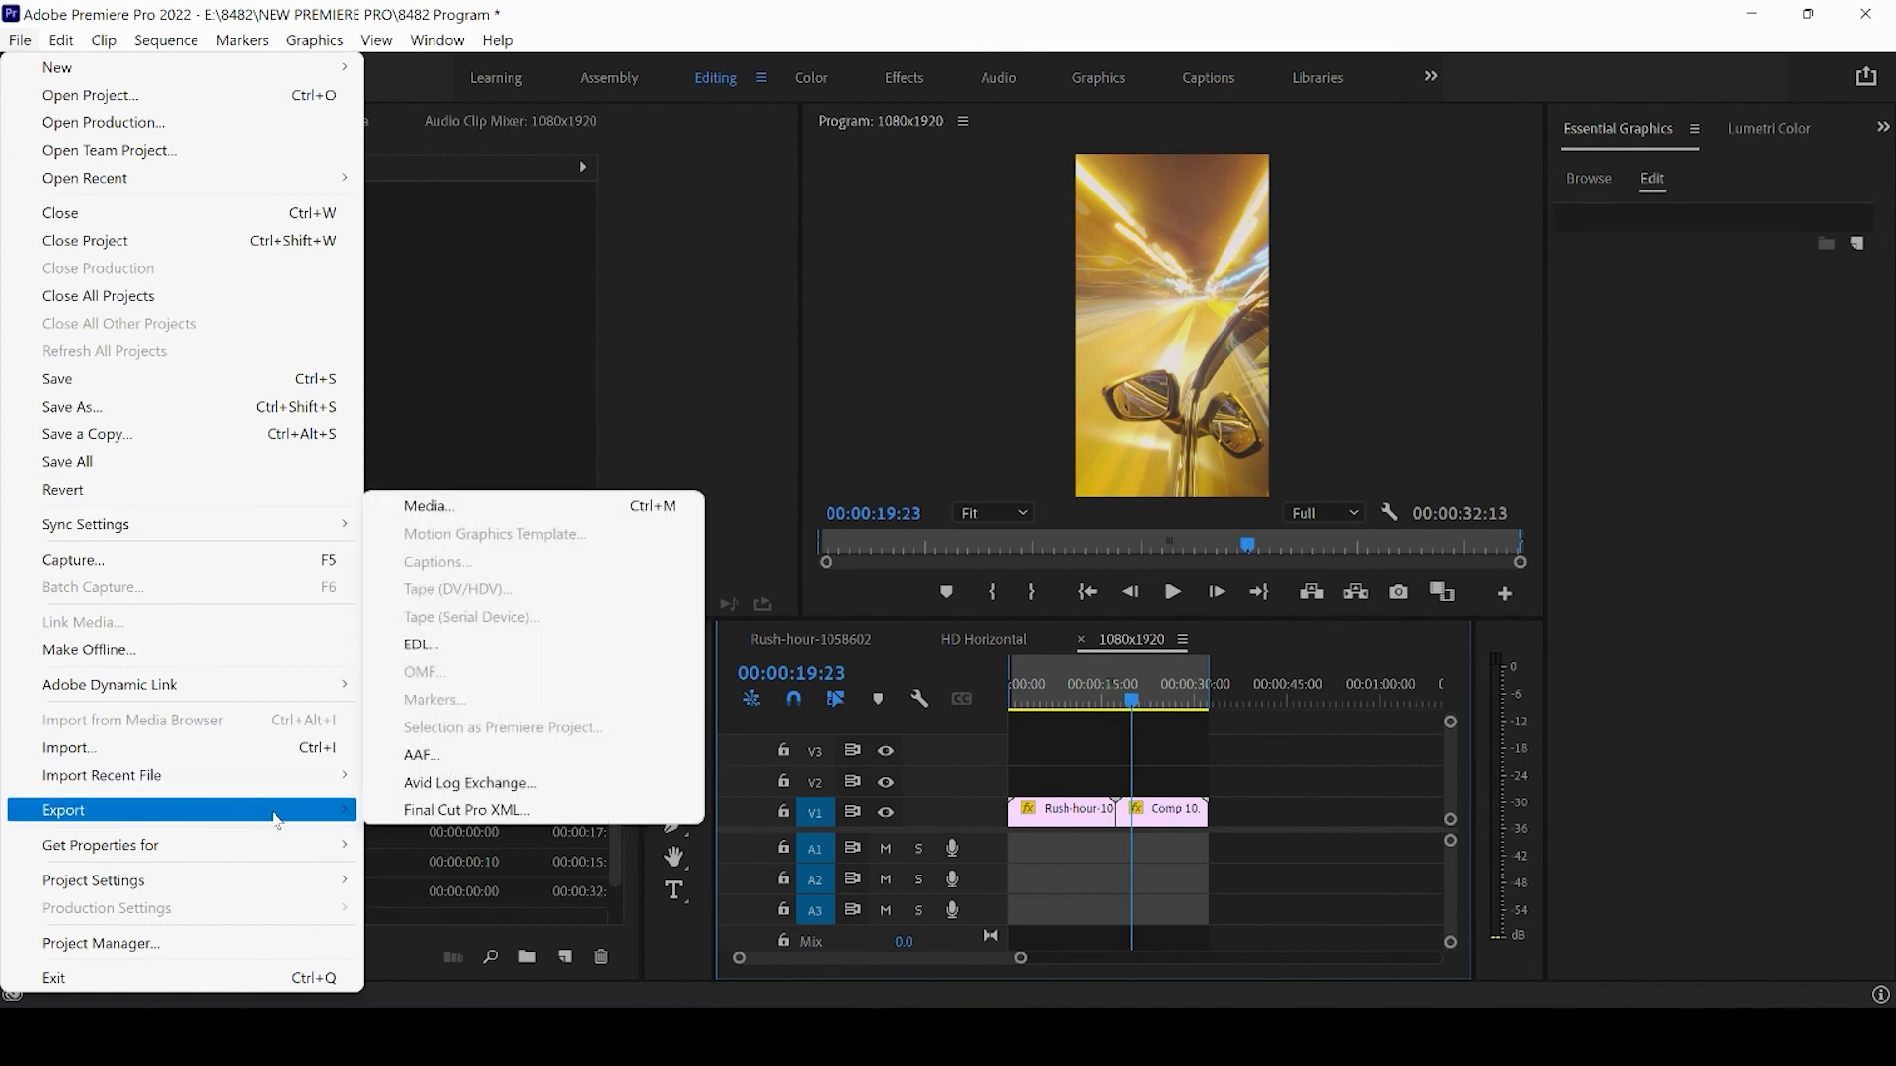
left_click(450, 523)
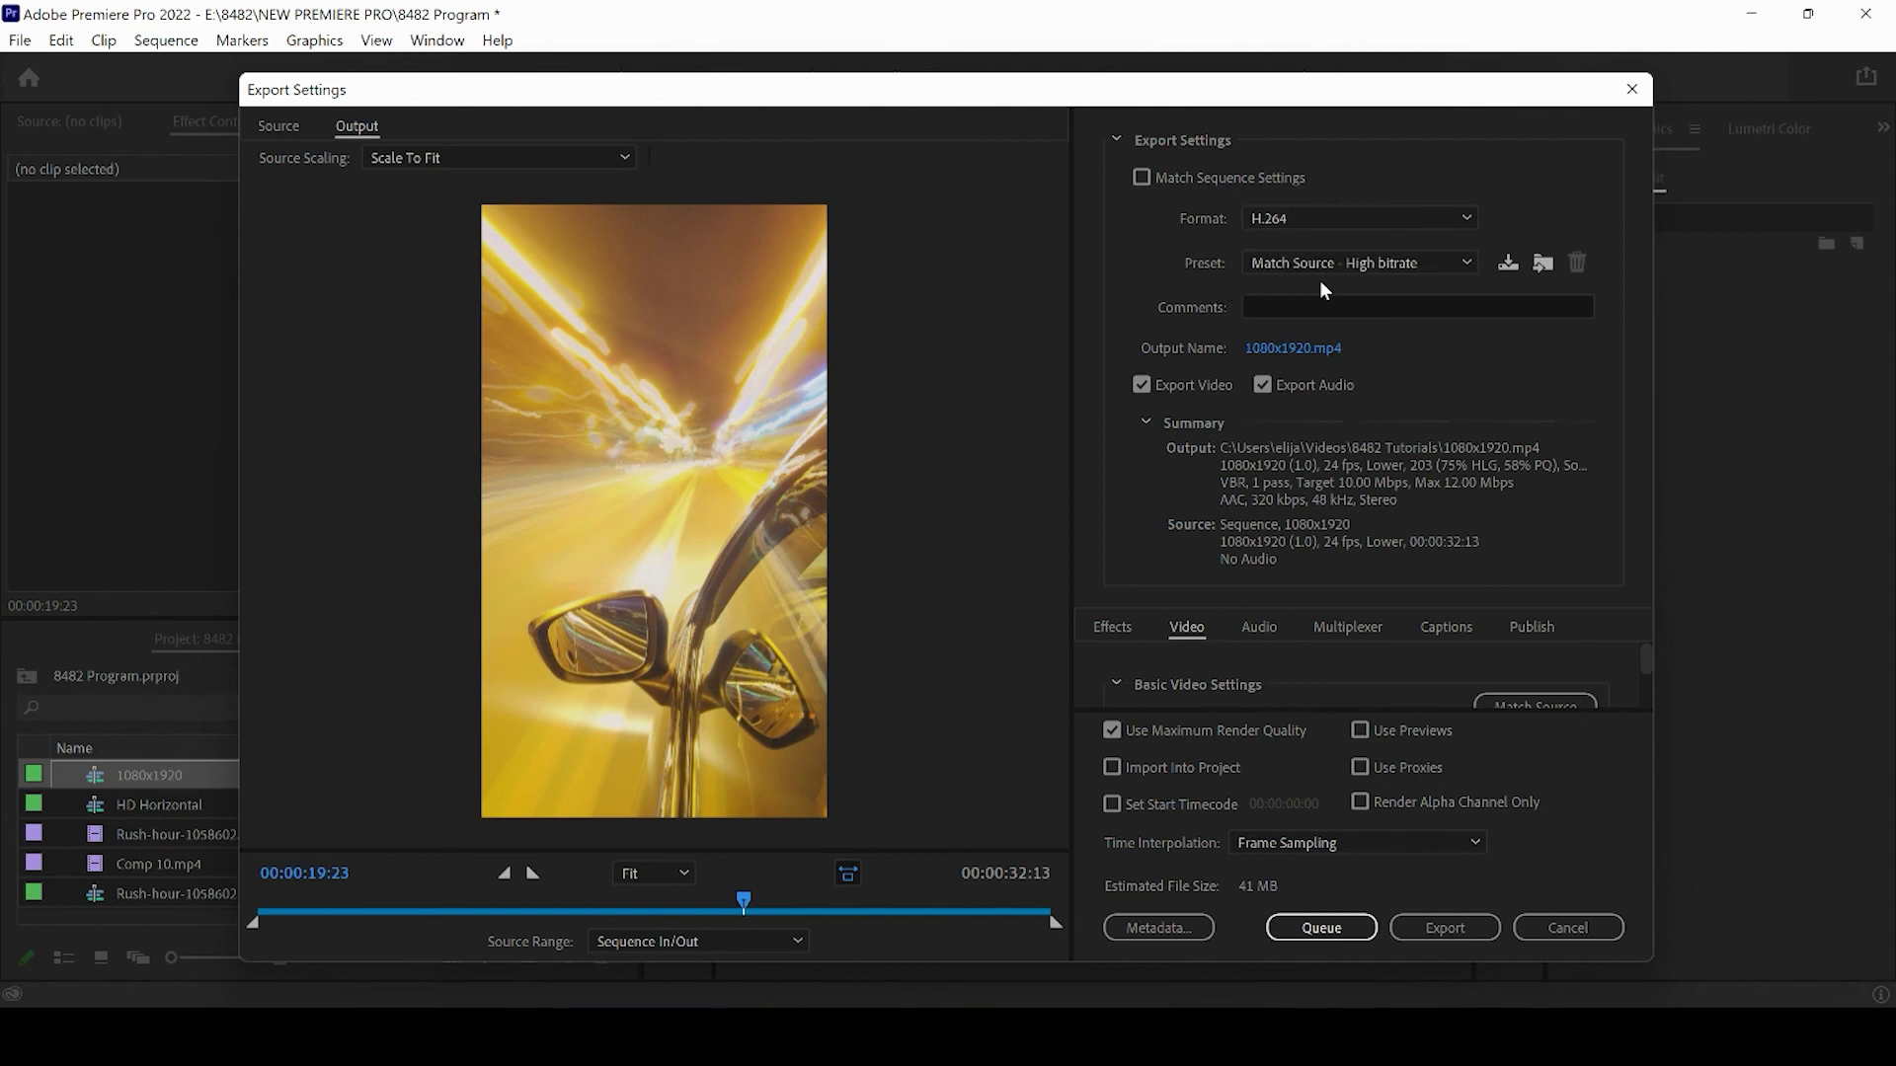
left_click(1314, 349)
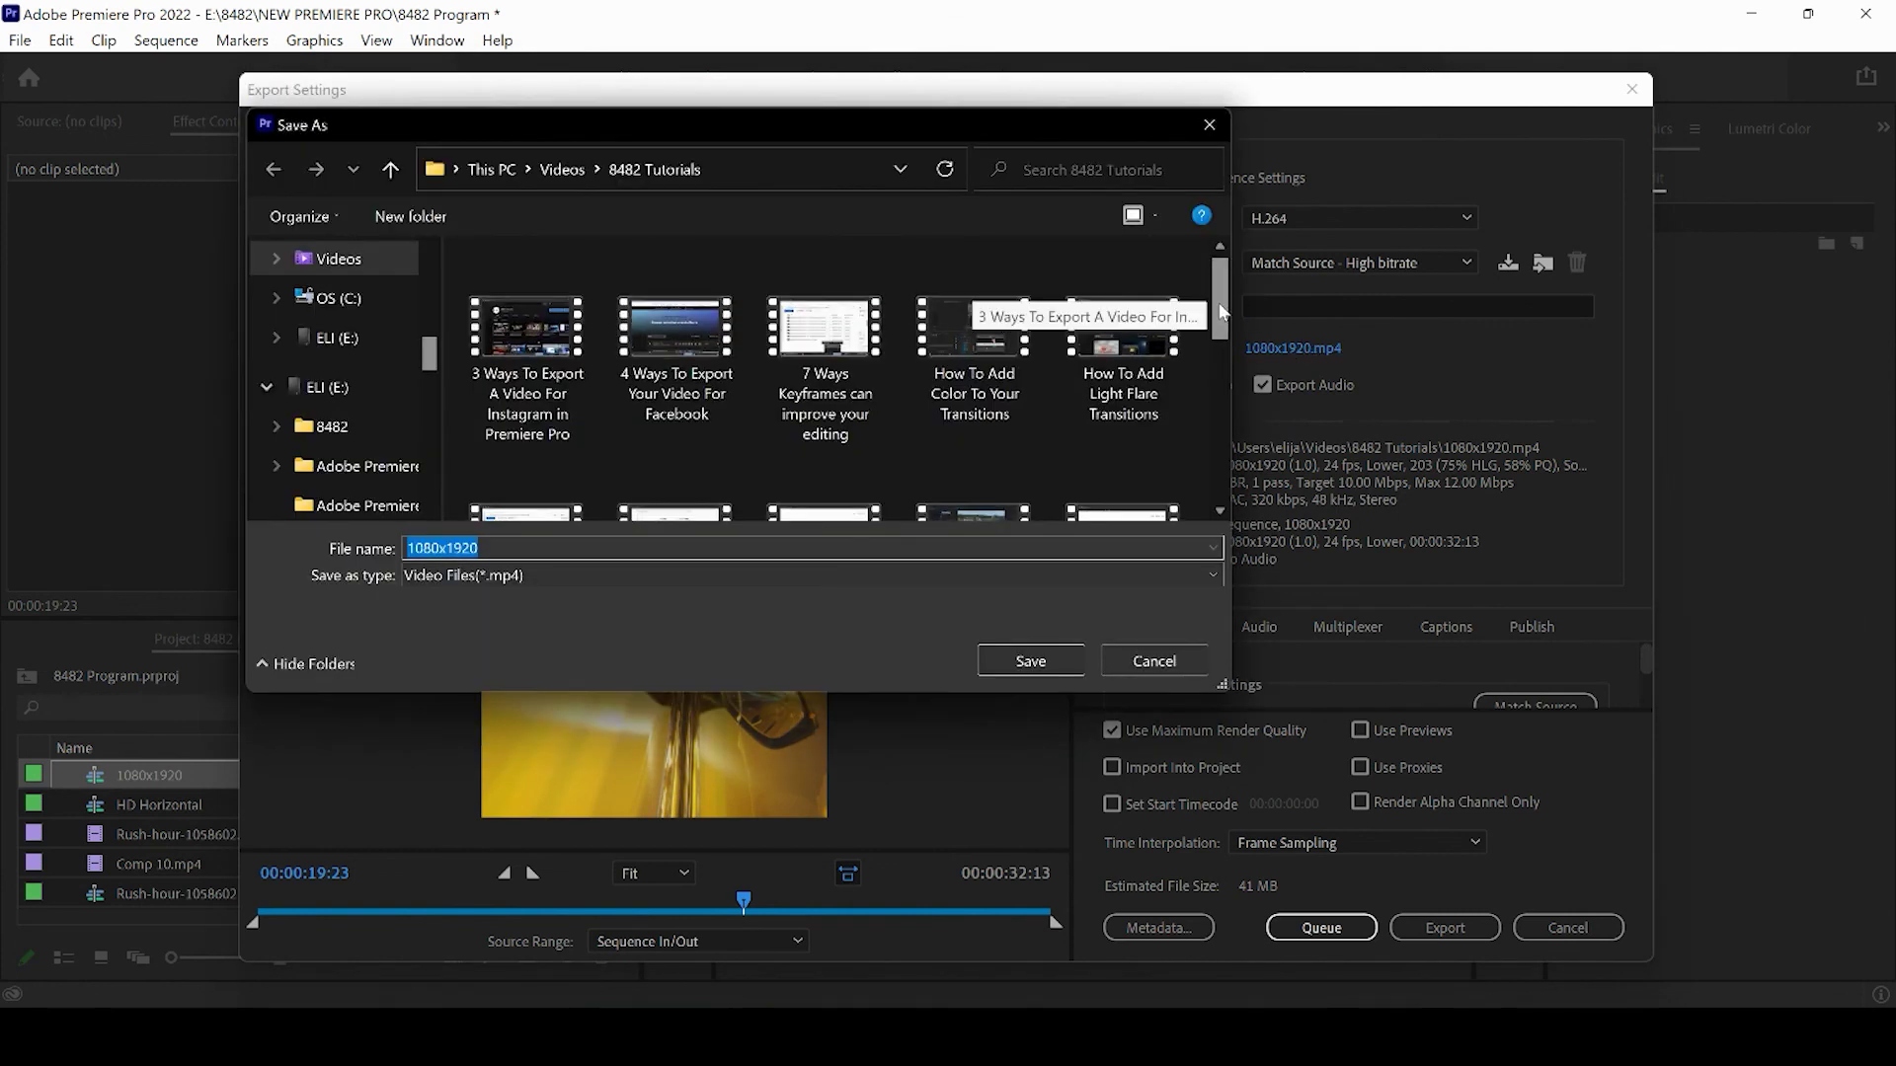
scroll(1221, 326, "down", 2)
scroll(1216, 321, "up", 2)
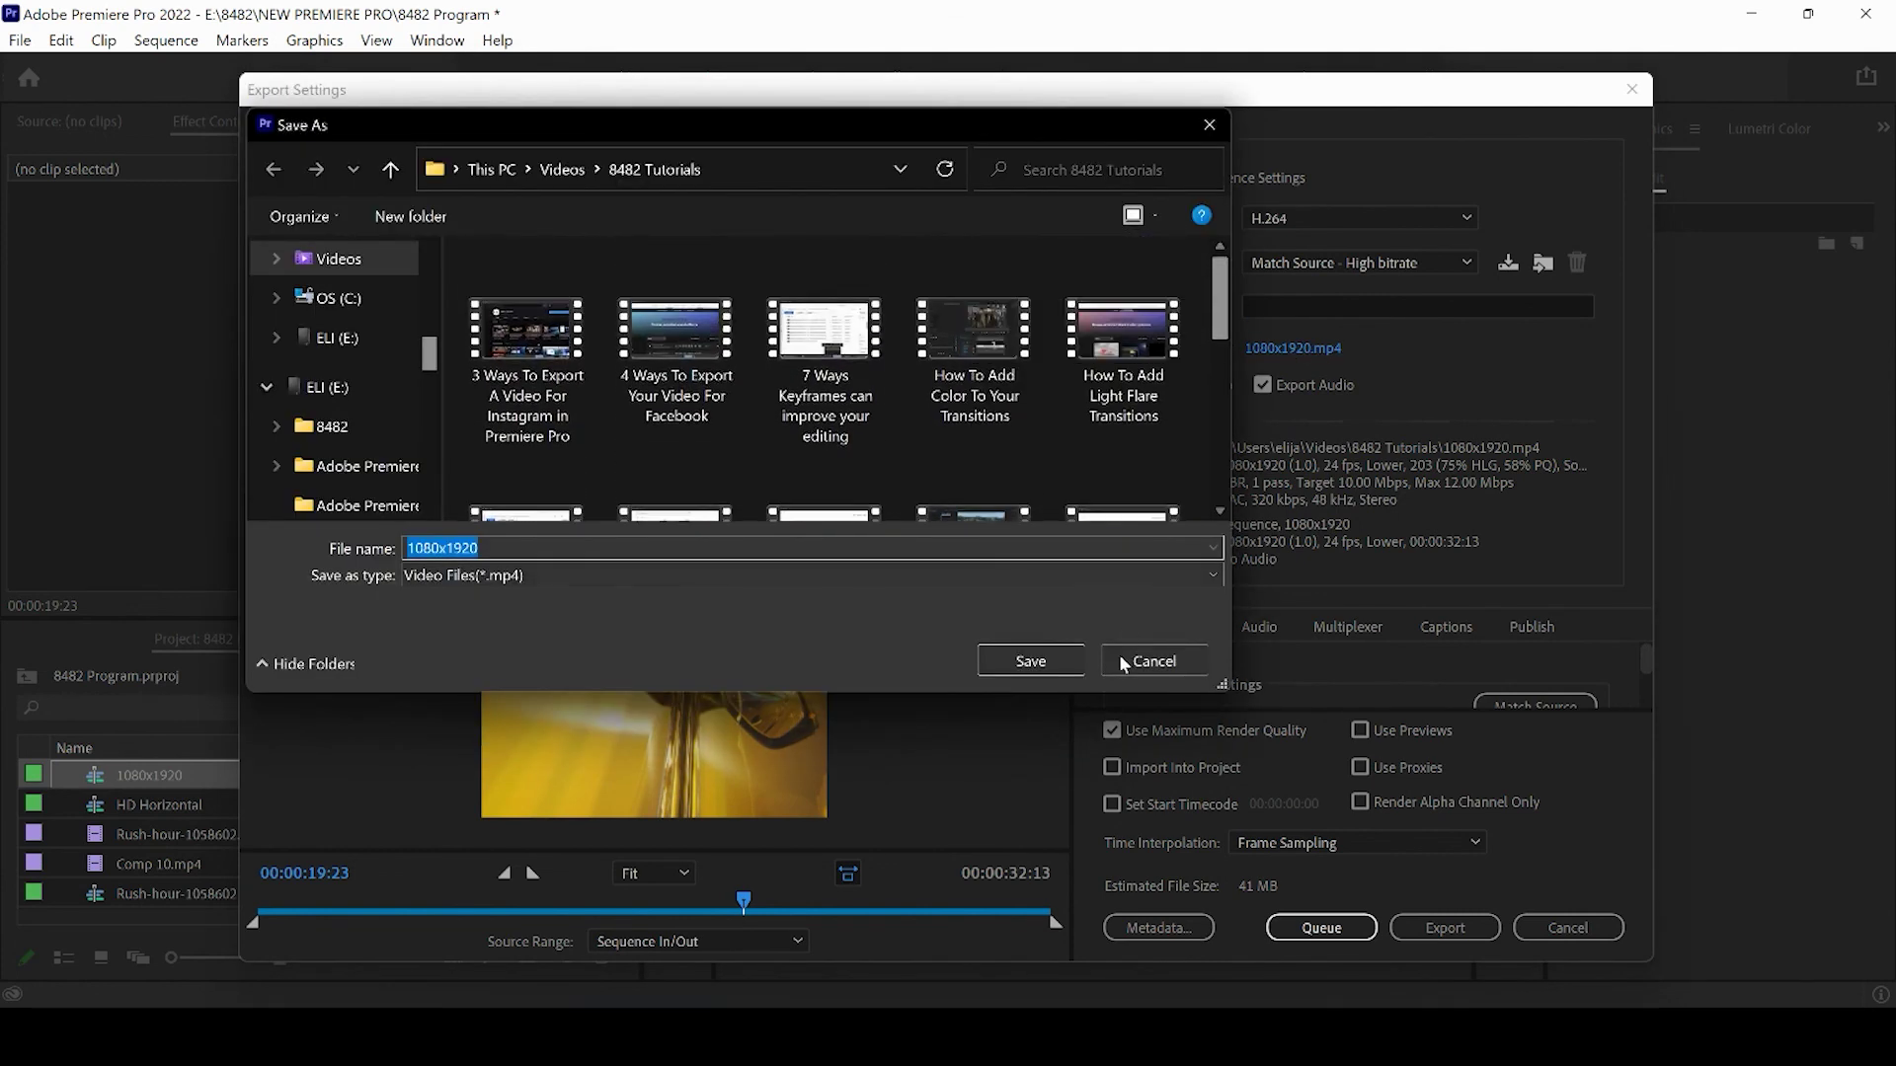
left_click(1148, 661)
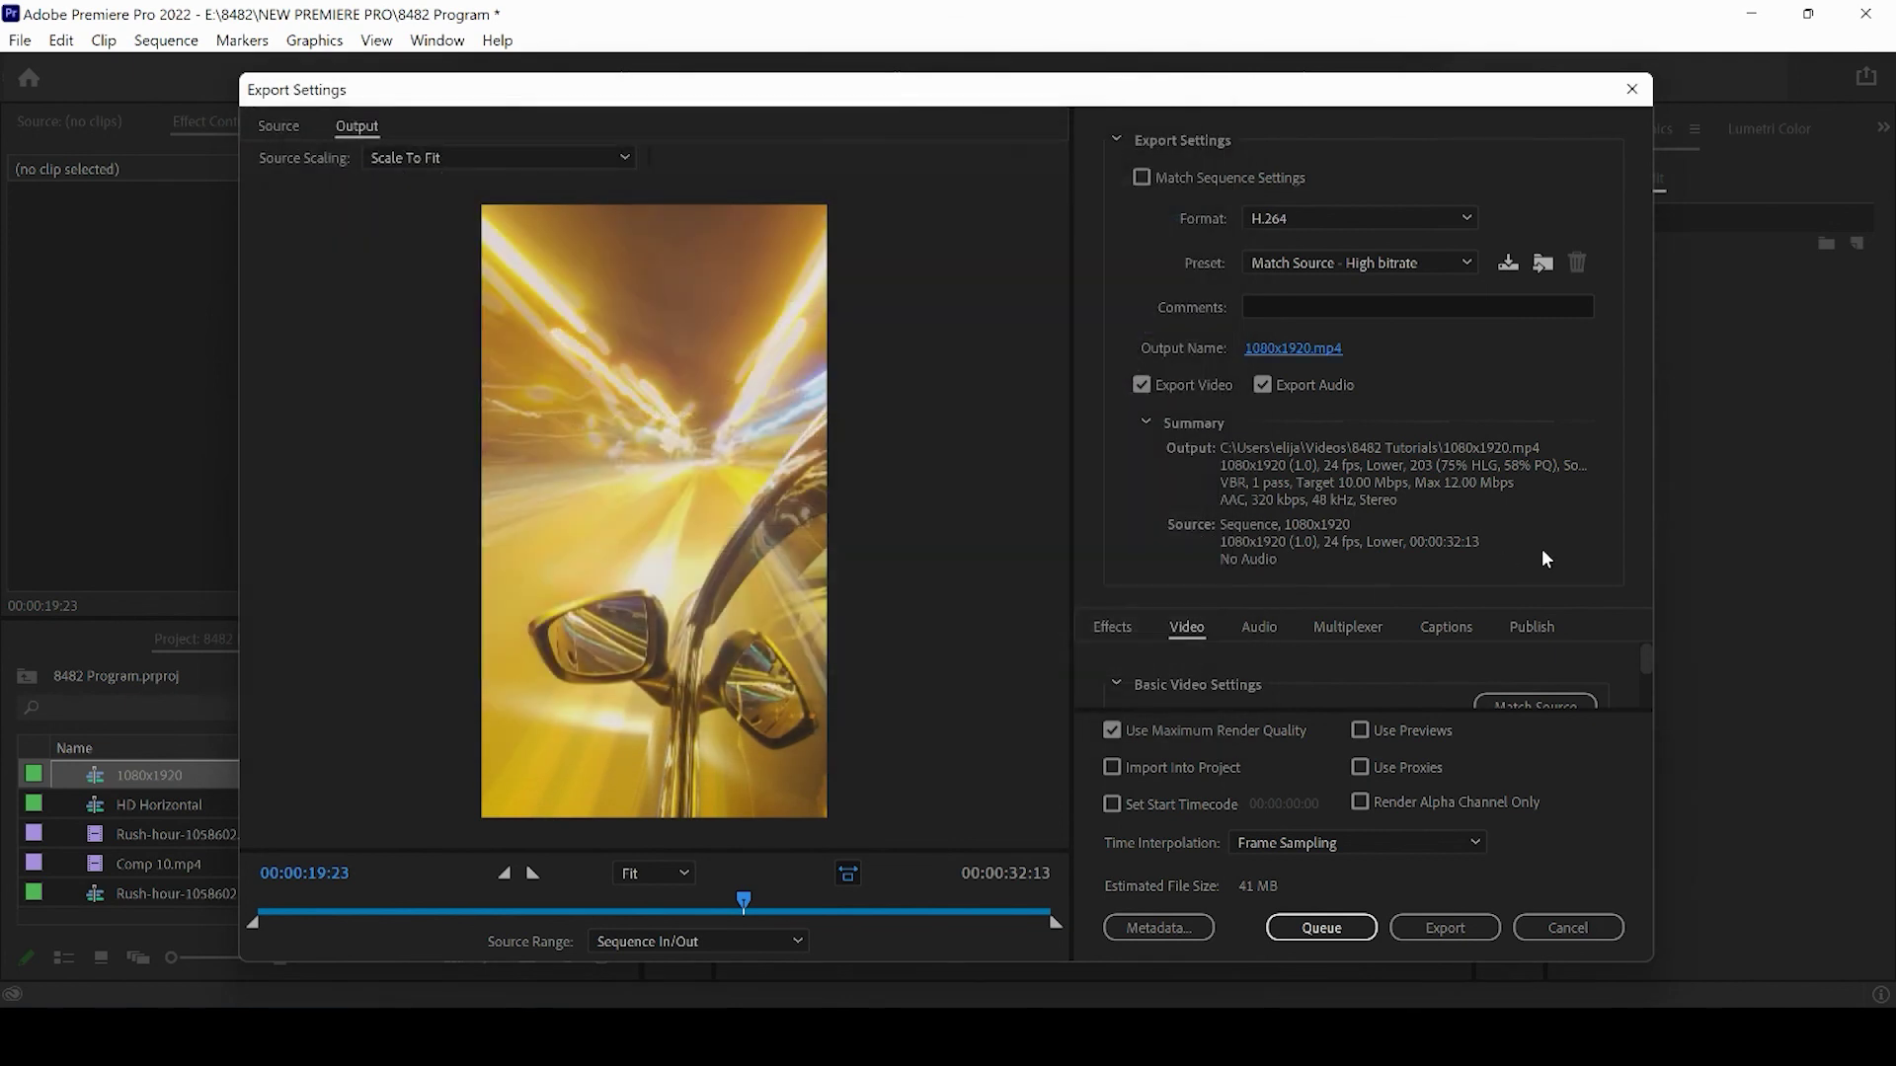
left_click_drag(1647, 655, 1647, 684)
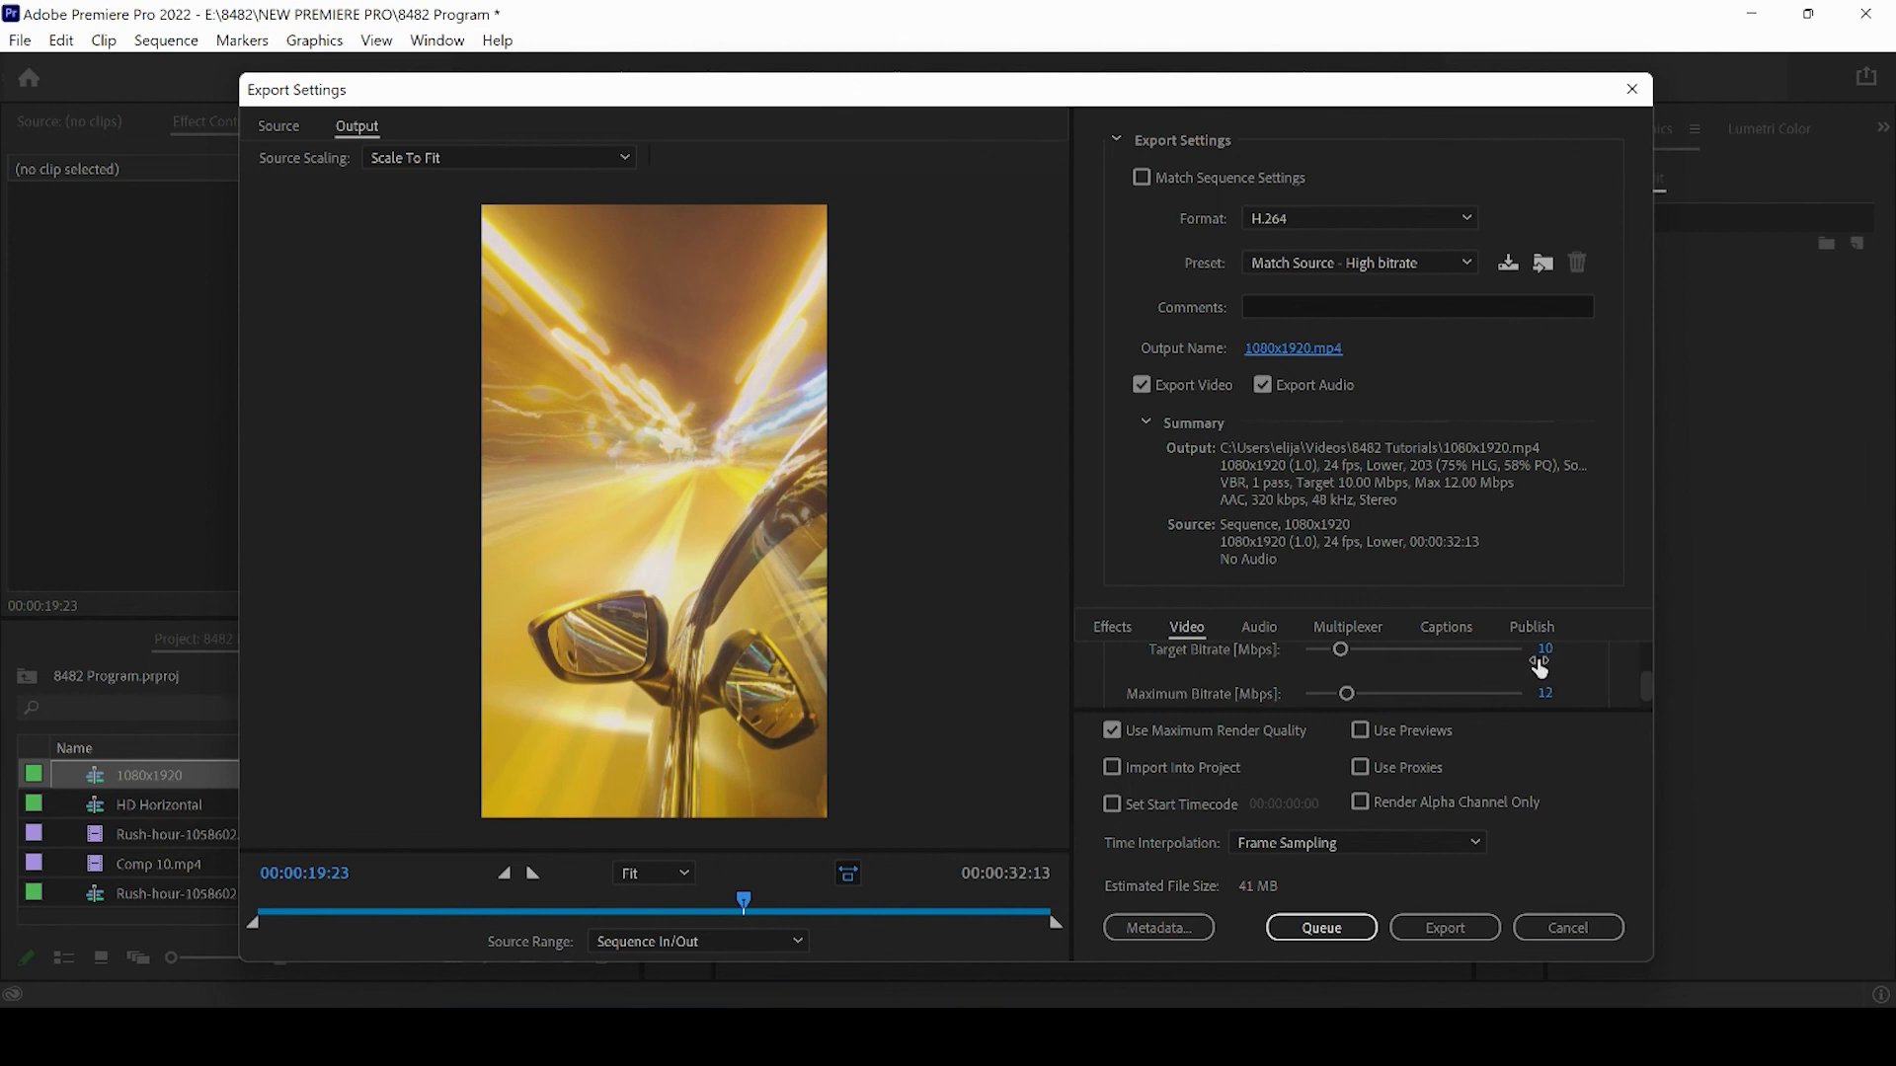
left_click_drag(1649, 684, 1649, 691)
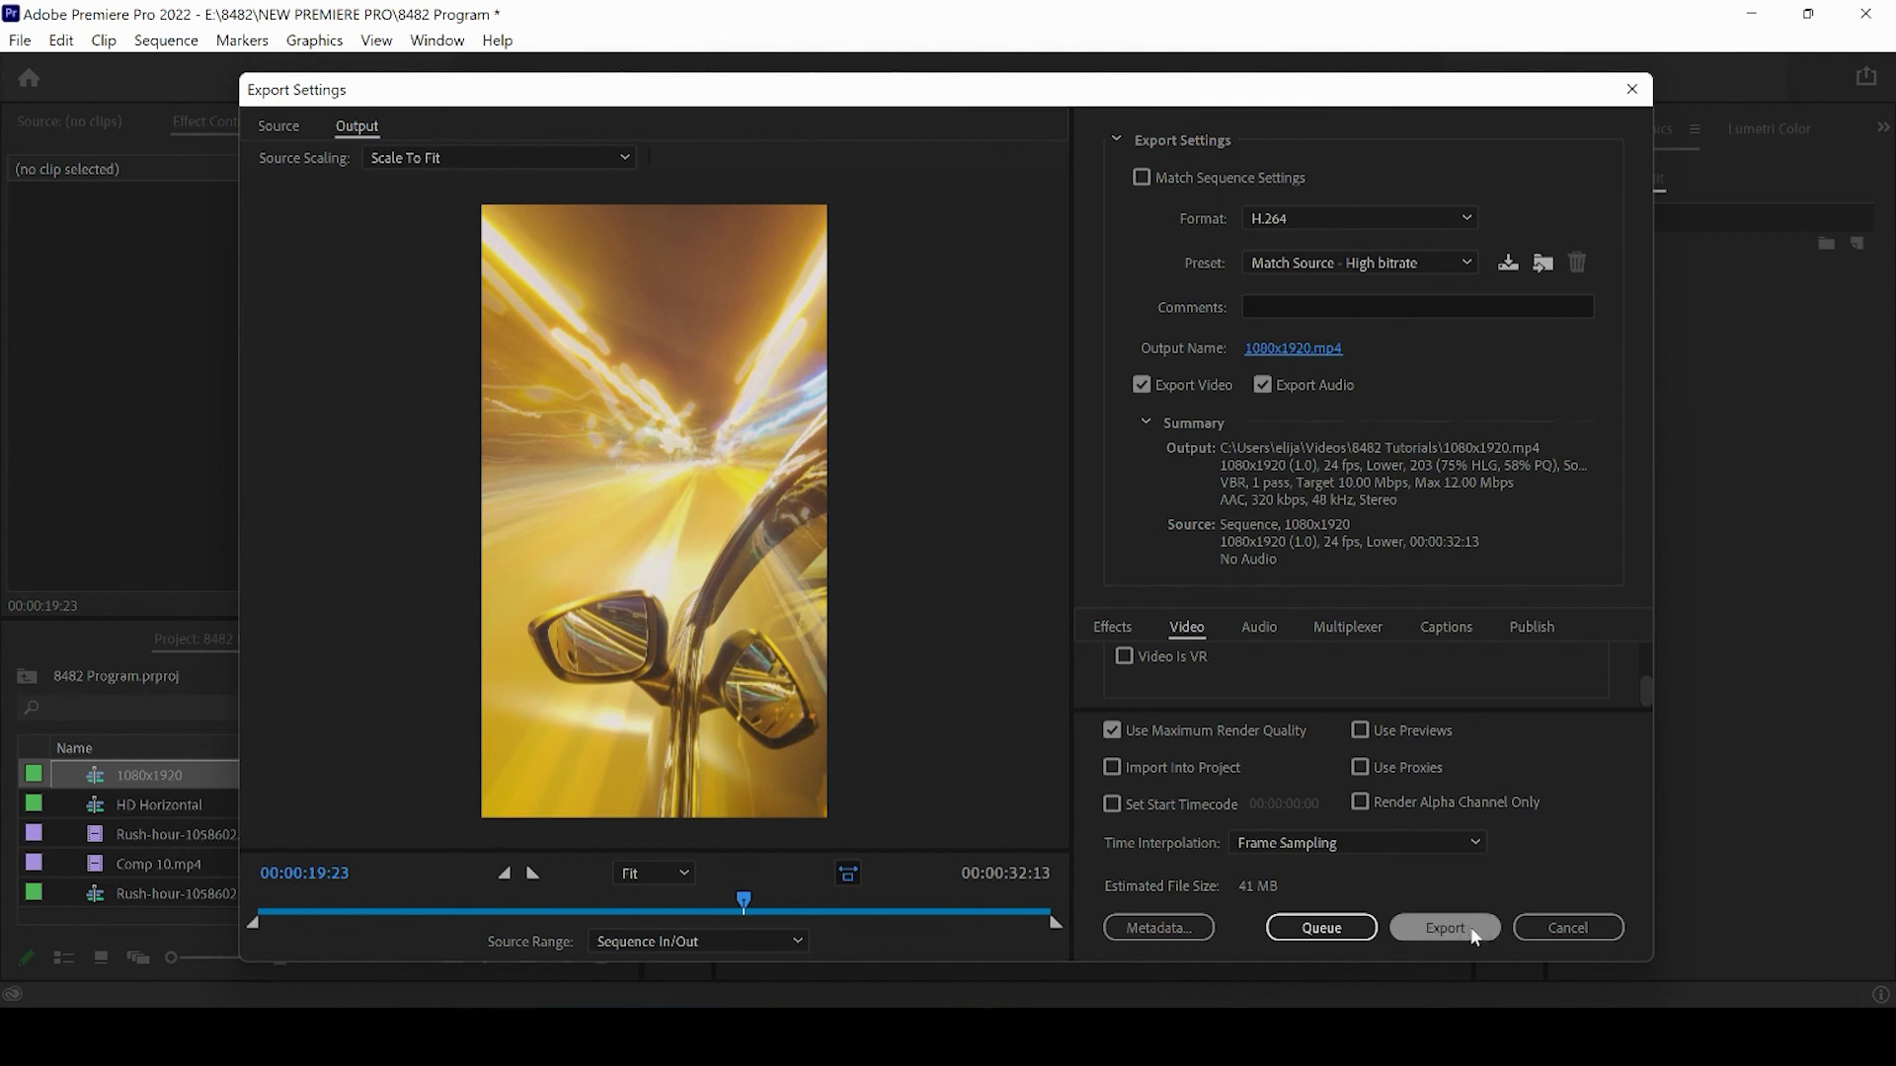
left_click(1545, 931)
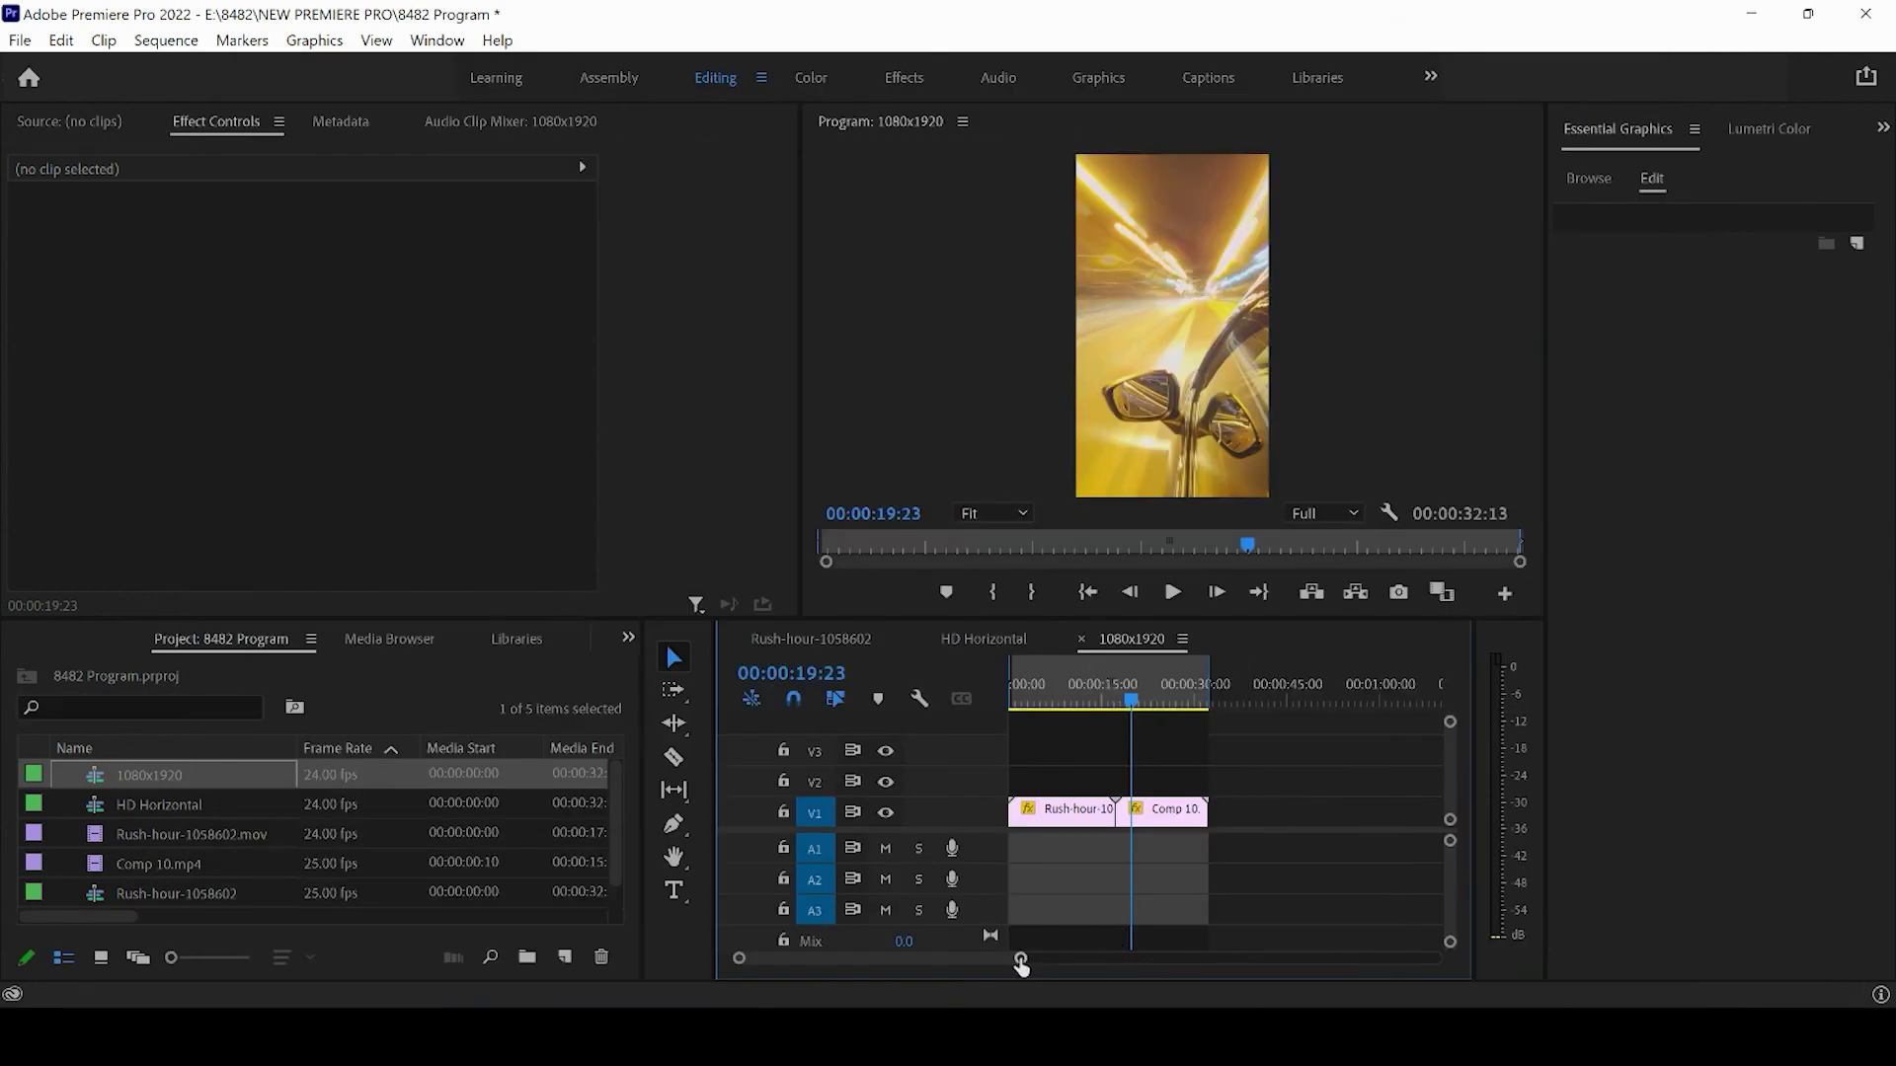
left_click_drag(1021, 962, 1109, 966)
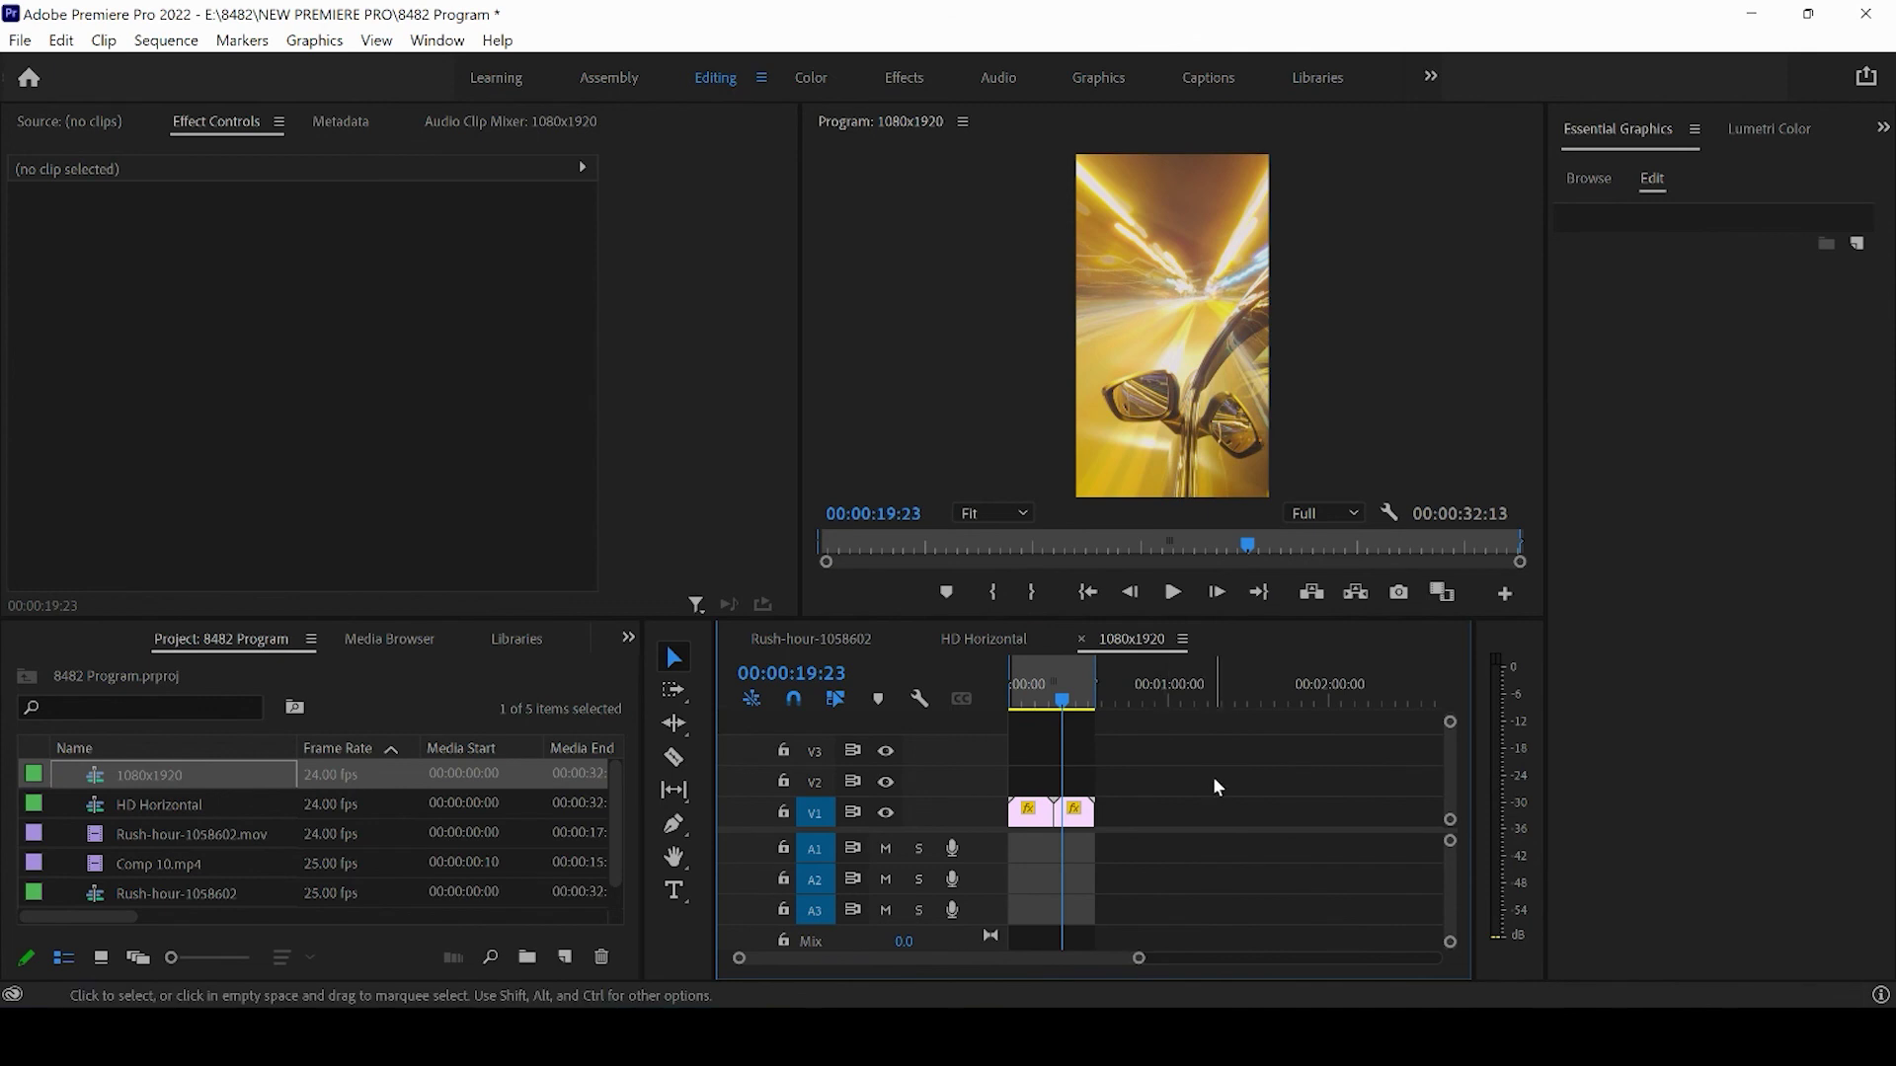